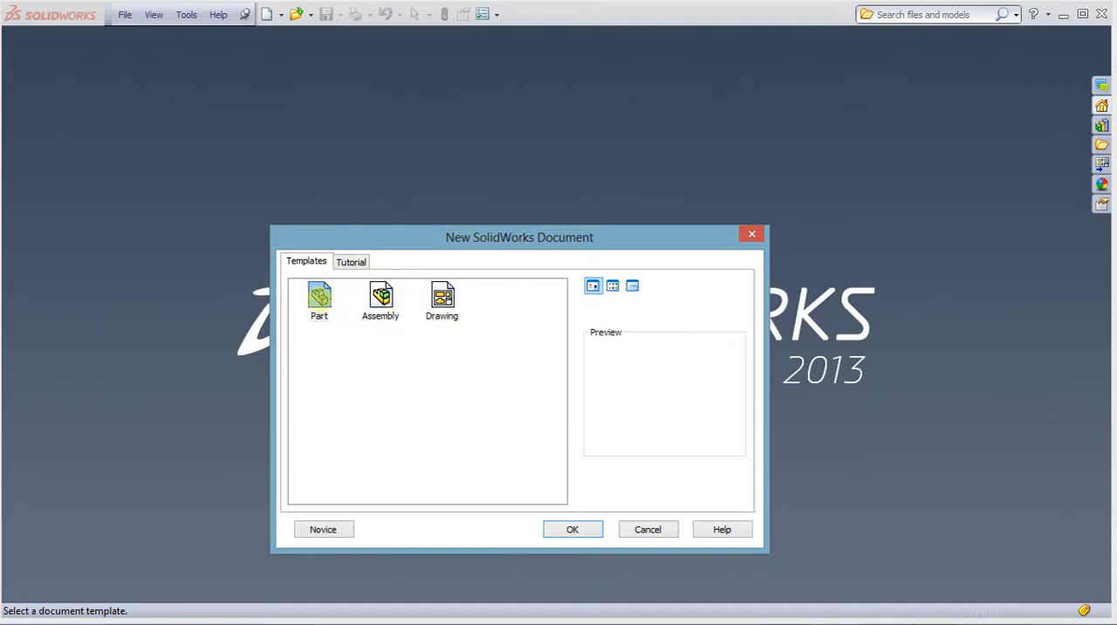
Create a new document from the Part template
left_click(319, 302)
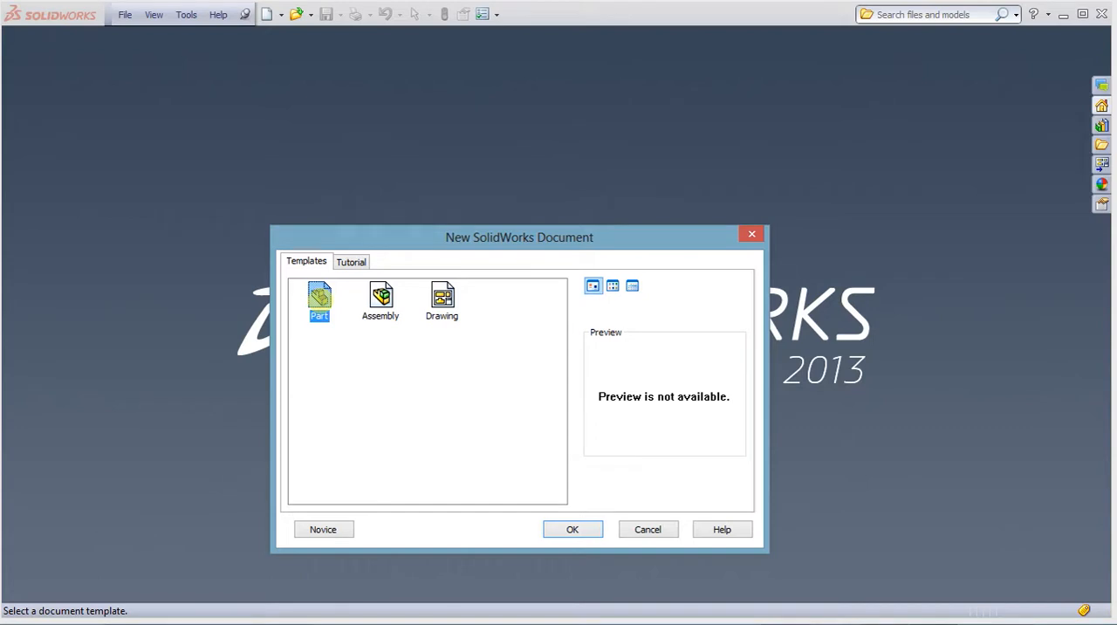
left_click(551, 525)
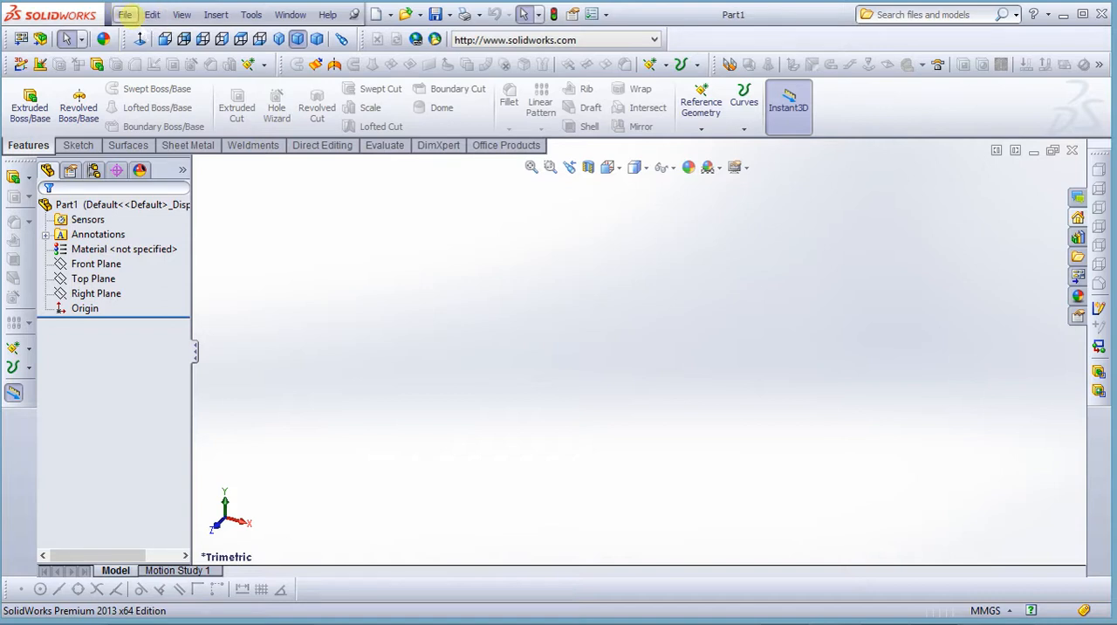
Examine the main menu commands for file handling, viewing, inserting, tools and help, including the recent documents list
left_click(125, 15)
left_click(152, 15)
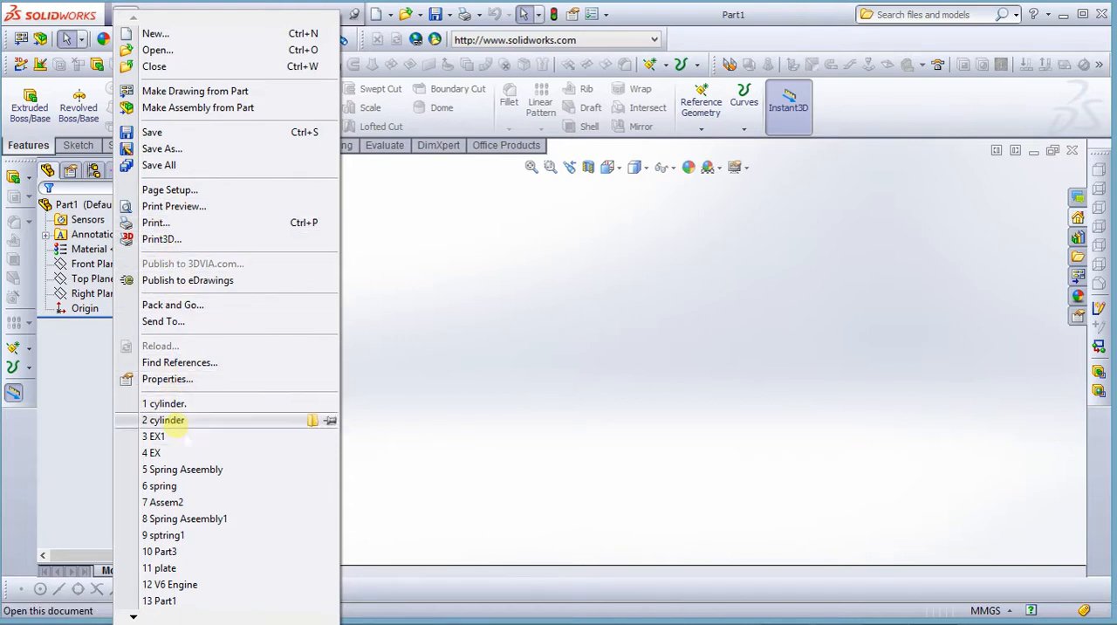
mouse_move(163, 417)
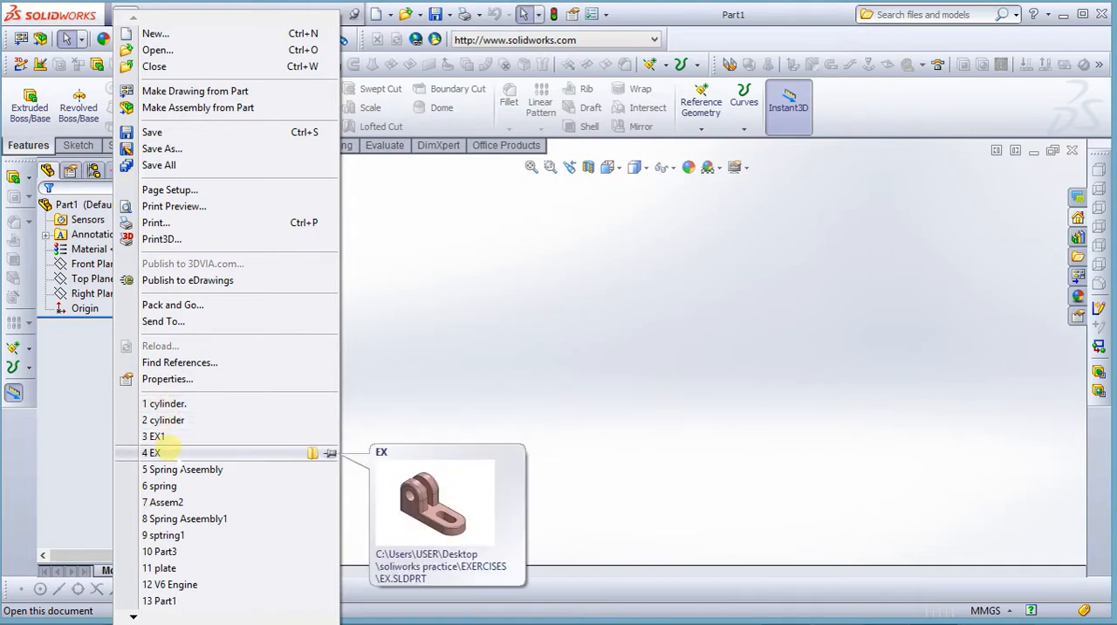
mouse_move(156, 14)
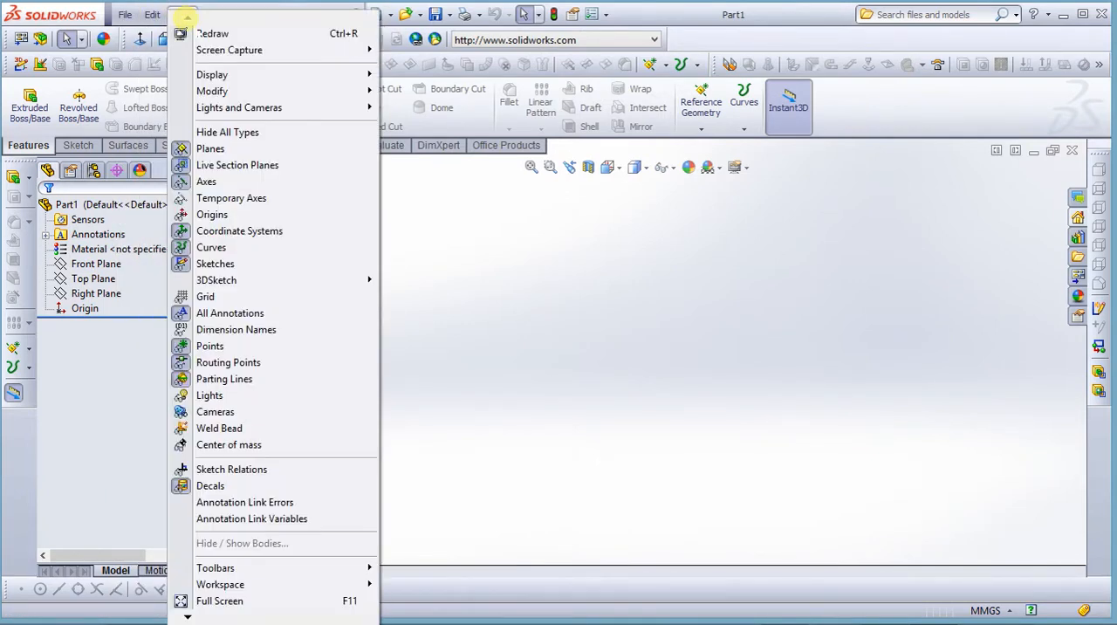
mouse_move(215, 15)
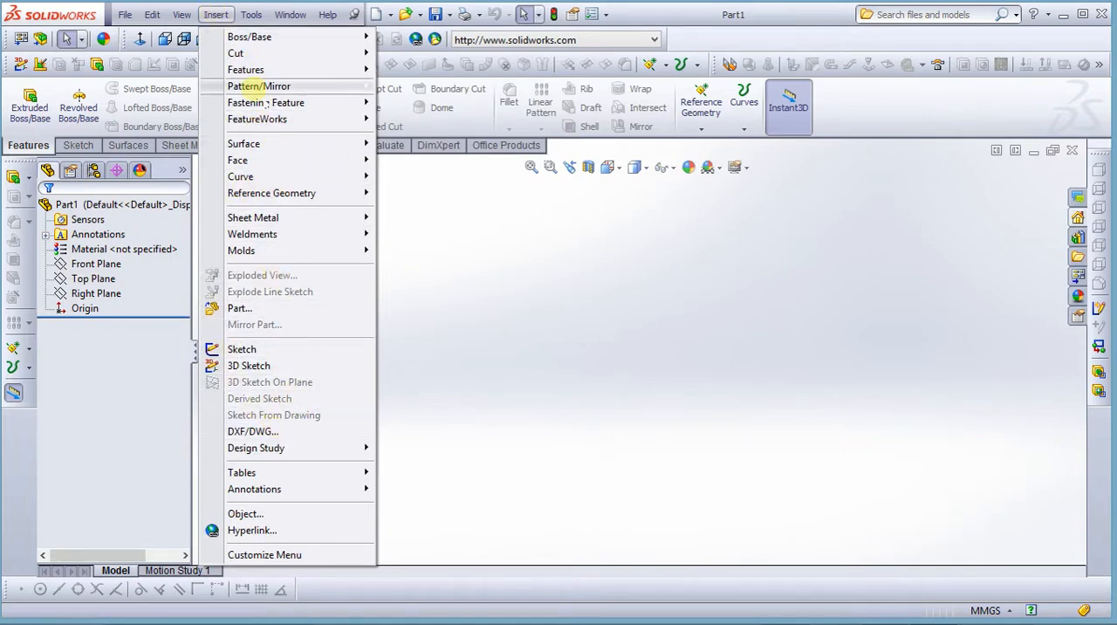
mouse_move(251, 16)
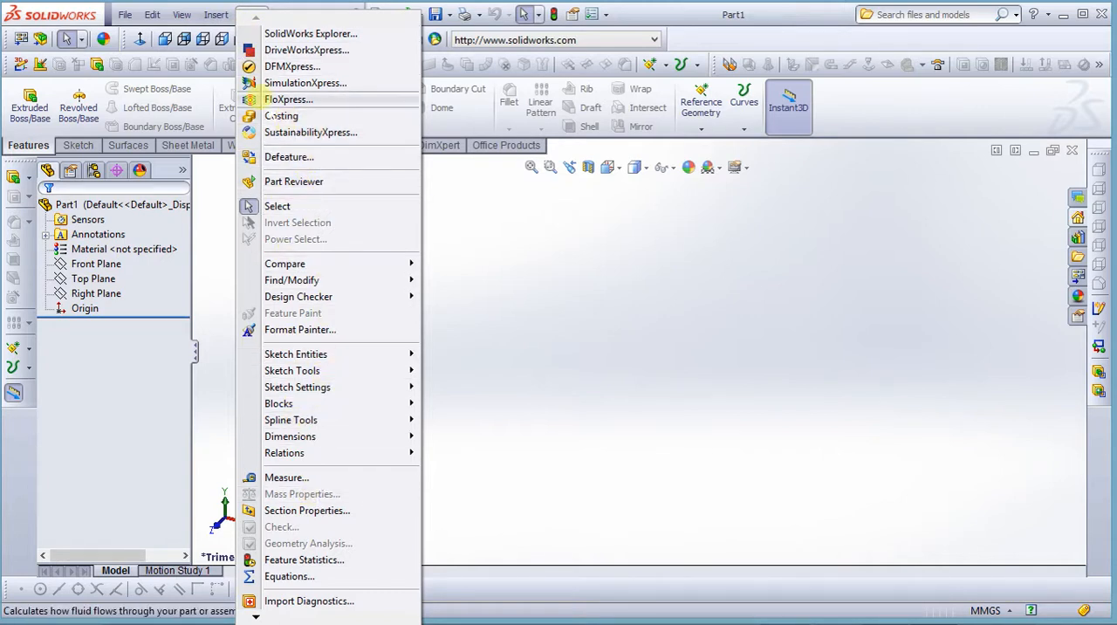
mouse_move(289, 15)
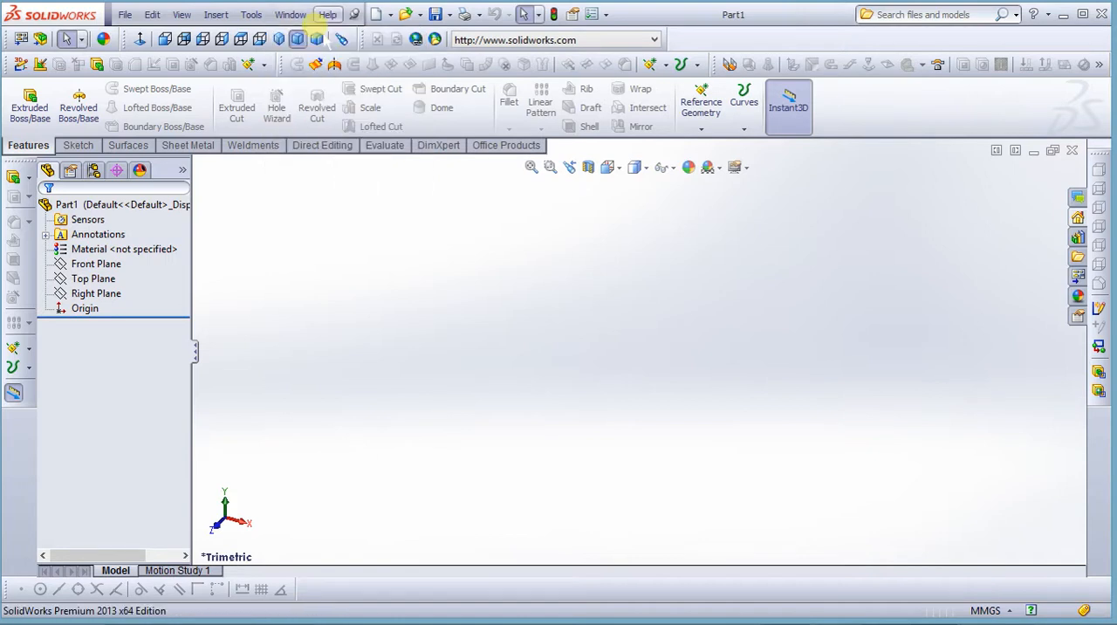
left_click(323, 16)
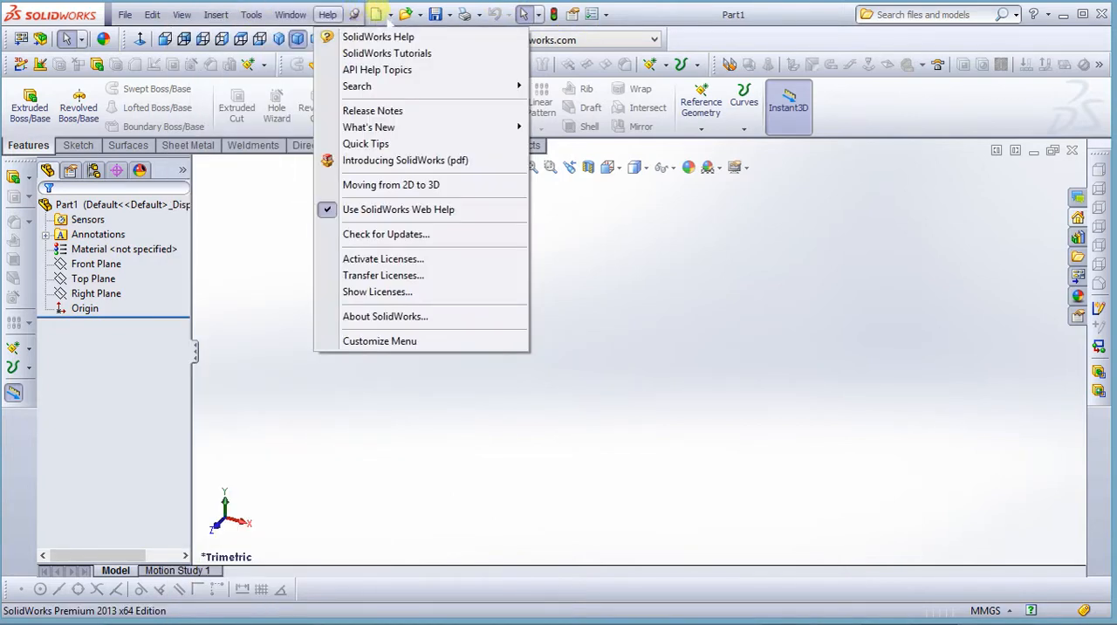
left_click(125, 15)
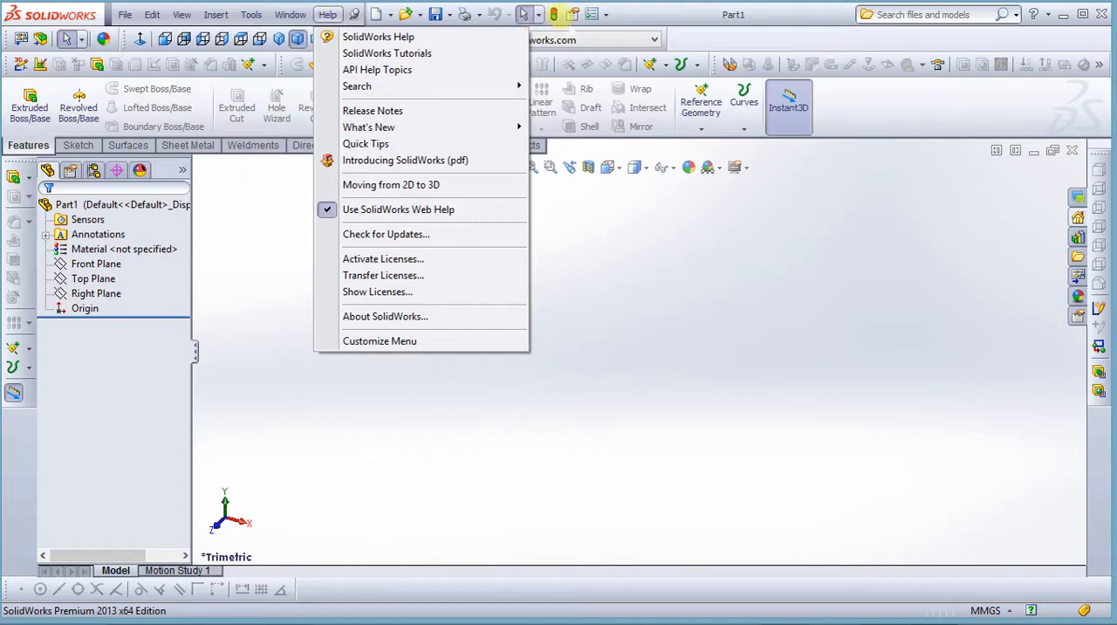
Show the Drawing toolbar through the Customize options and move it over the empty graphics area
left_click(605, 13)
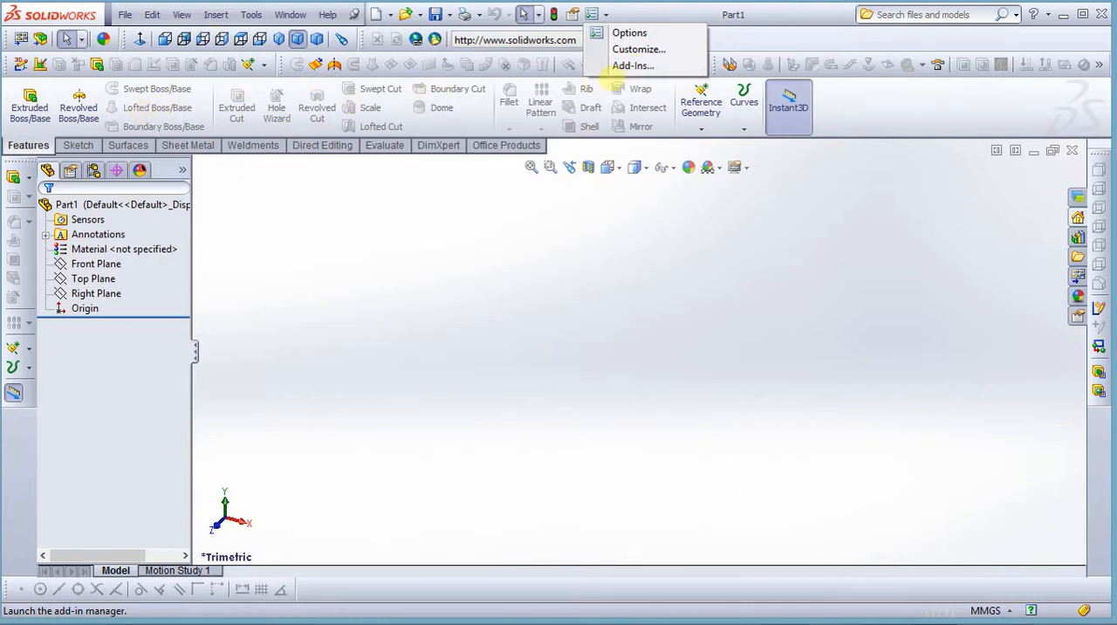
left_click(638, 49)
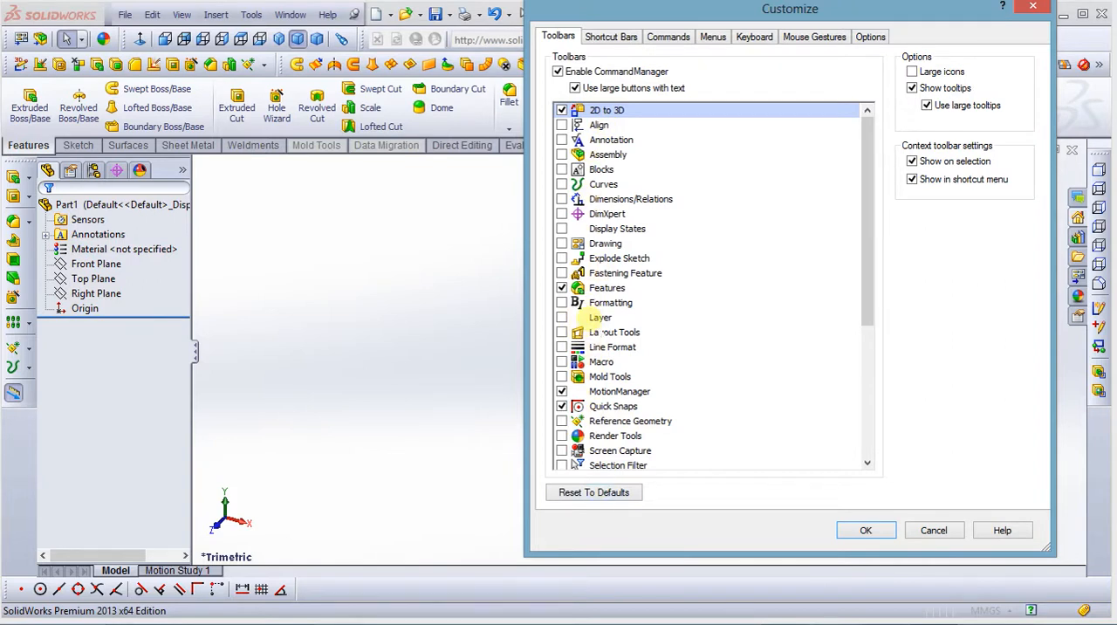
left_click(561, 243)
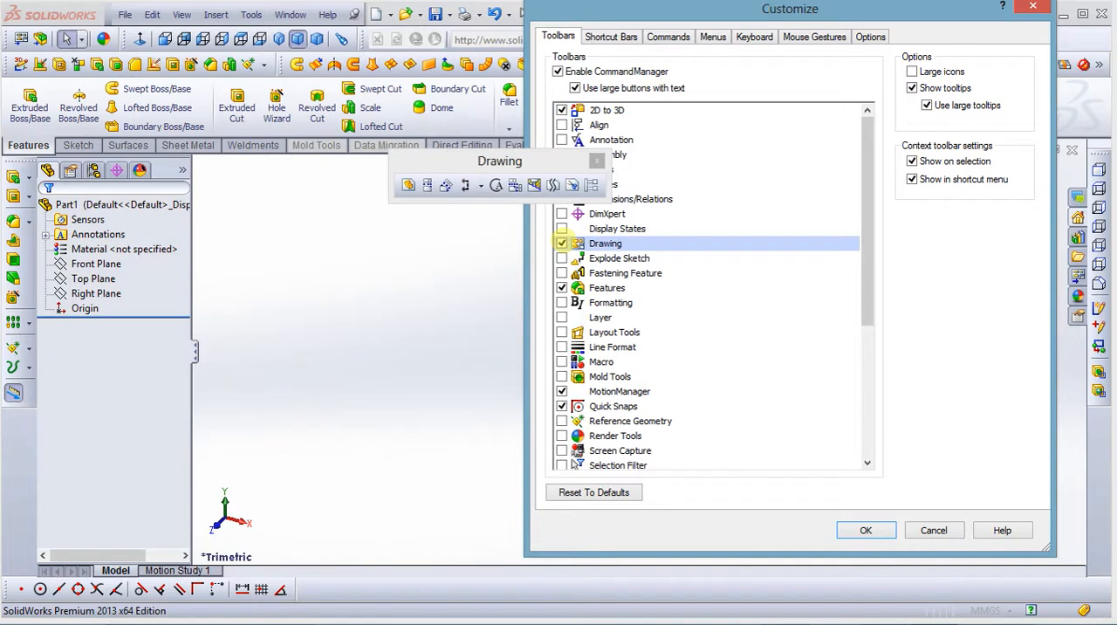
left_click_drag(451, 161, 334, 192)
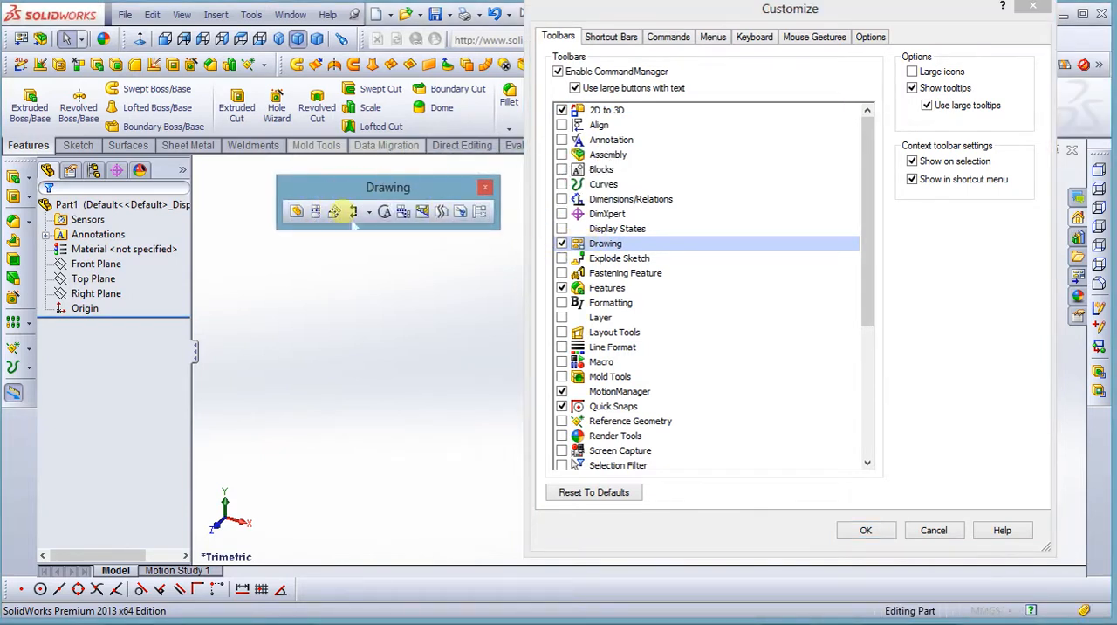
Hide the Drawing toolbar again and accept the customization settings
left_click(561, 242)
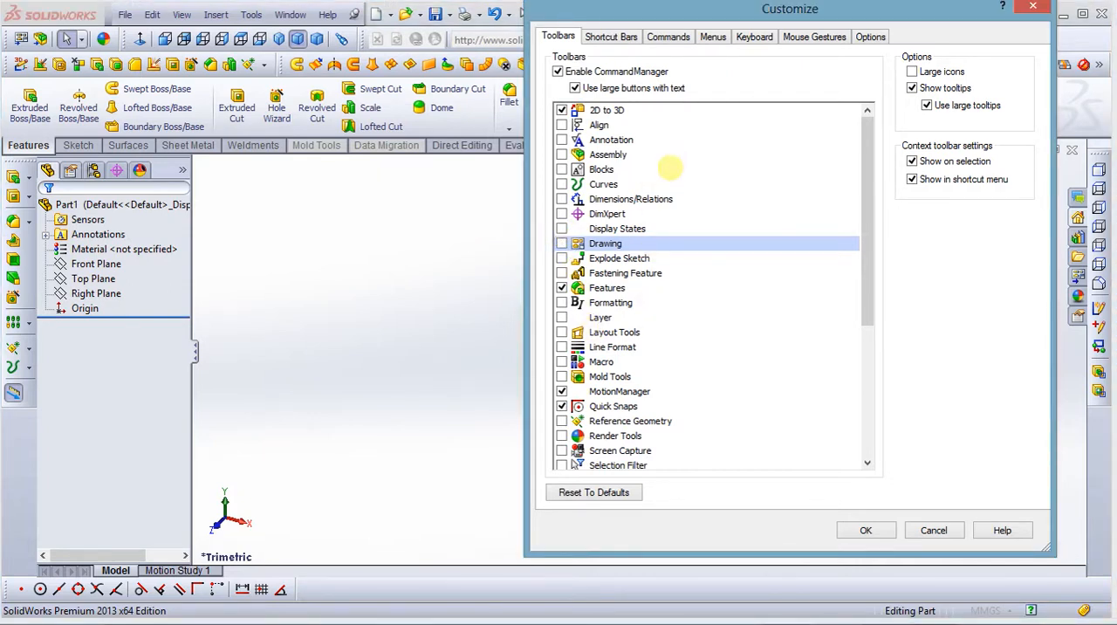
left_click_drag(863, 10, 845, 49)
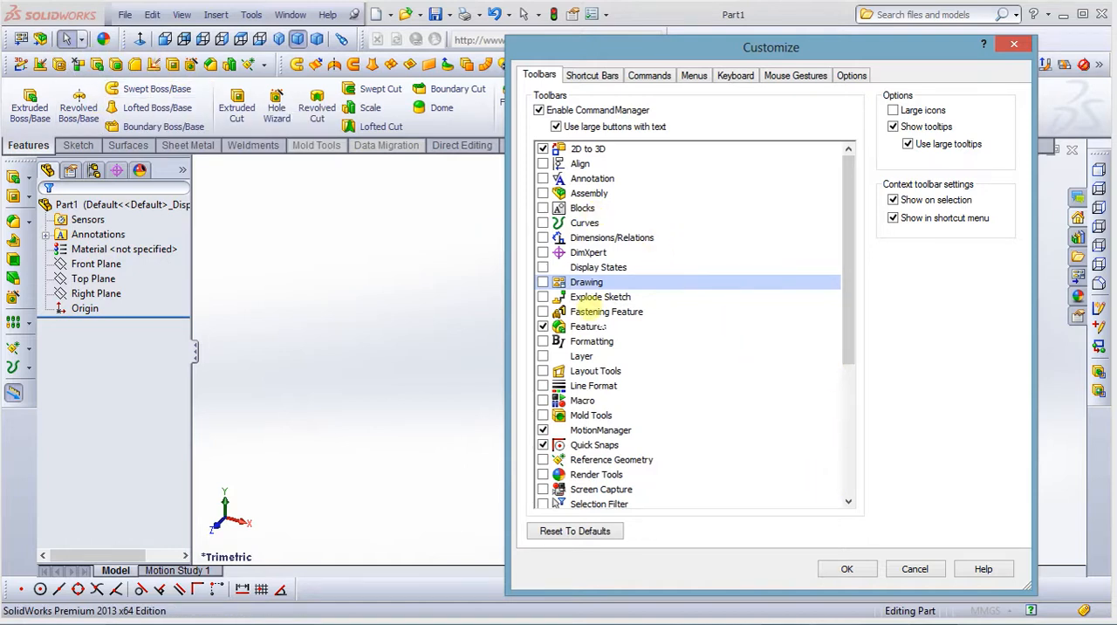
left_click(846, 568)
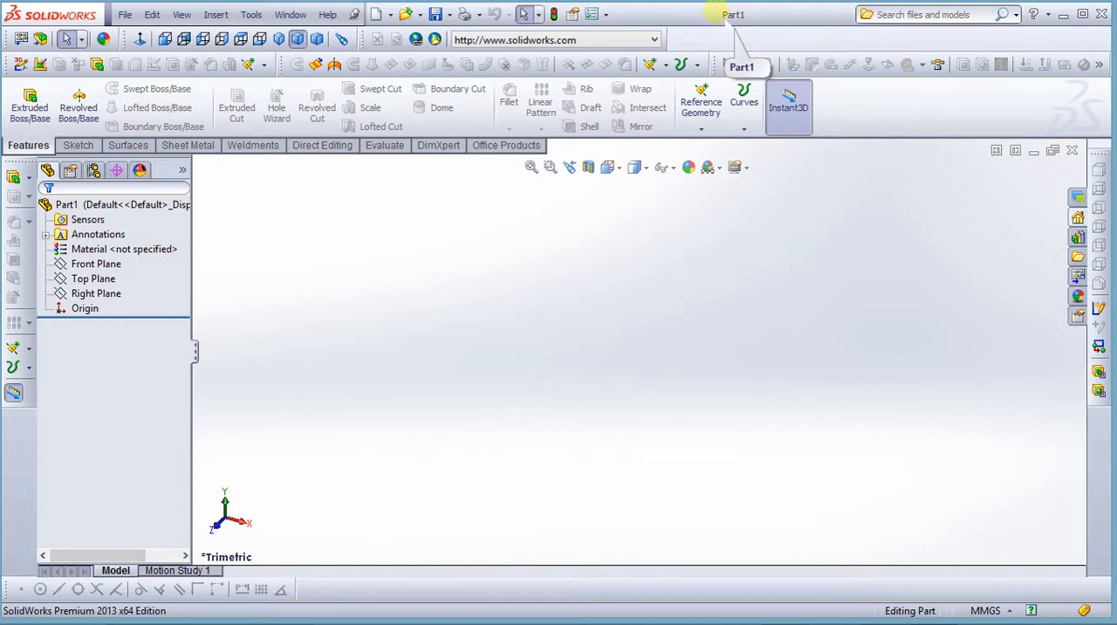
Check the recent entries and options offered by the file and model search
left_click(957, 15)
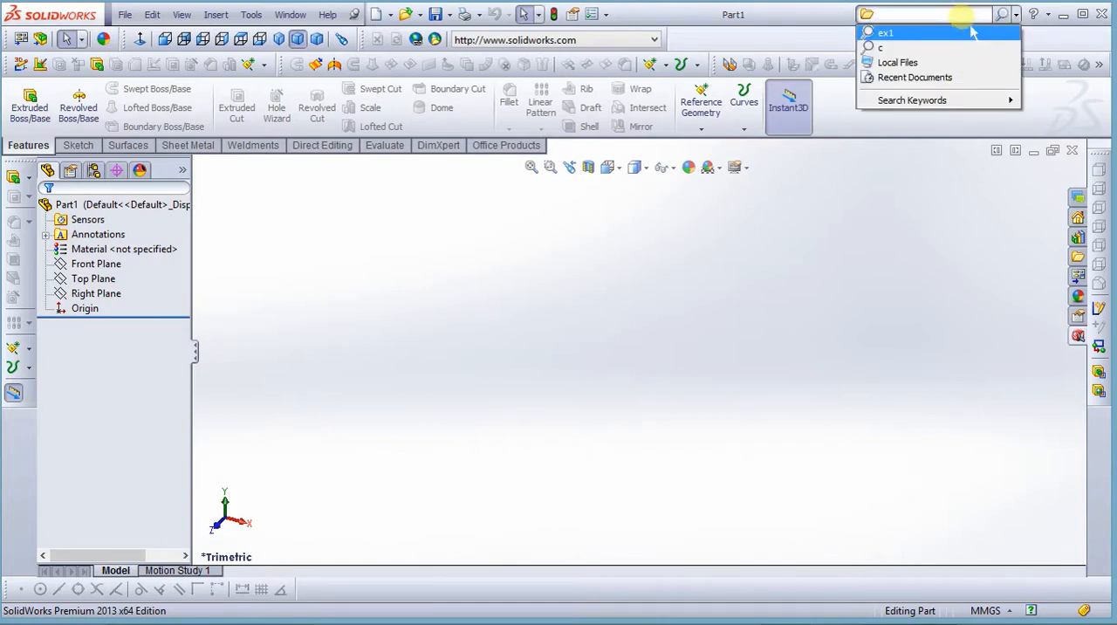
left_click(785, 18)
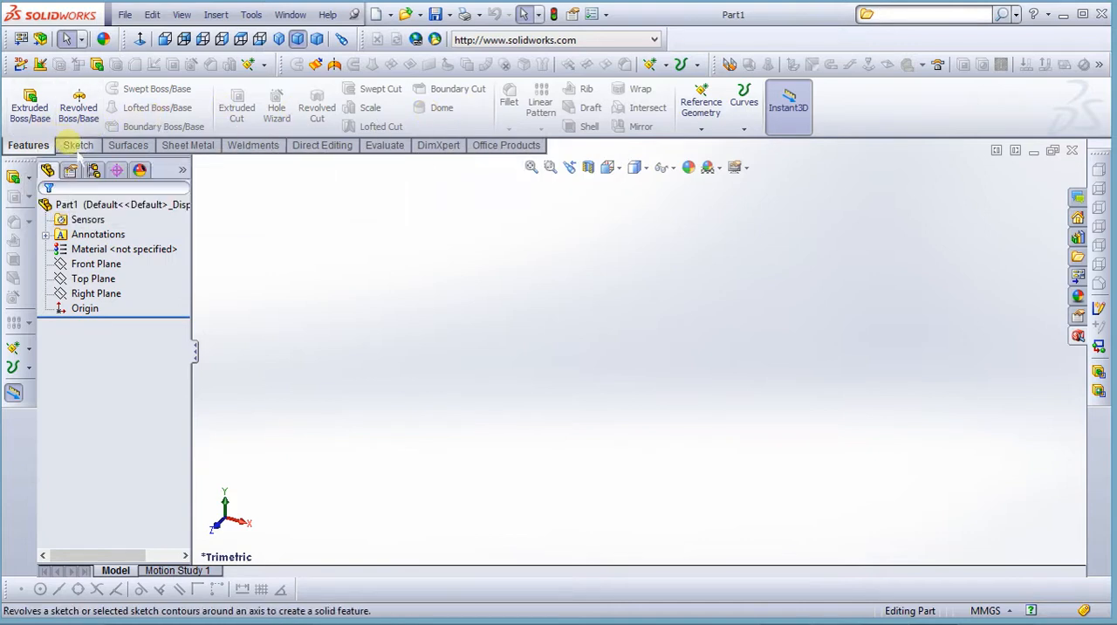
Examine the sketch tools, viewing the variants of the Sketch, Smart Dimension, Line, Rectangle and Slot tools
left_click(78, 145)
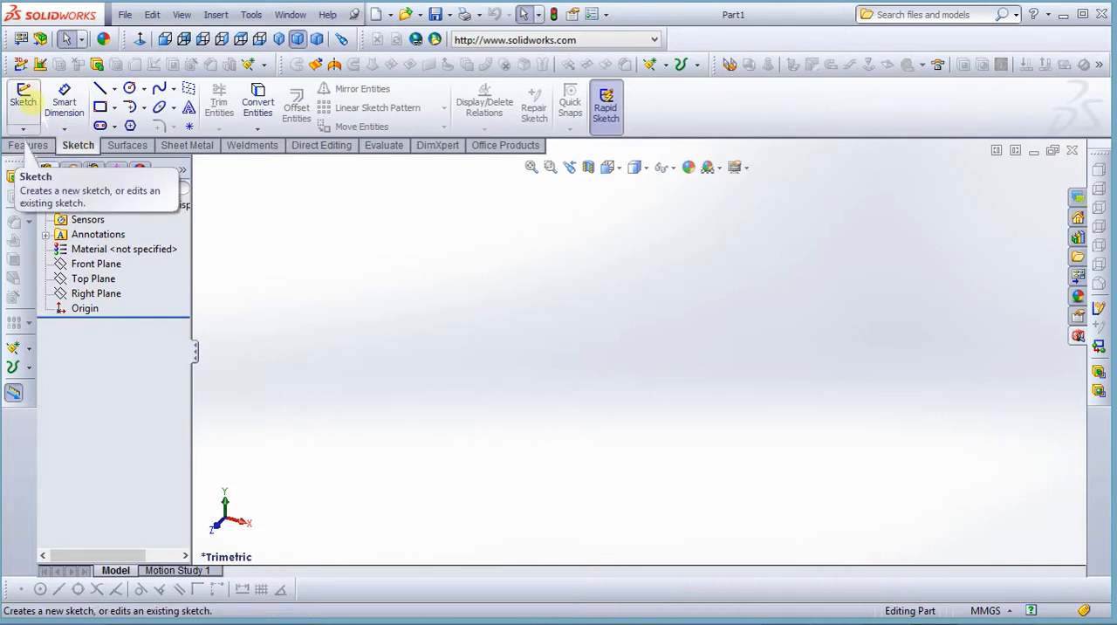
left_click(23, 128)
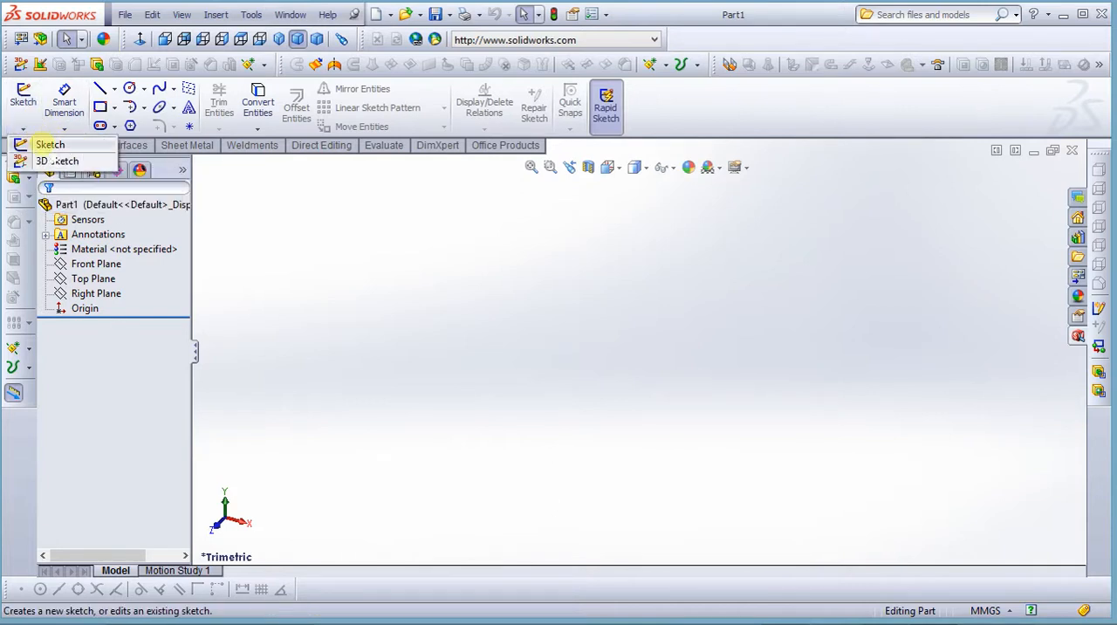
mouse_move(67, 128)
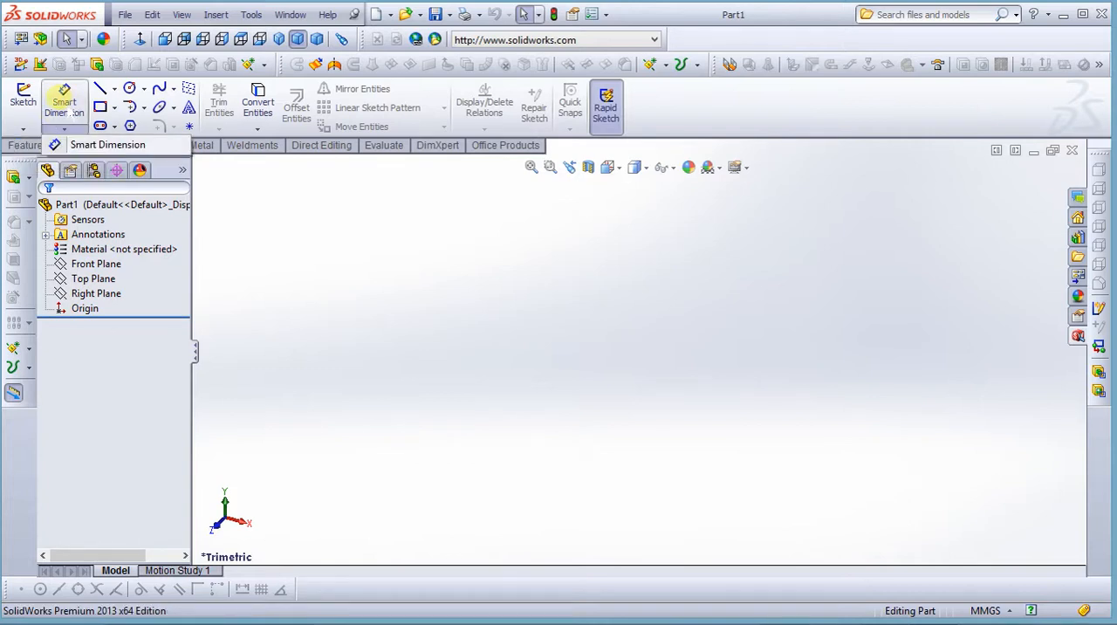
mouse_move(103, 90)
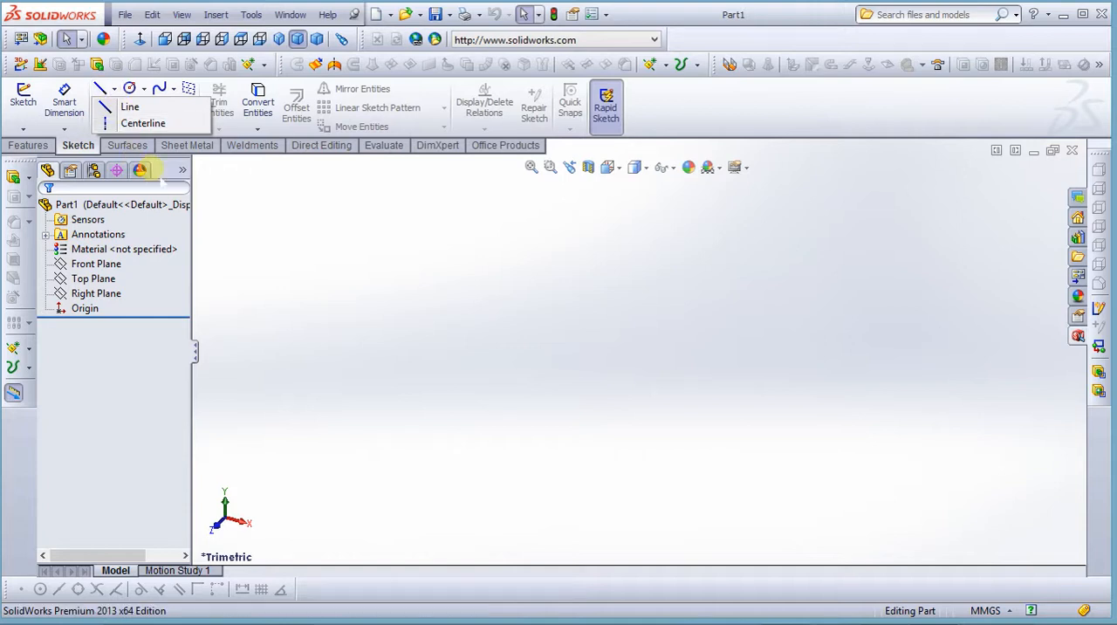
left_click(113, 106)
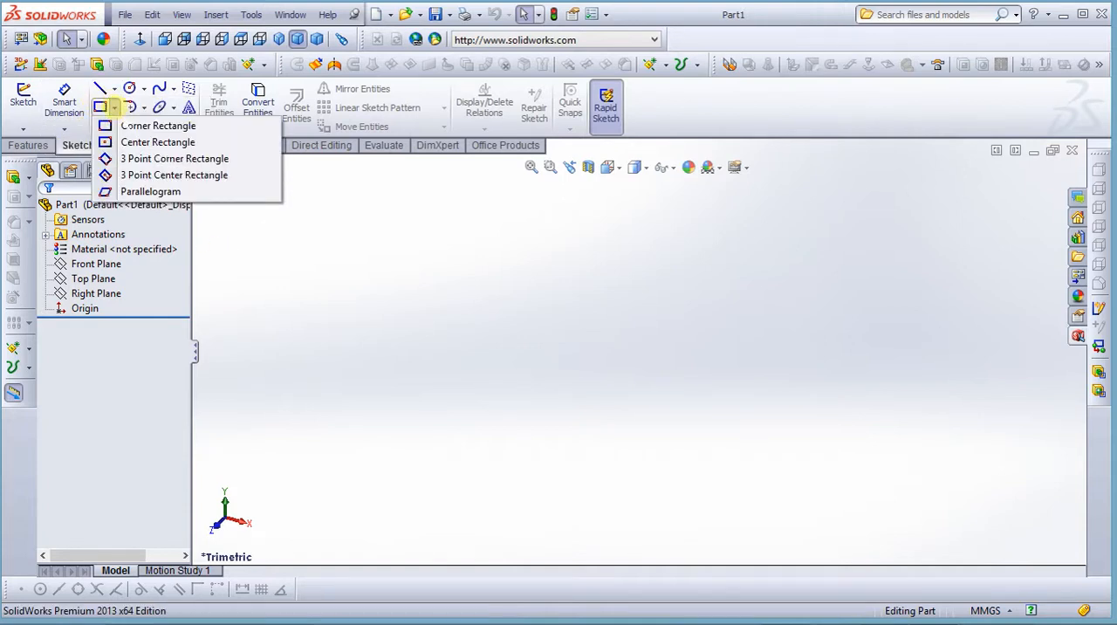
left_click(302, 299)
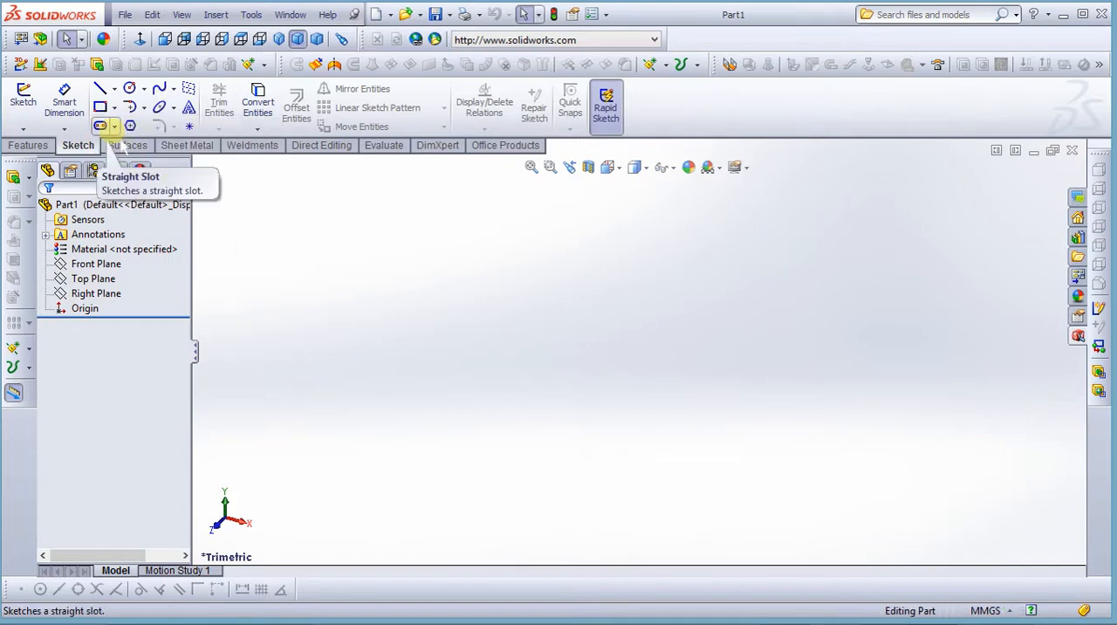
left_click(114, 127)
Examine the variants of the Arc, Circle, Spline and Ellipse sketch tools without starting any of them
left_click(144, 107)
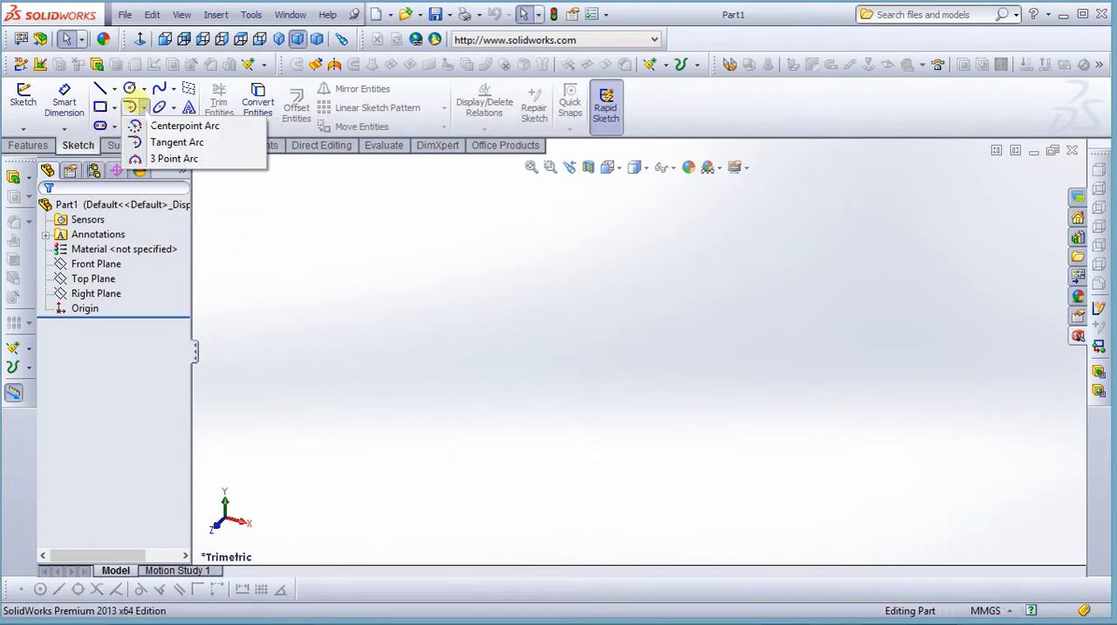
left_click(143, 88)
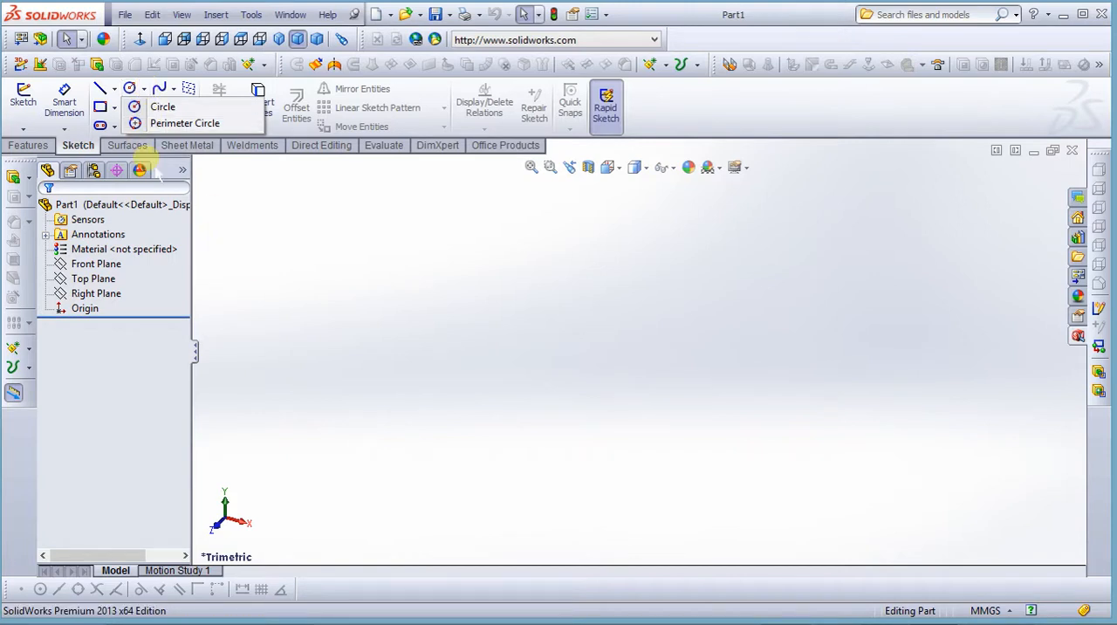
left_click(247, 224)
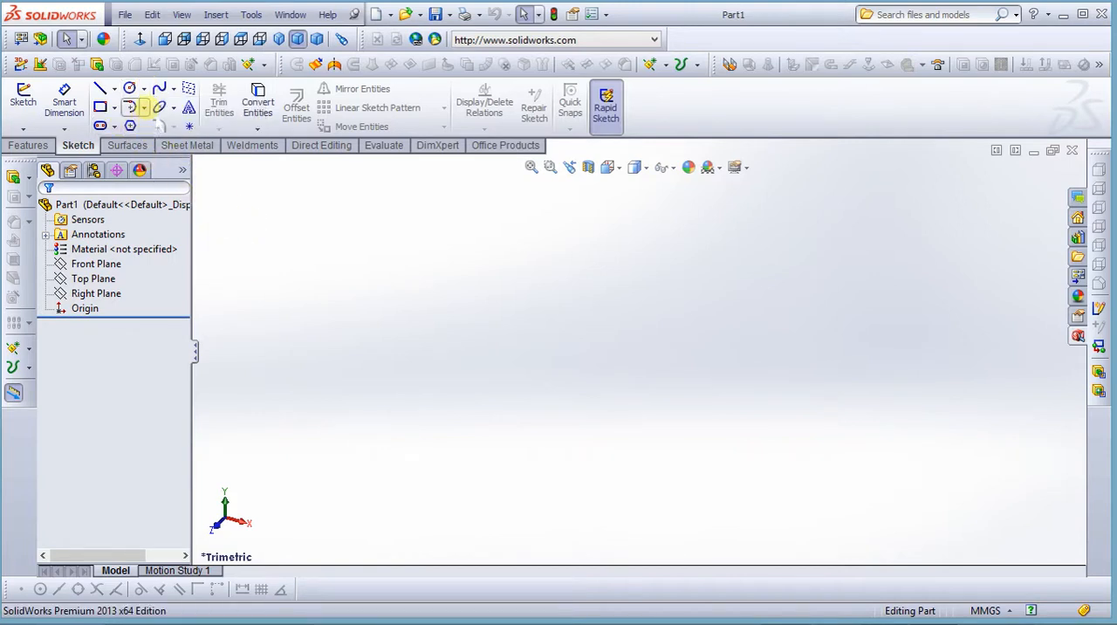
left_click(143, 107)
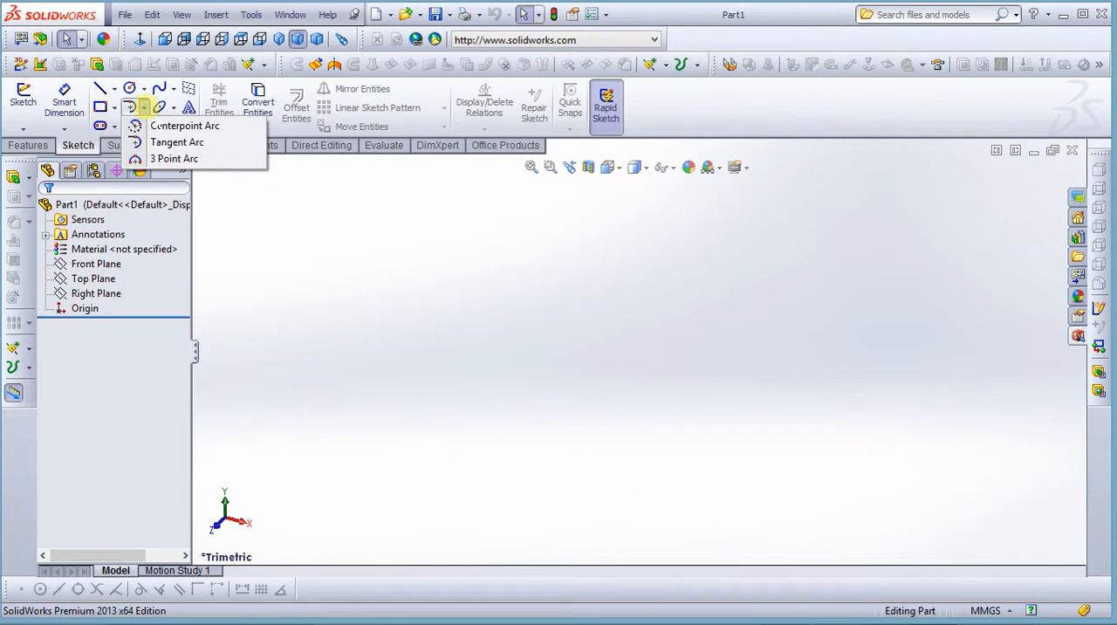
left_click(322, 265)
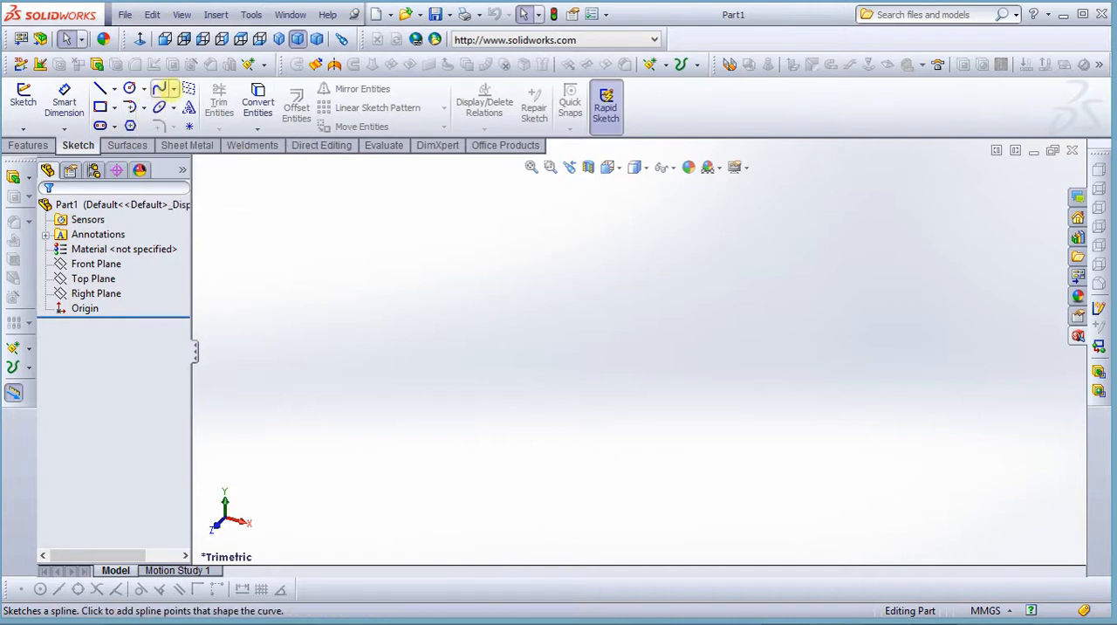
left_click(174, 89)
left_click(297, 329)
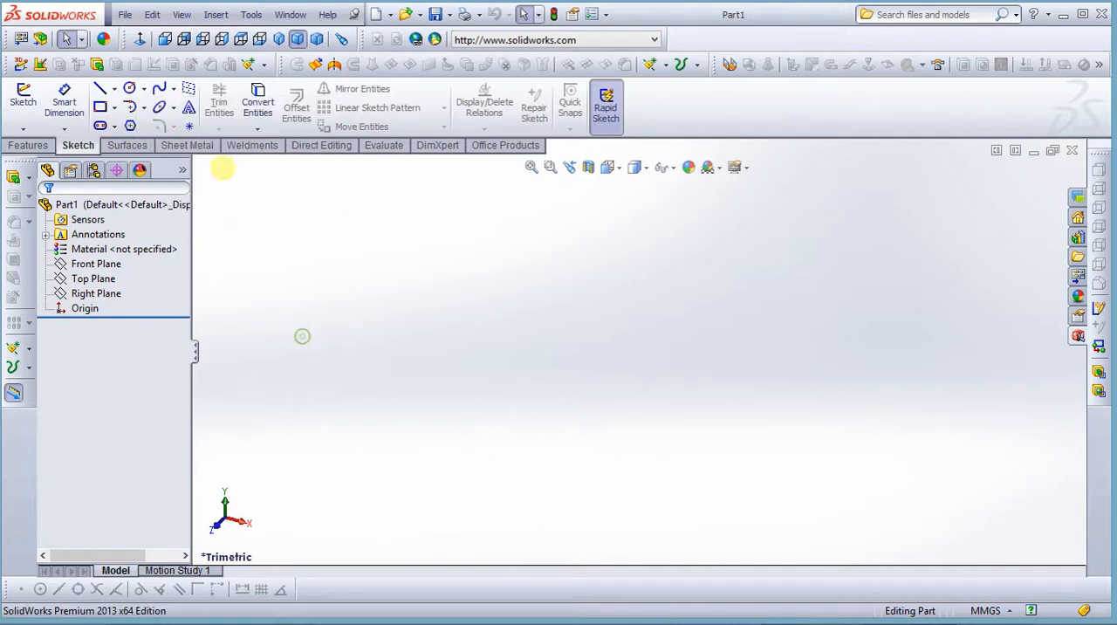
left_click(173, 107)
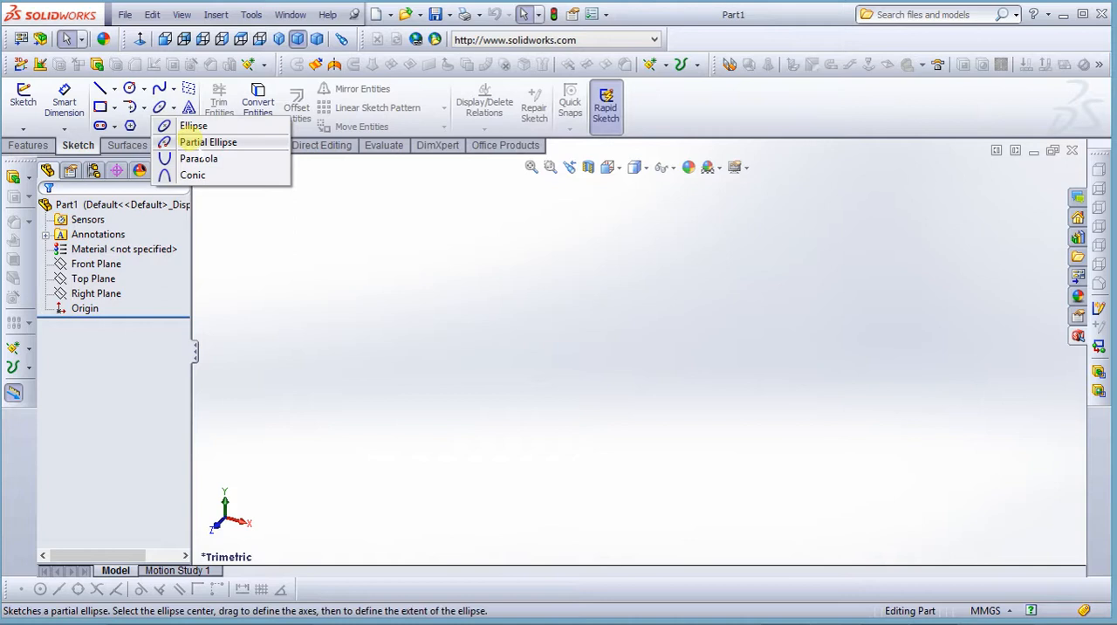
left_click(281, 342)
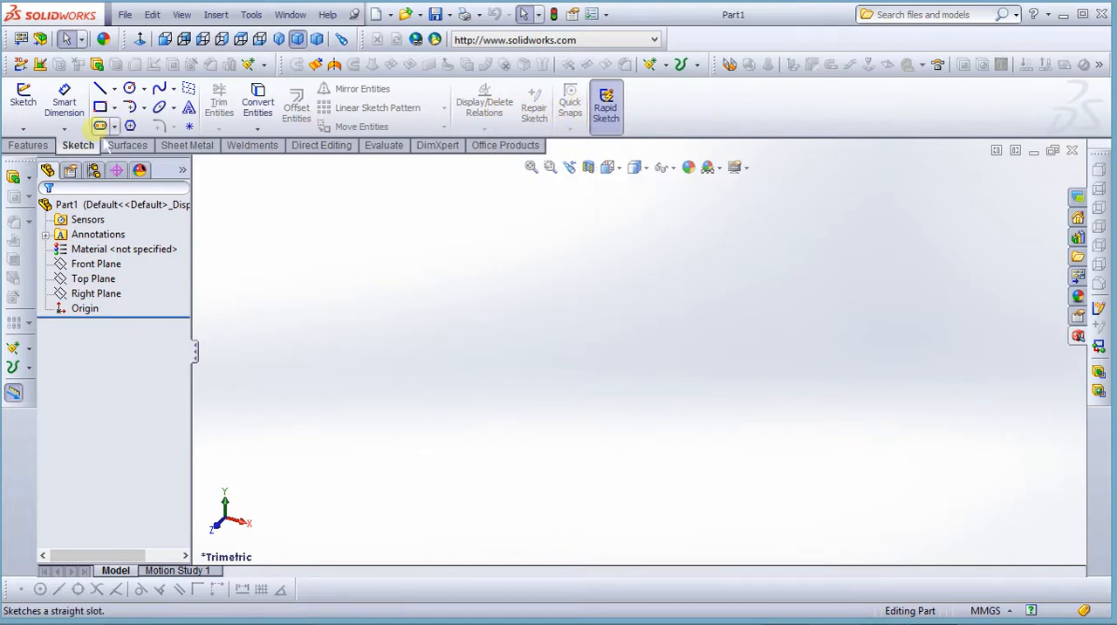
Look through the Surfaces, Sheet Metal, Weldments, Direct Editing, Evaluate, DimXpert and Office Products command sets
left_click(127, 146)
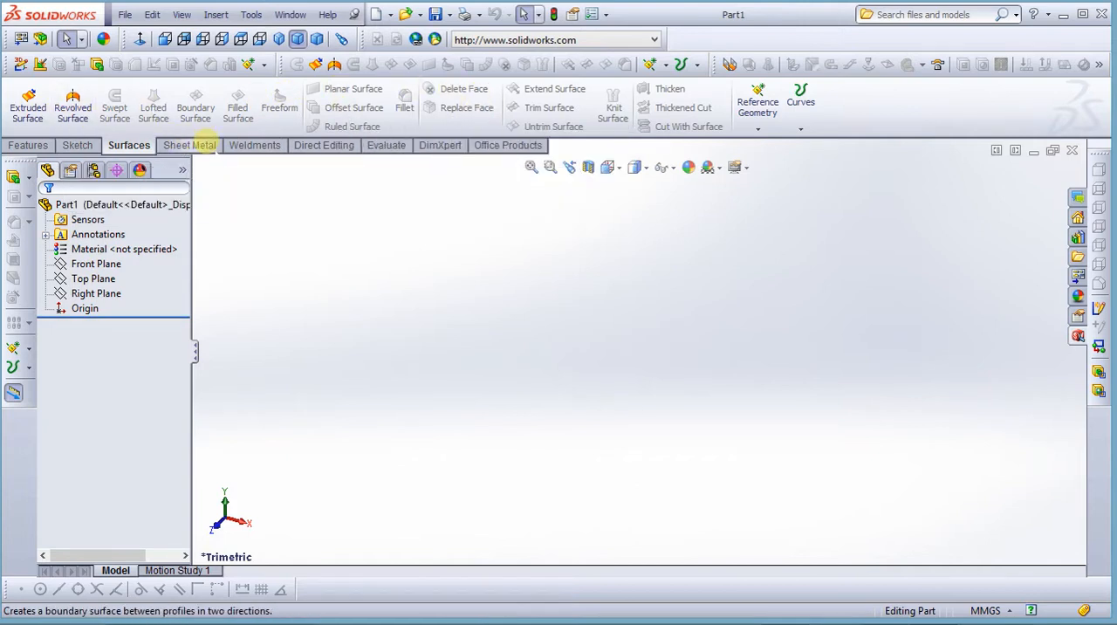
left_click(188, 145)
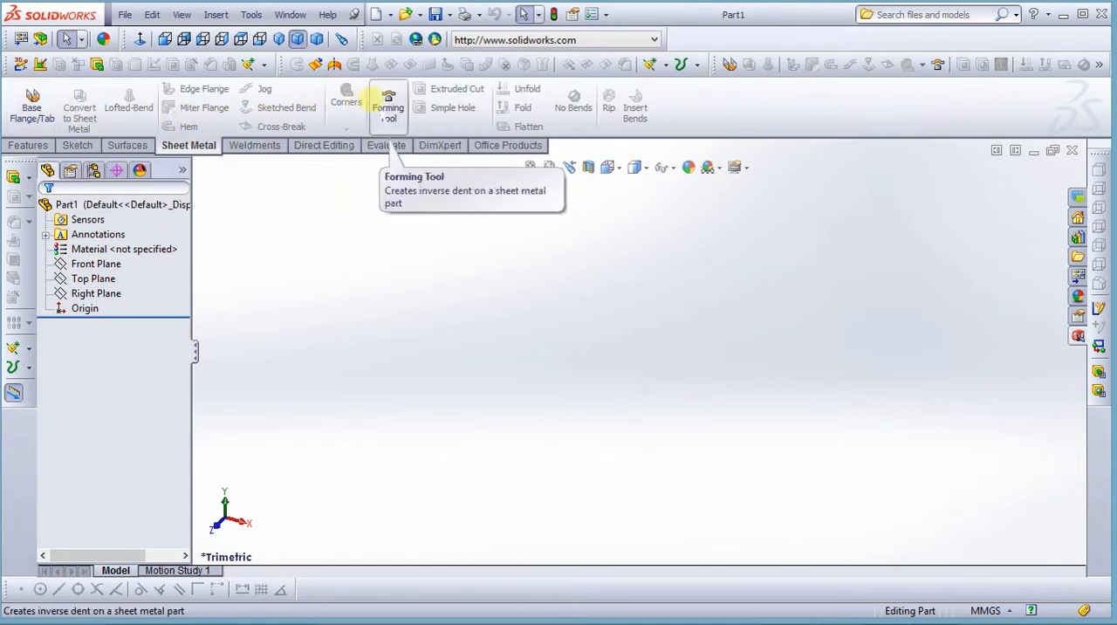
left_click(255, 145)
left_click(322, 144)
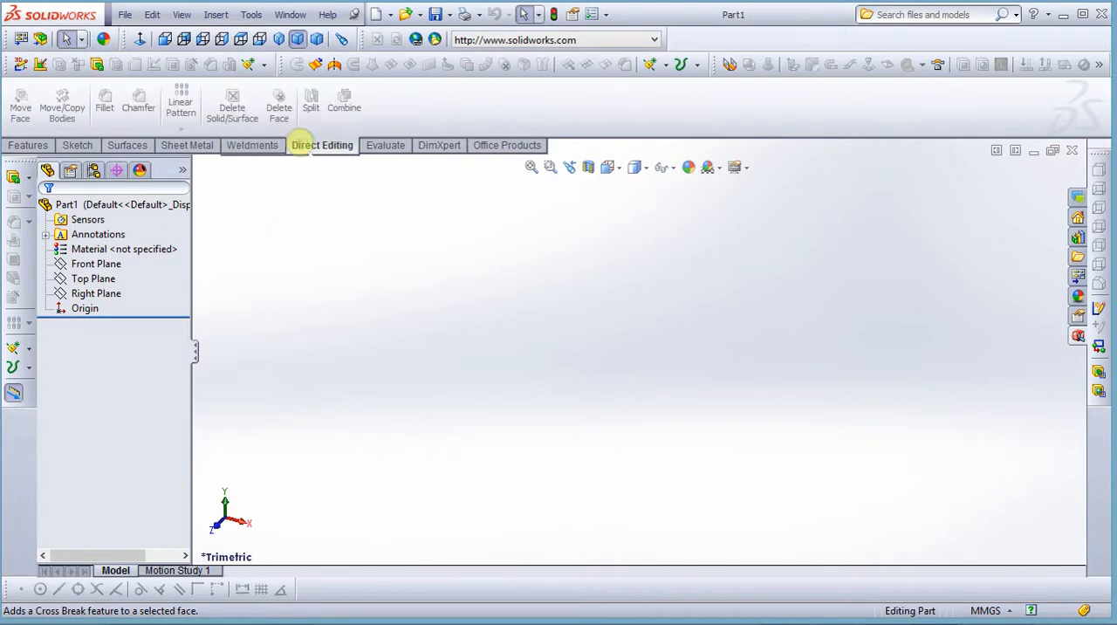
left_click(385, 145)
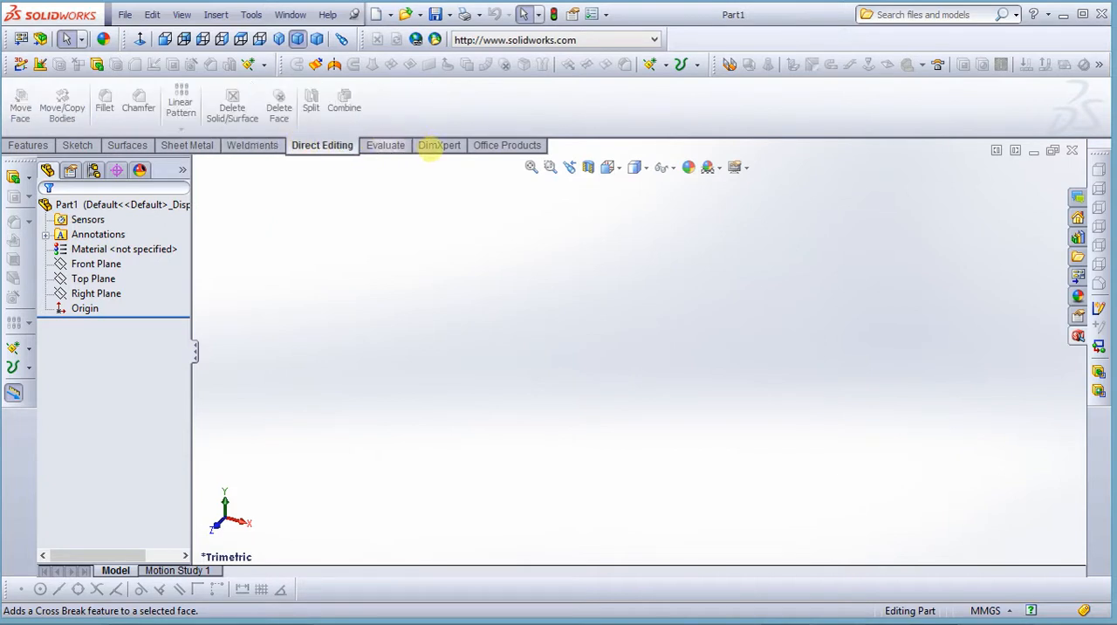
left_click(433, 145)
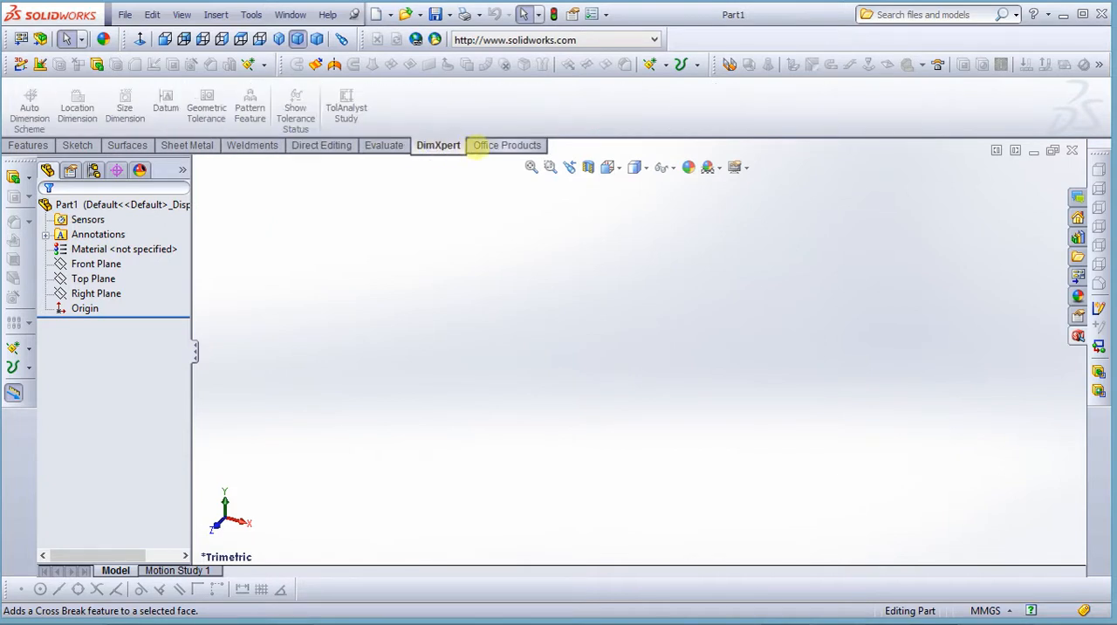
left_click(484, 145)
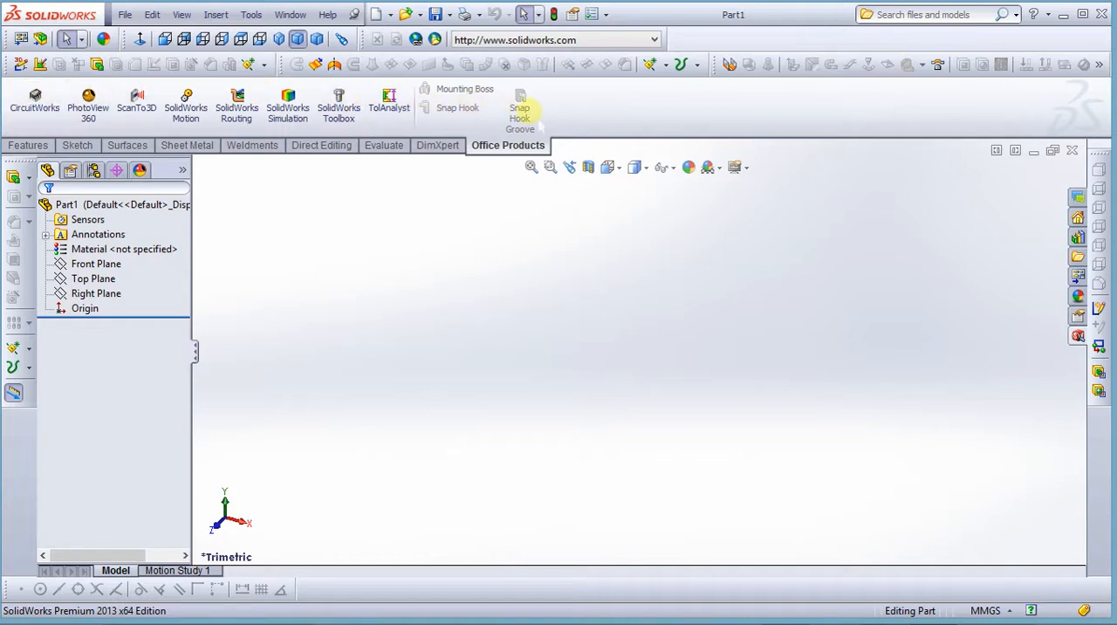
Examine the part's feature tree entries, including Sensors, Annotations, Material, the default planes and the Origin
left_click(96, 249)
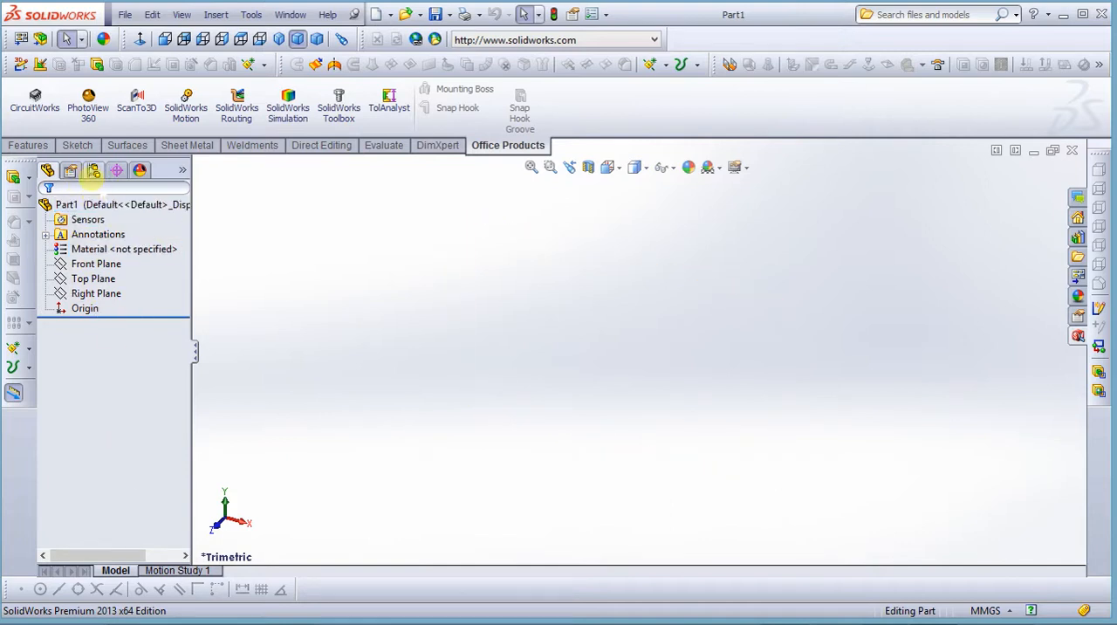
left_click(88, 220)
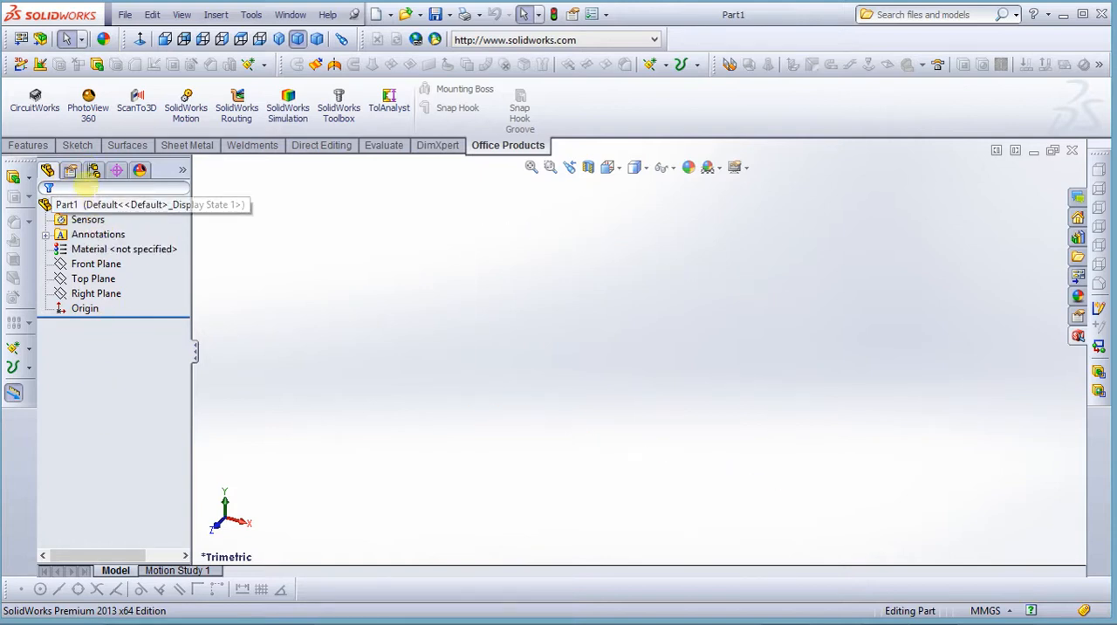
left_click(88, 234)
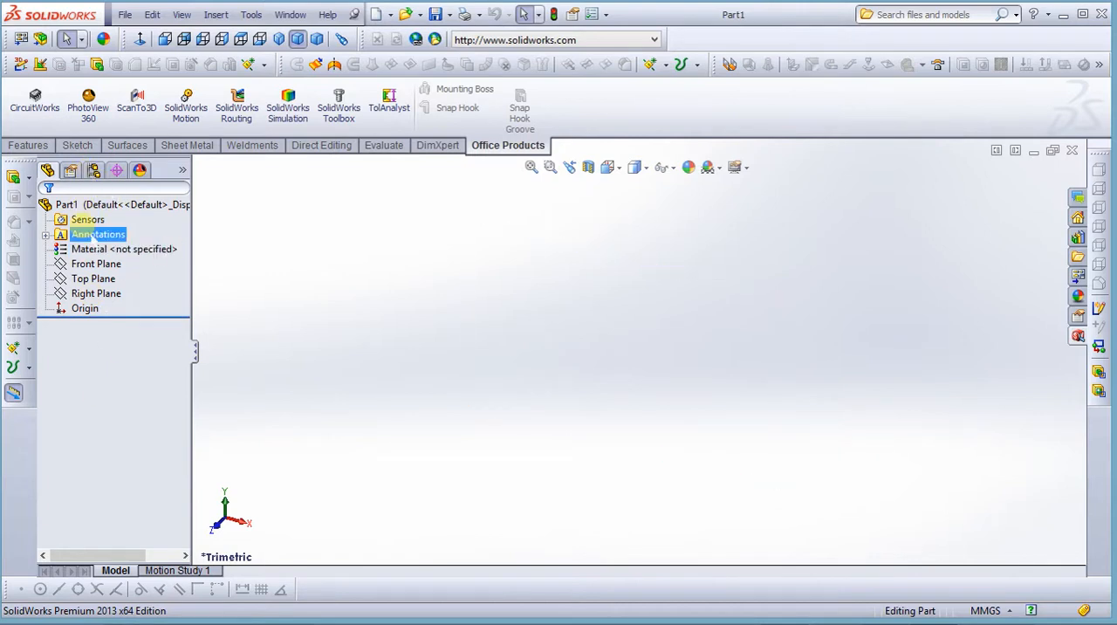
left_click(115, 295)
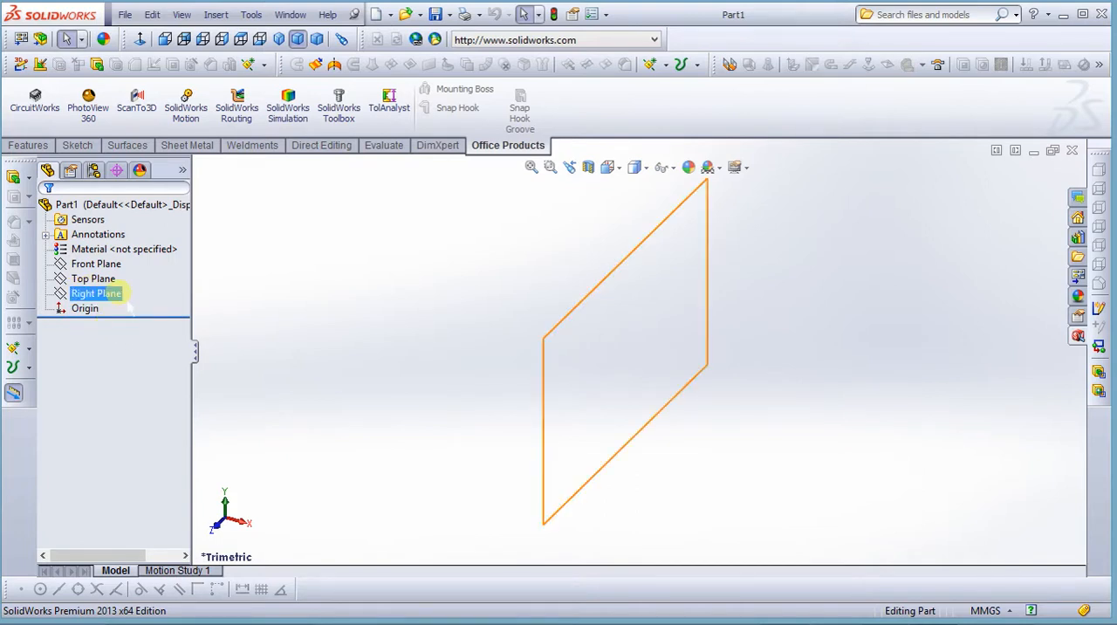
left_click(109, 248)
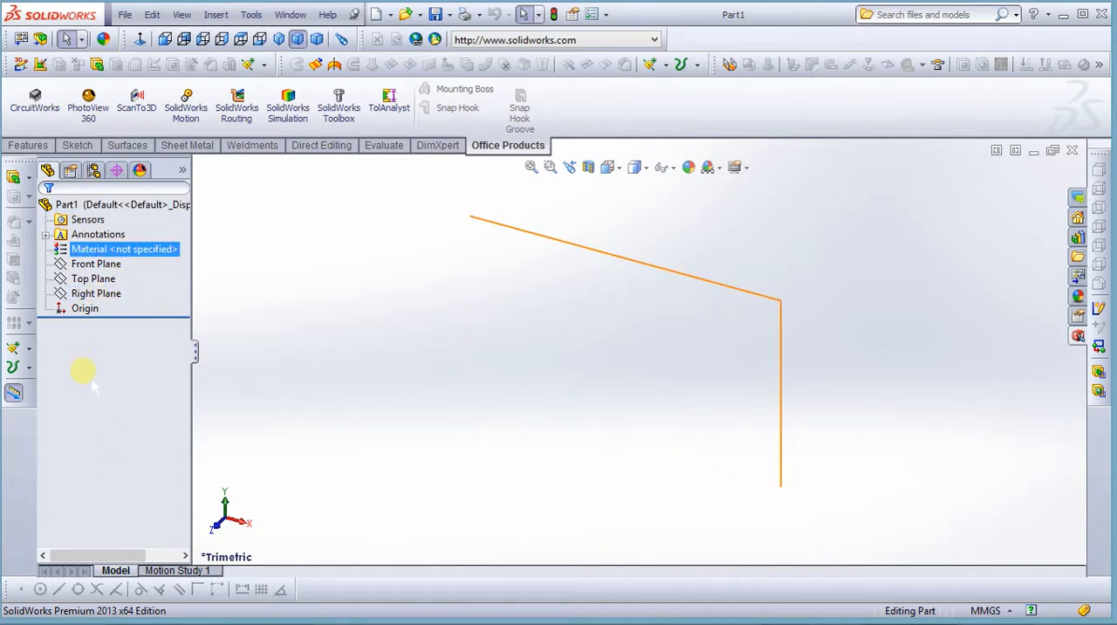
left_click(86, 309)
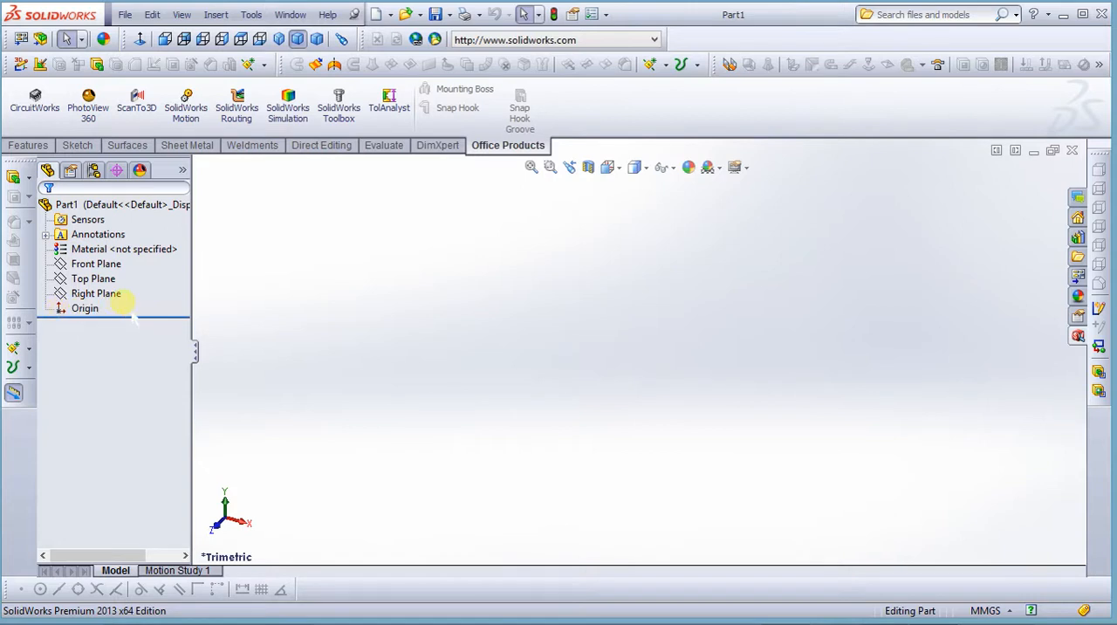
left_click(87, 294)
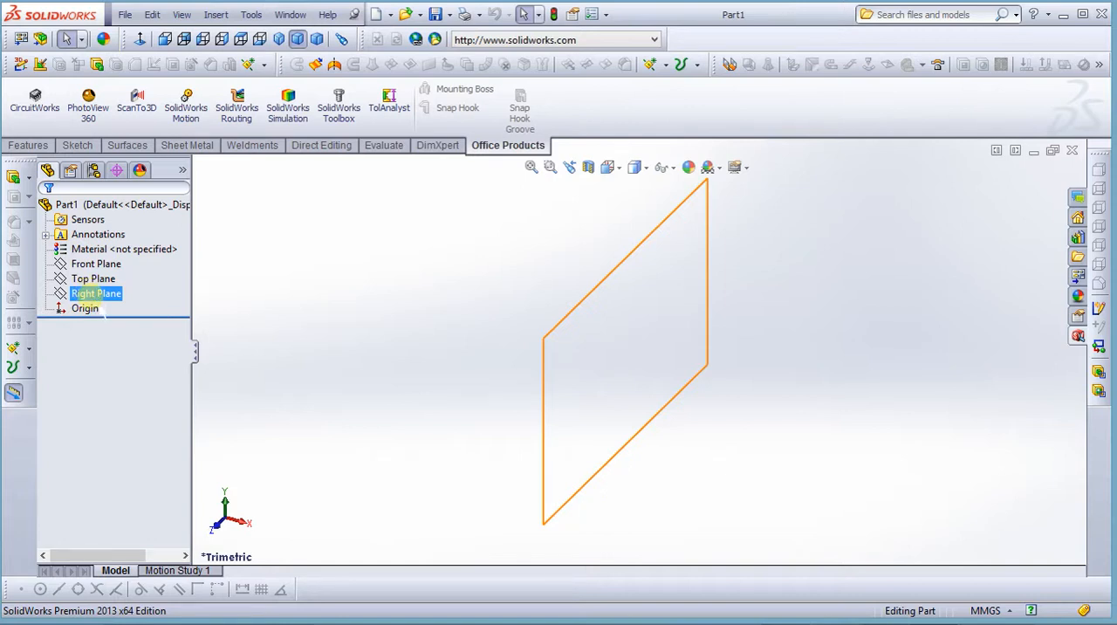
Preview the Right, Top and Front planes in the graphics area, and clear the selection
left_click(96, 294)
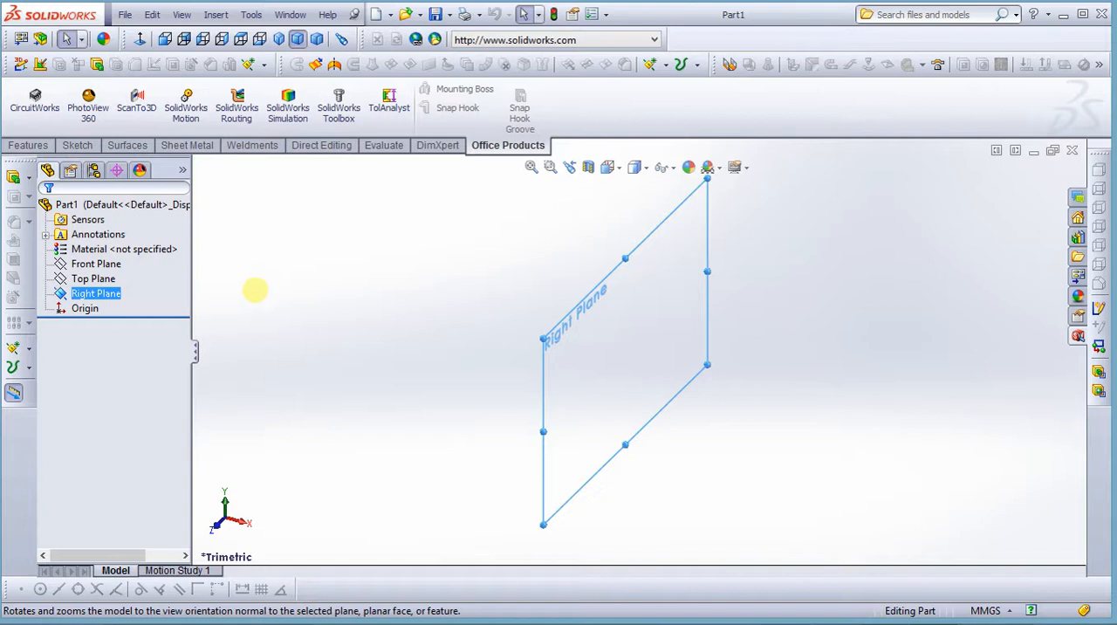
left_click(93, 278, "ctrl")
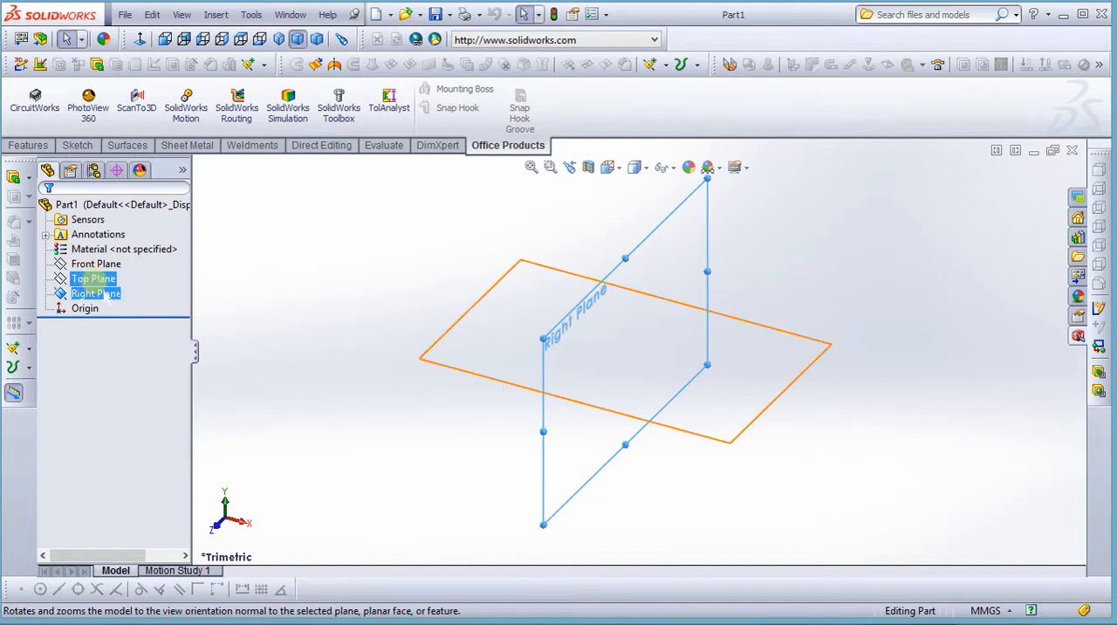
left_click(103, 294)
left_click(96, 263)
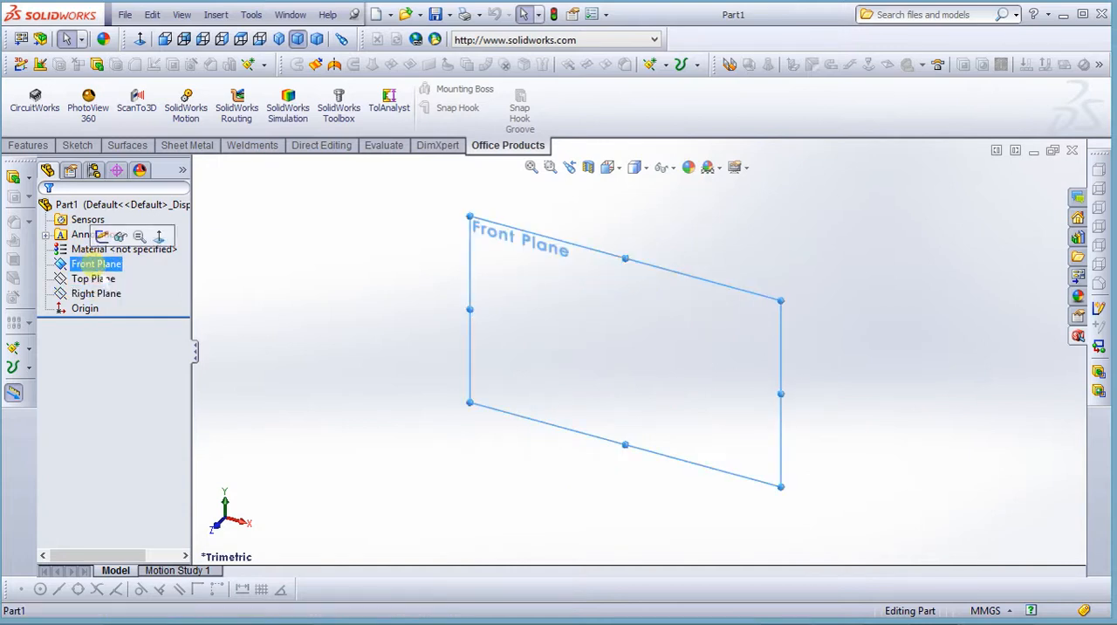
left_click(205, 302)
Browse the Steel and Iron categories of the material library and view Ductile Iron's properties without applying it
left_click(96, 250)
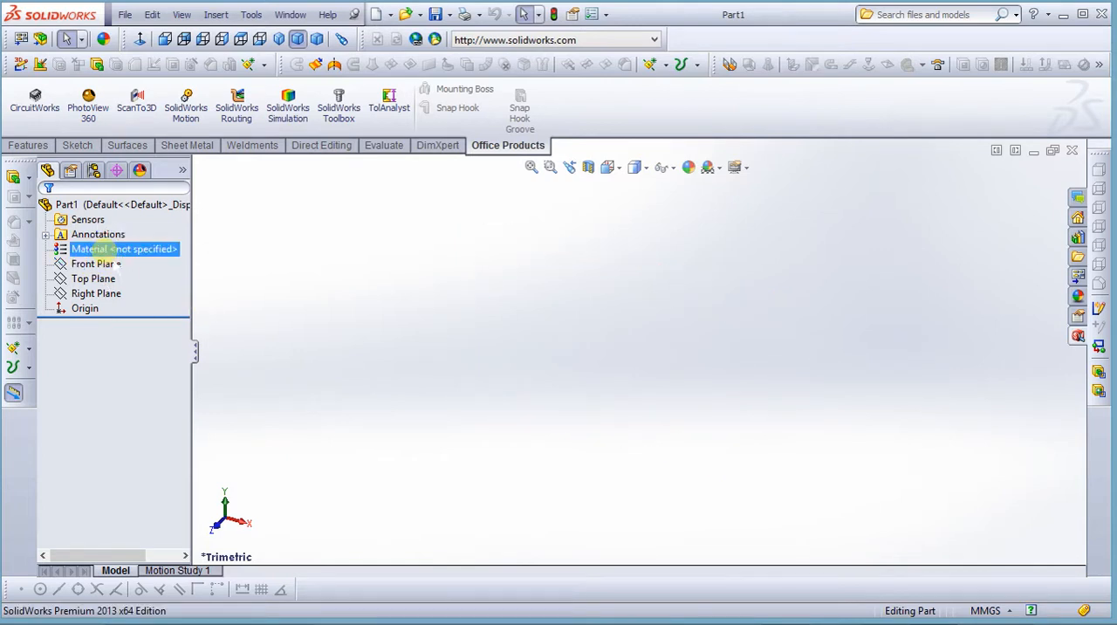
right_click(105, 251)
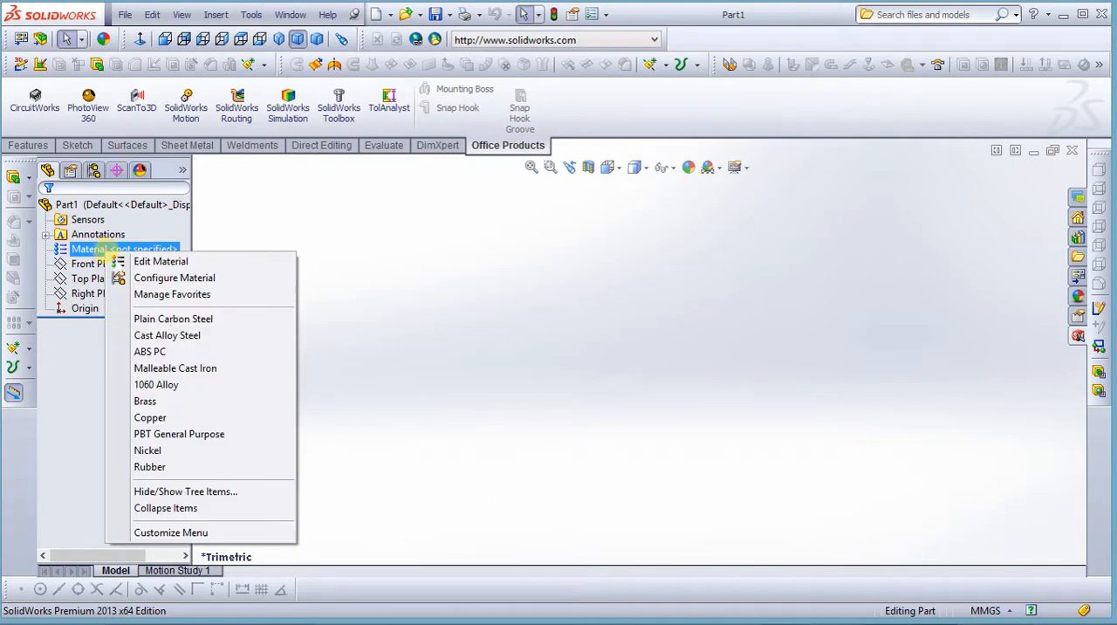
left_click(160, 262)
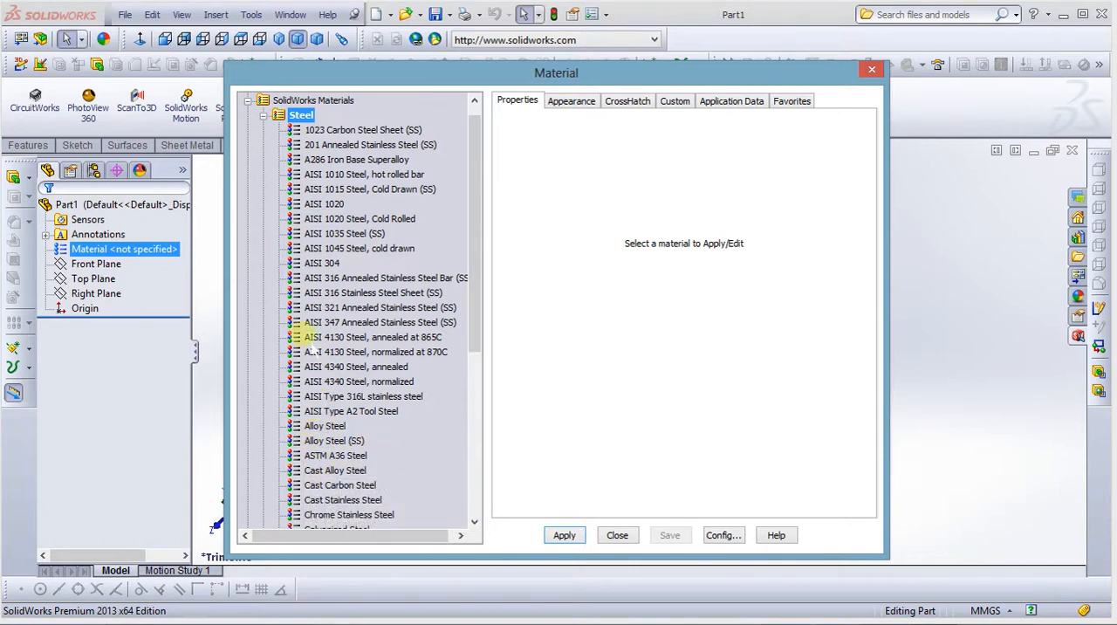
left_click(263, 115)
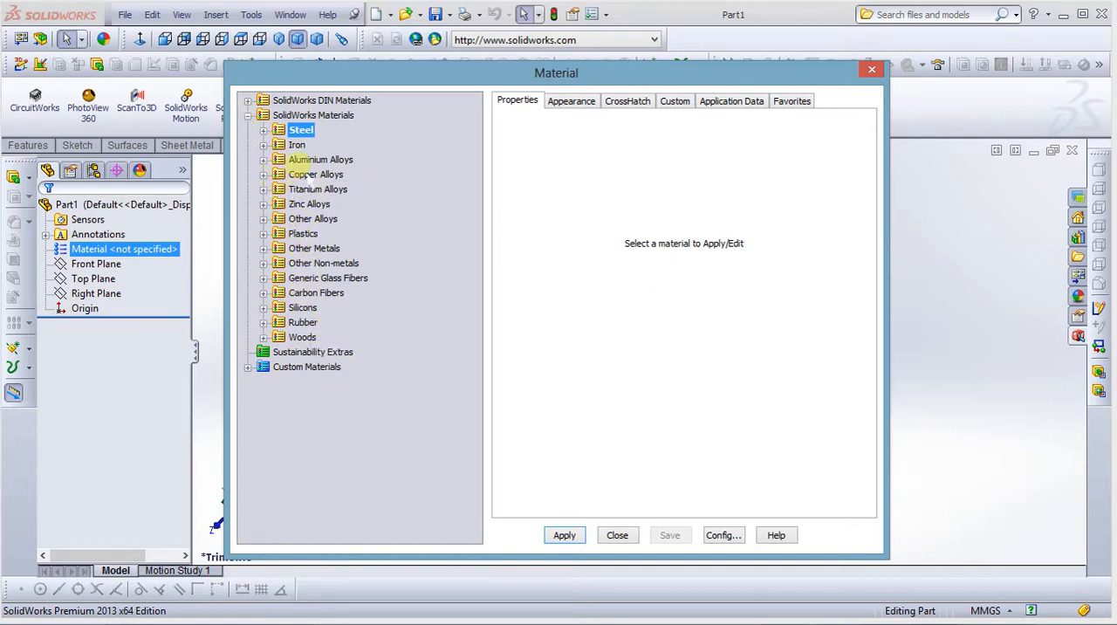
left_click(264, 145)
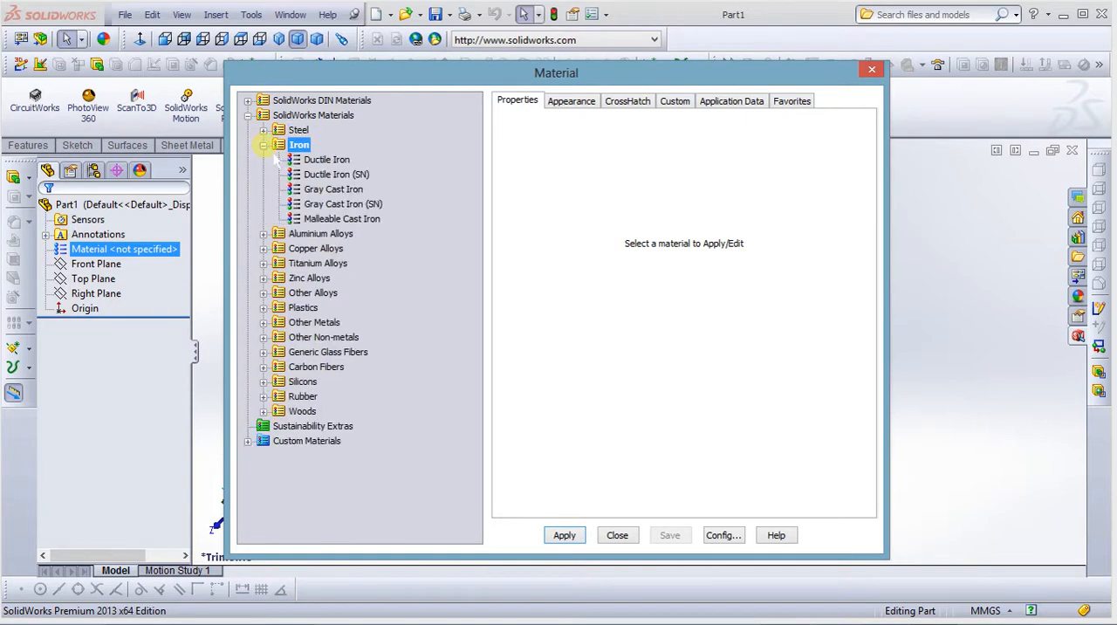
left_click(328, 160)
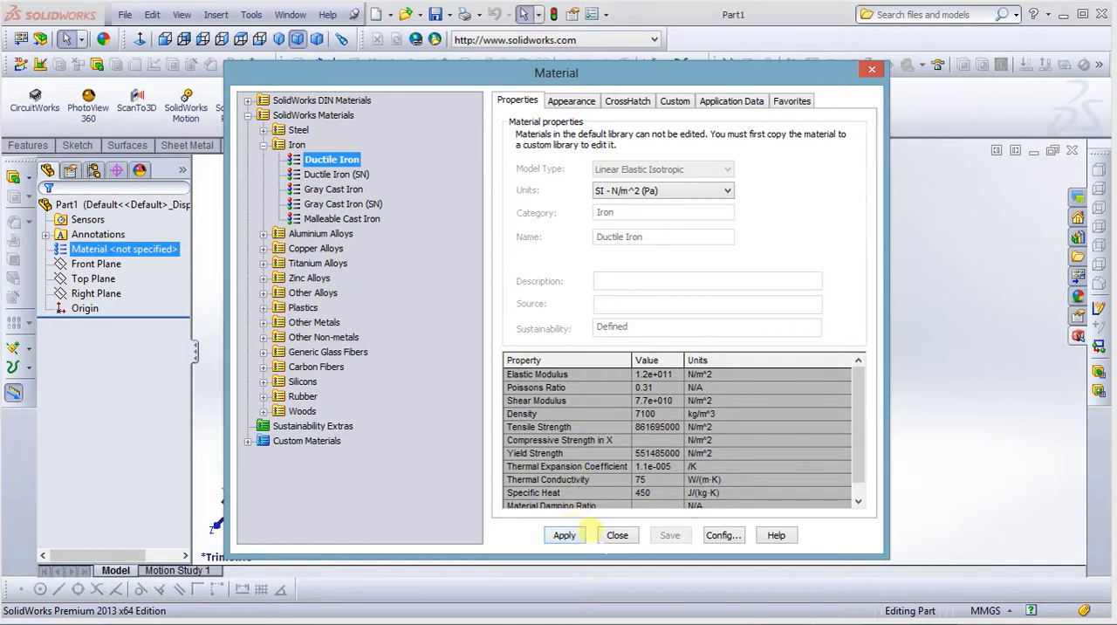
left_click(617, 535)
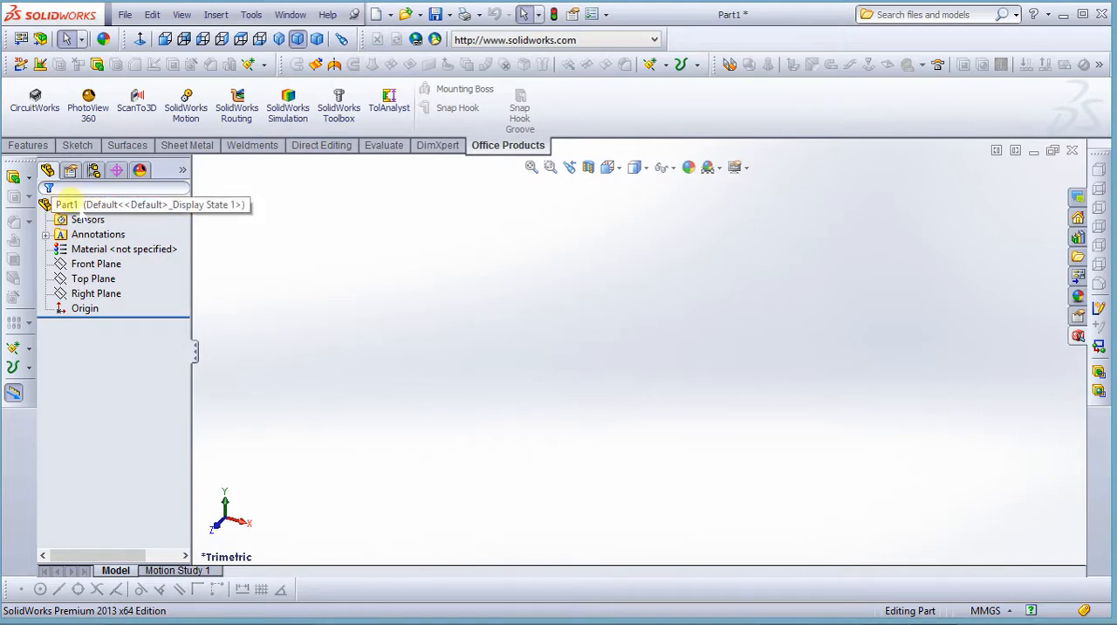
Review the part's feature tree, and expand its display pane to view the display settings before collapsing it
left_click(99, 204)
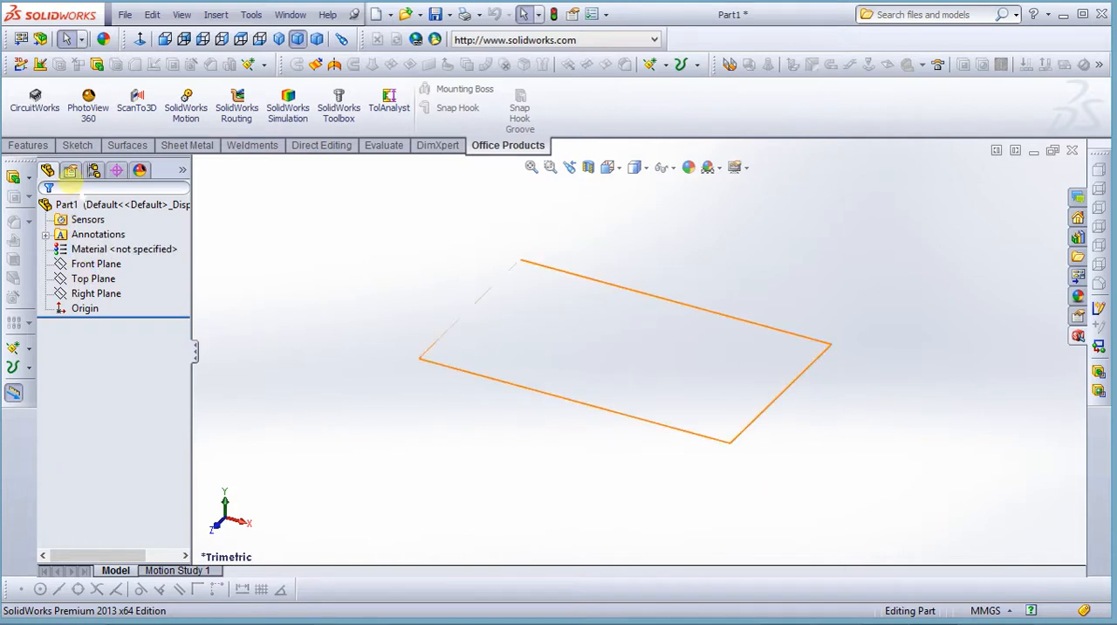
left_click(108, 464)
left_click(103, 224)
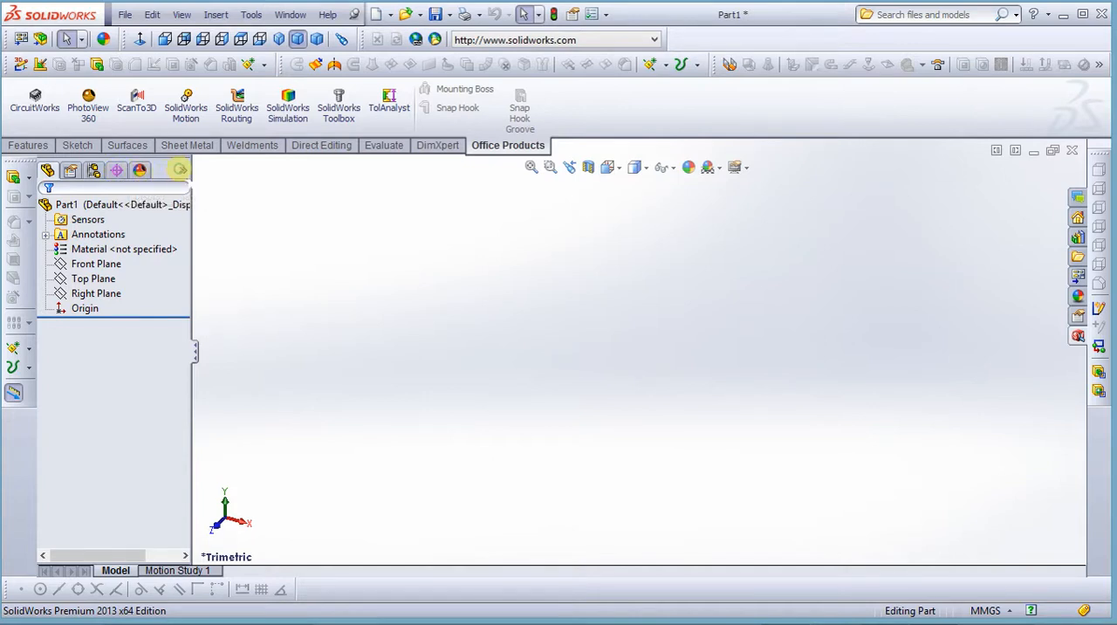
left_click(179, 169)
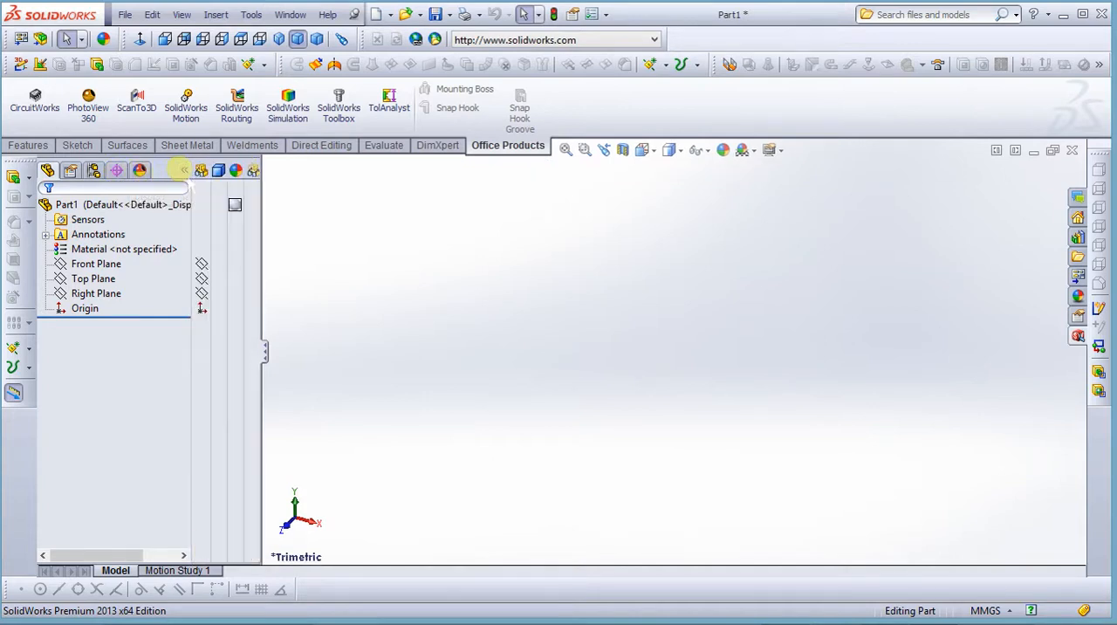
left_click(184, 169)
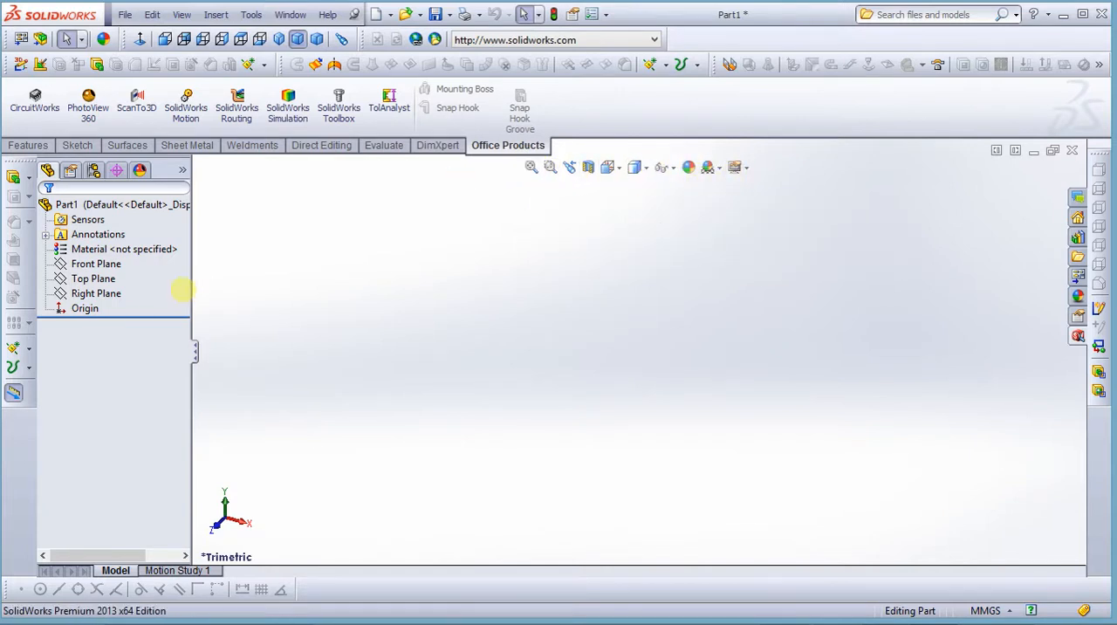
Start a new sketch on the Front Plane
left_click(87, 279)
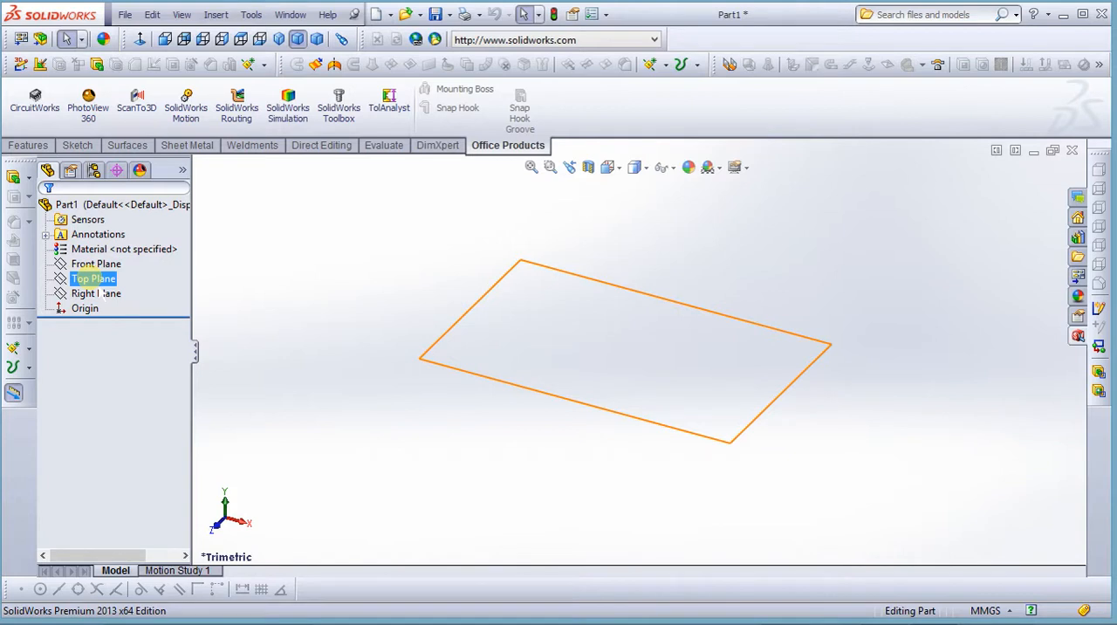
left_click(96, 264)
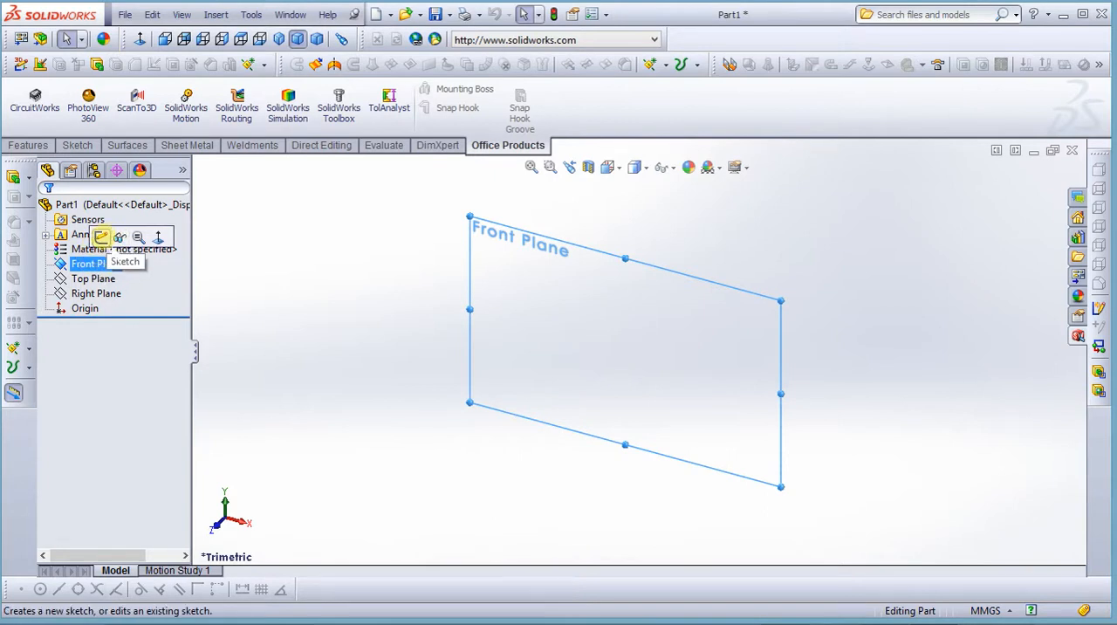
left_click(102, 236)
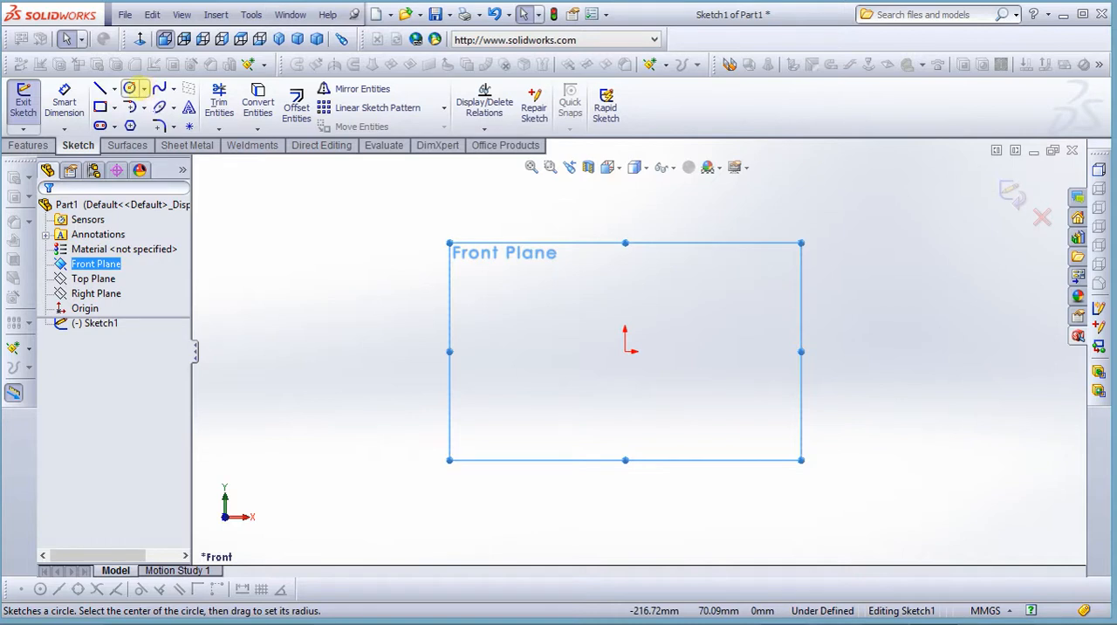
Sketch a centre-point circle about 105.5 mm in diameter at the origin and exit the Circle tool
left_click(143, 89)
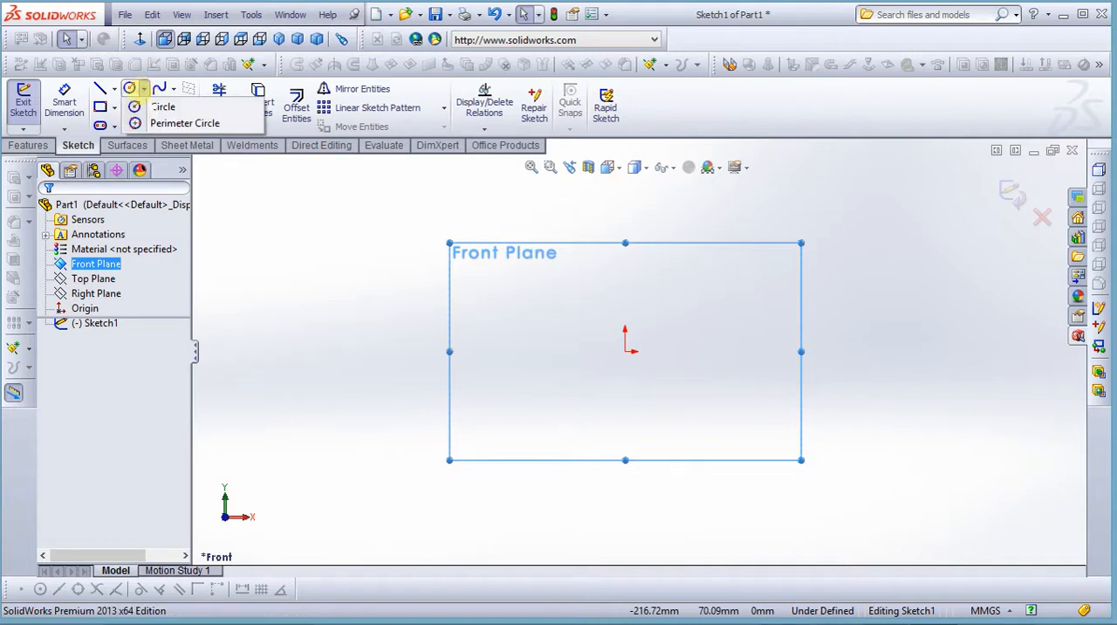
left_click(152, 107)
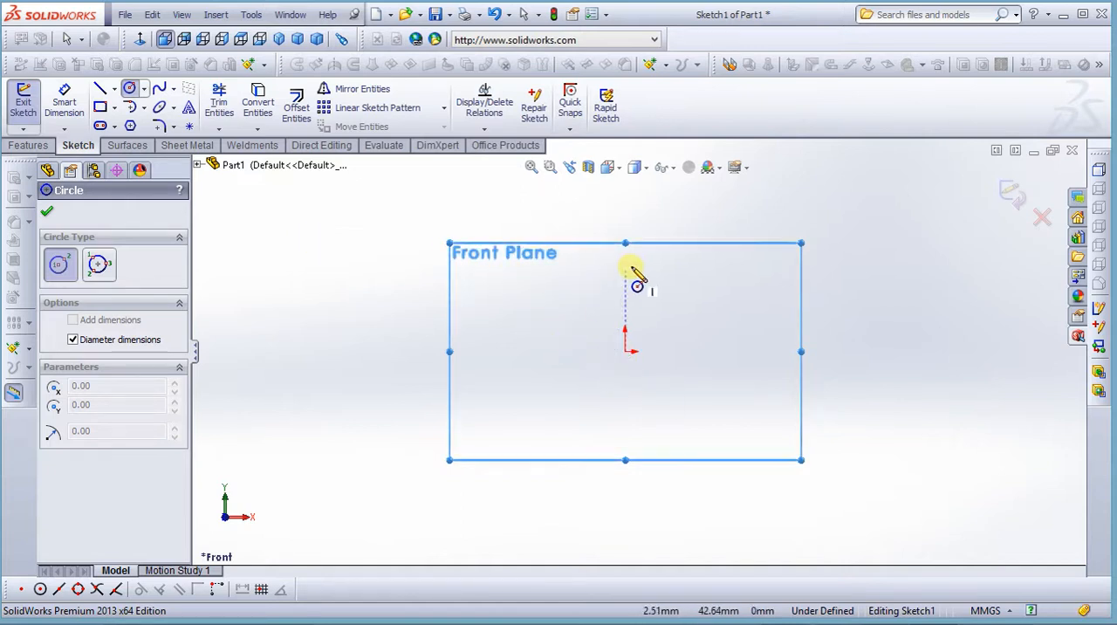
left_click(625, 352)
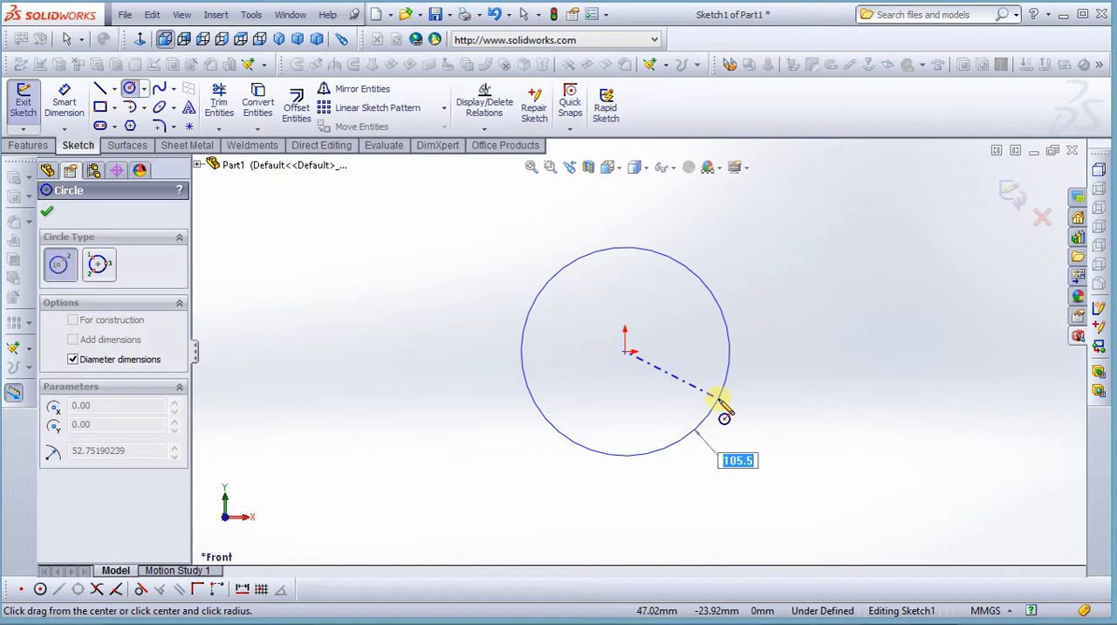
left_click(720, 399)
left_click(719, 399)
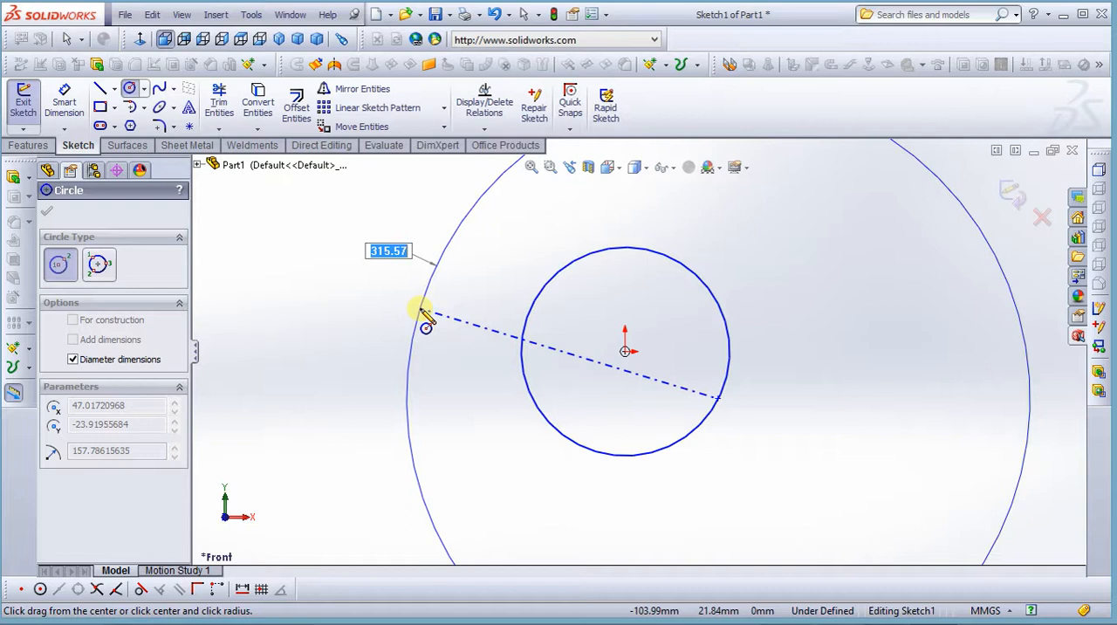
right_click(420, 309)
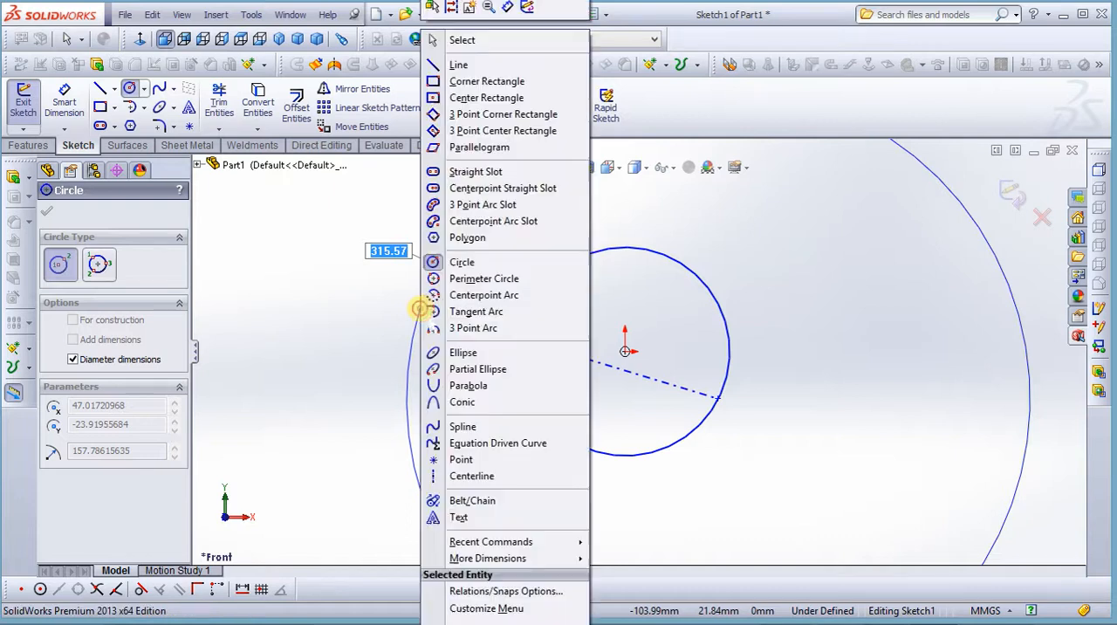
left_click(500, 38)
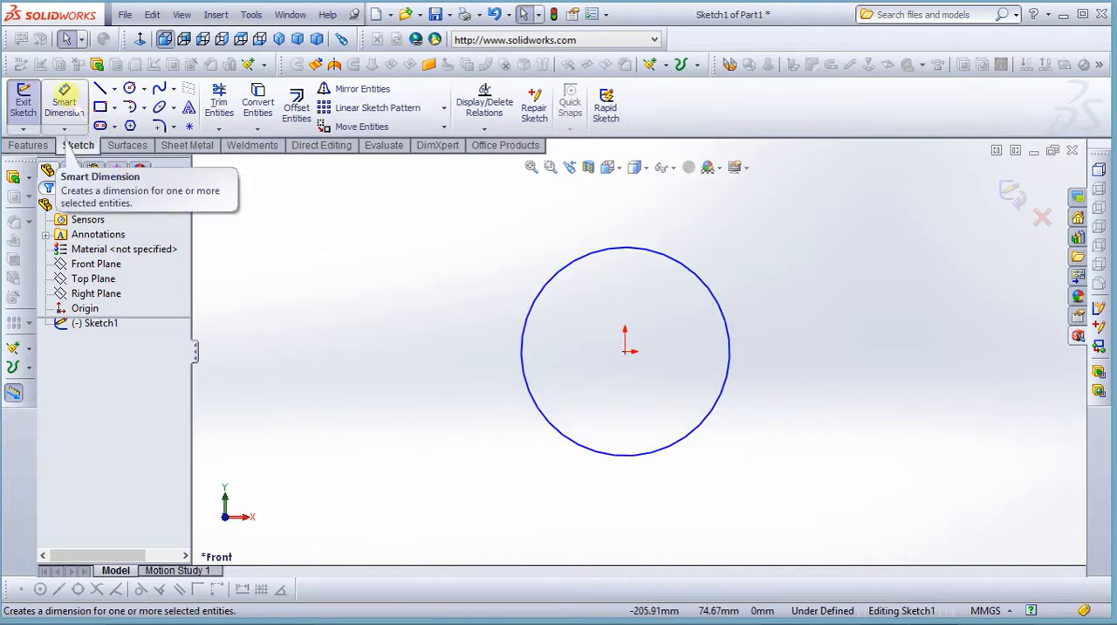
Dimension the circle's diameter to 100 mm, placing the dimension outside the circle
left_click(65, 131)
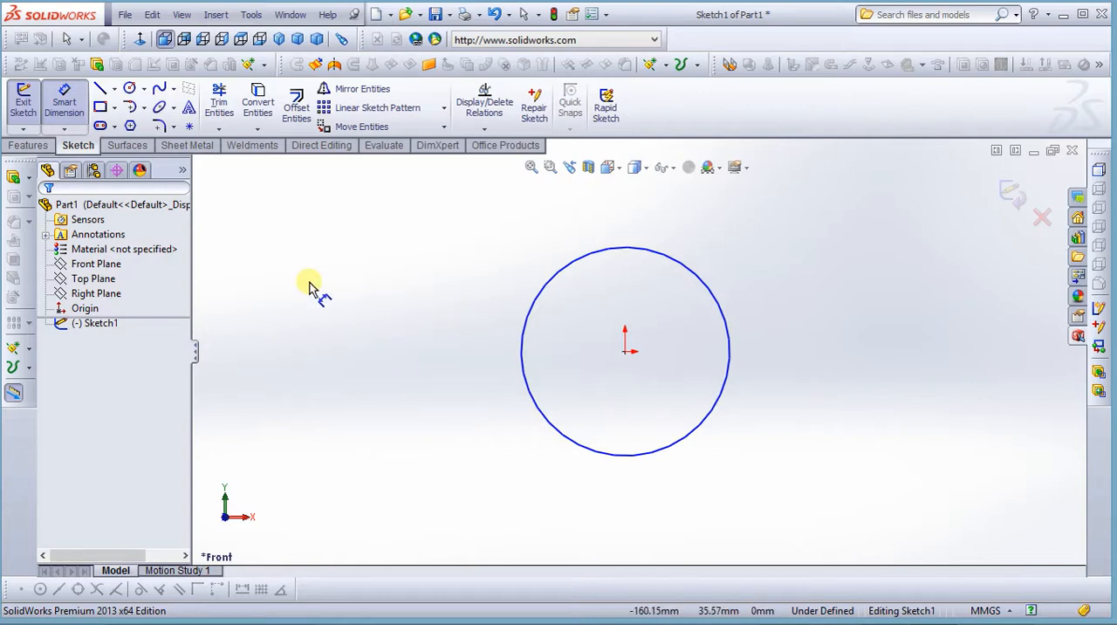
left_click(526, 325)
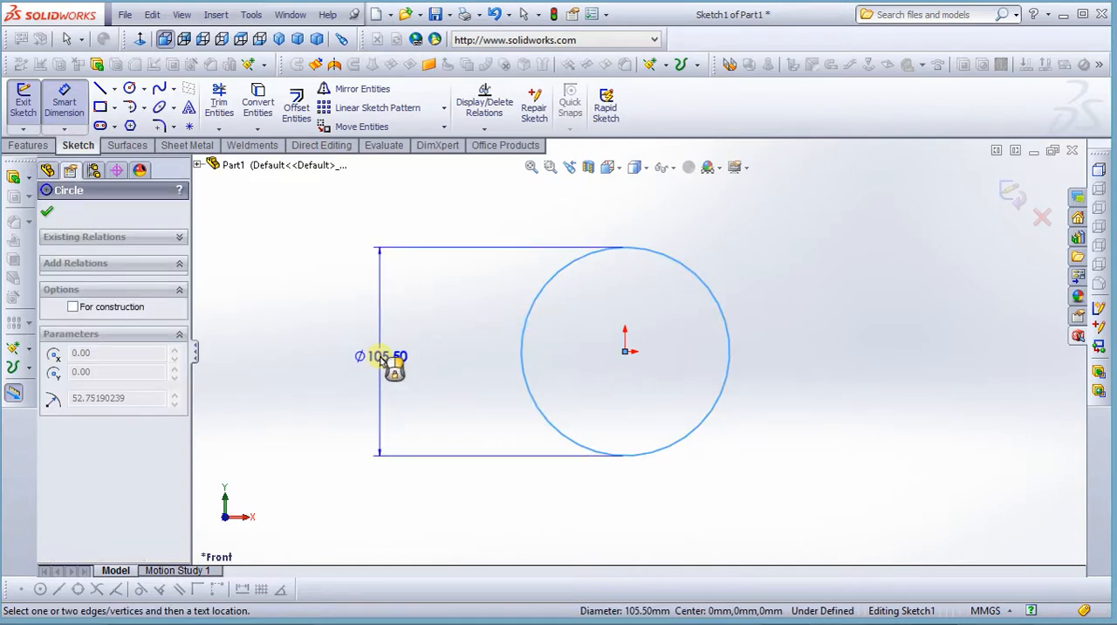
left_click(382, 356)
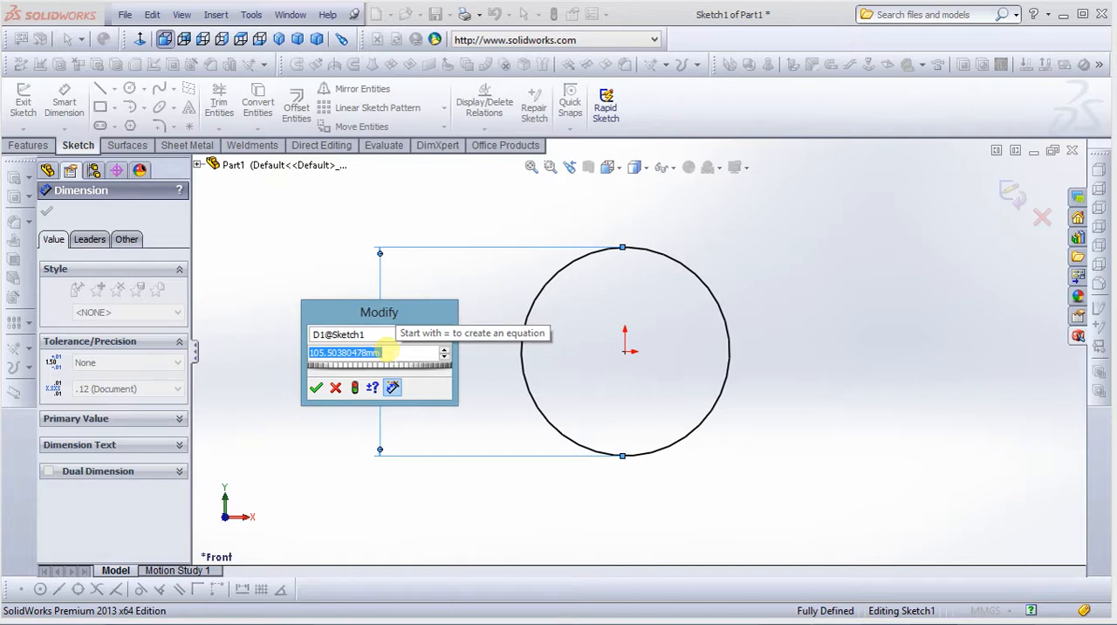
type("100")
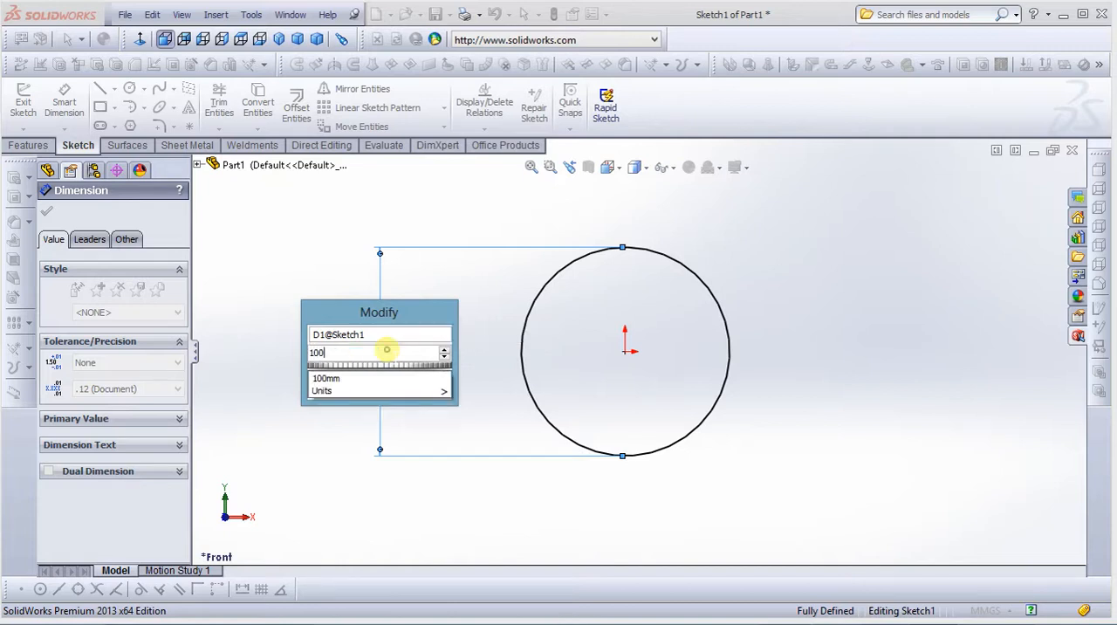
left_click(274, 457)
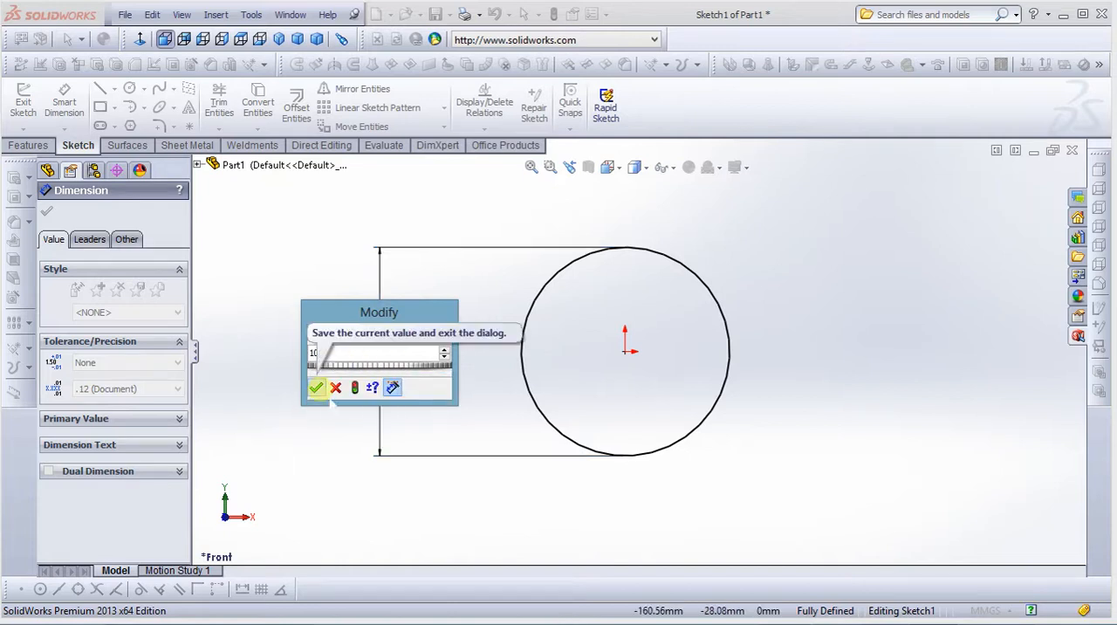
left_click(316, 387)
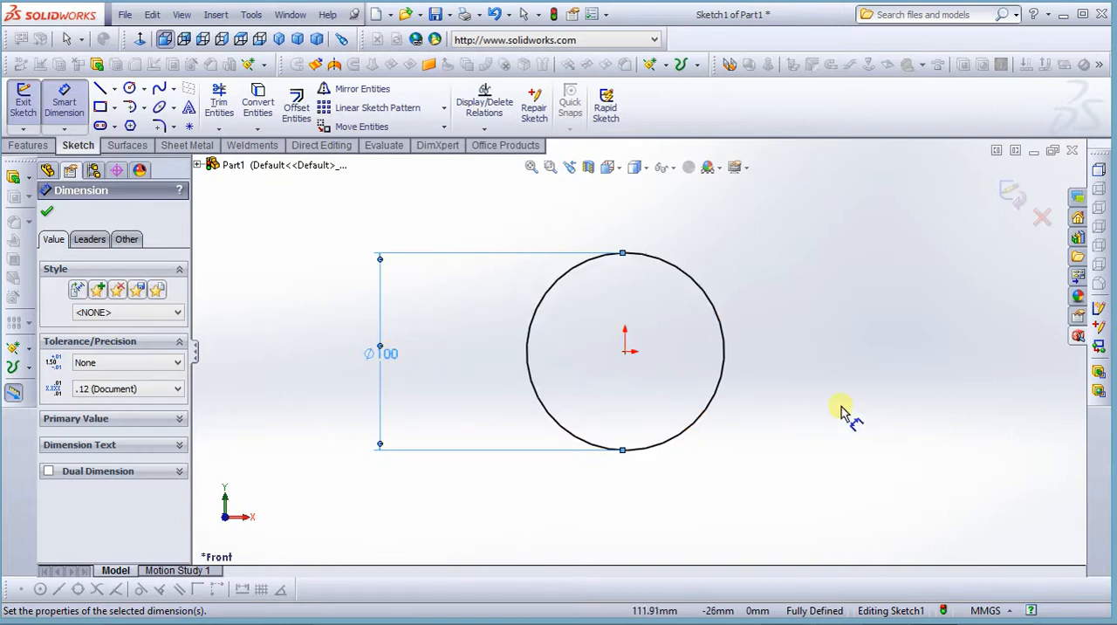
View the available document unit systems while keeping MMGS, and exit the Smart Dimension tool
left_click(995, 610)
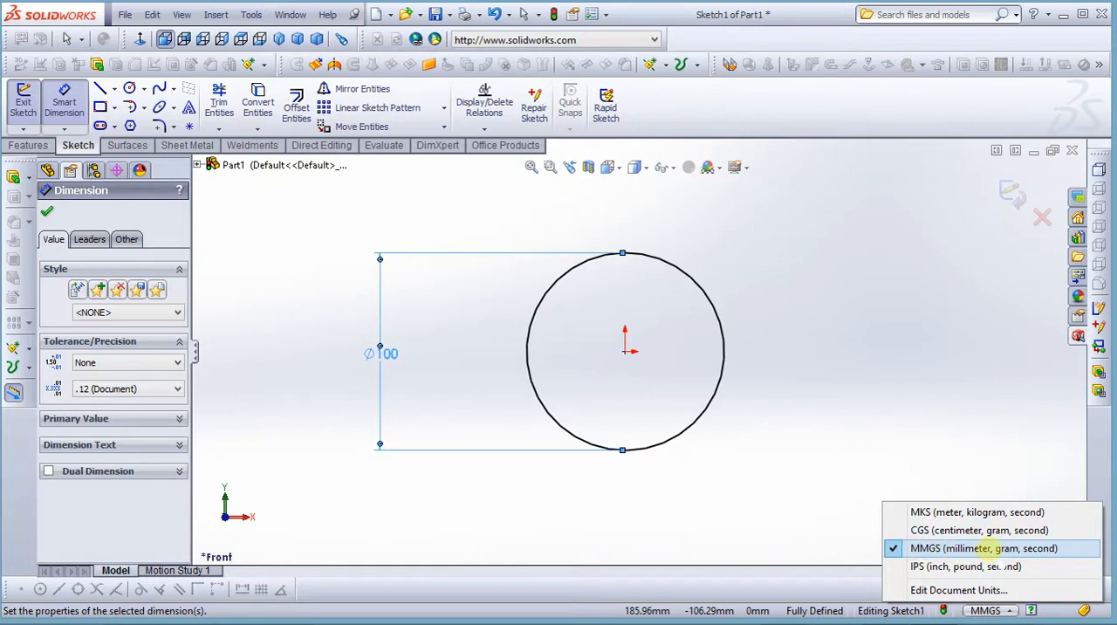
left_click(794, 509)
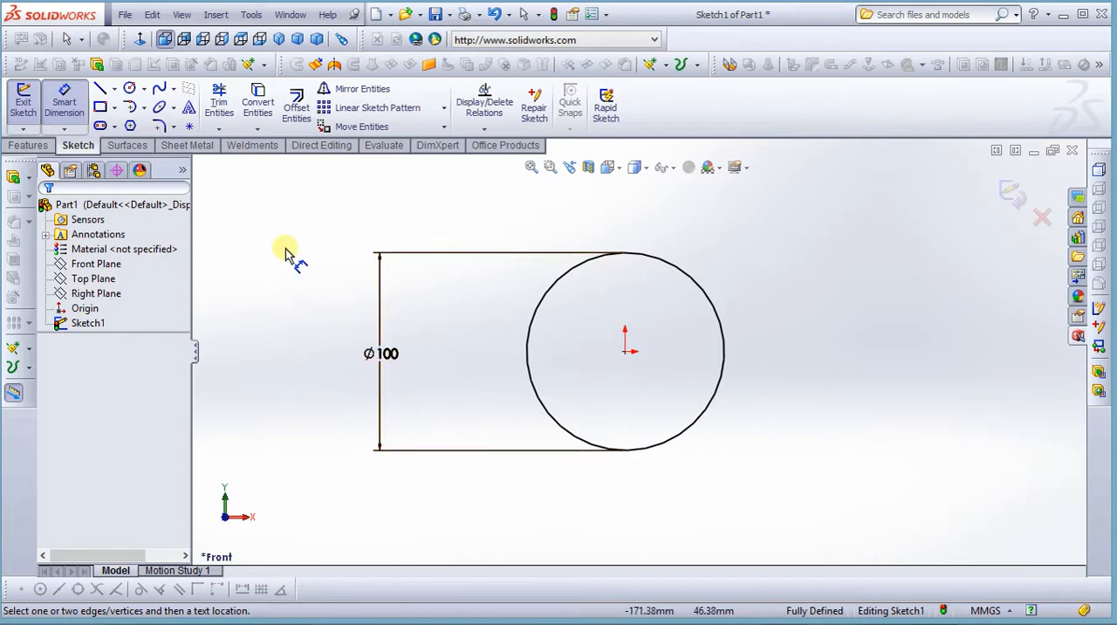
right_click(260, 197)
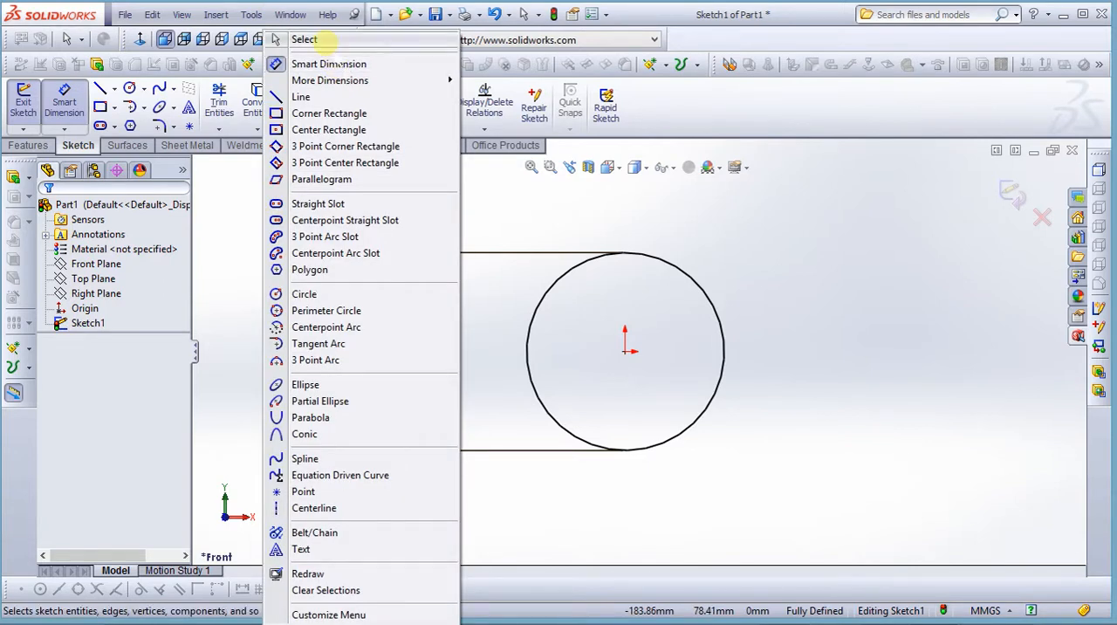
left_click(321, 44)
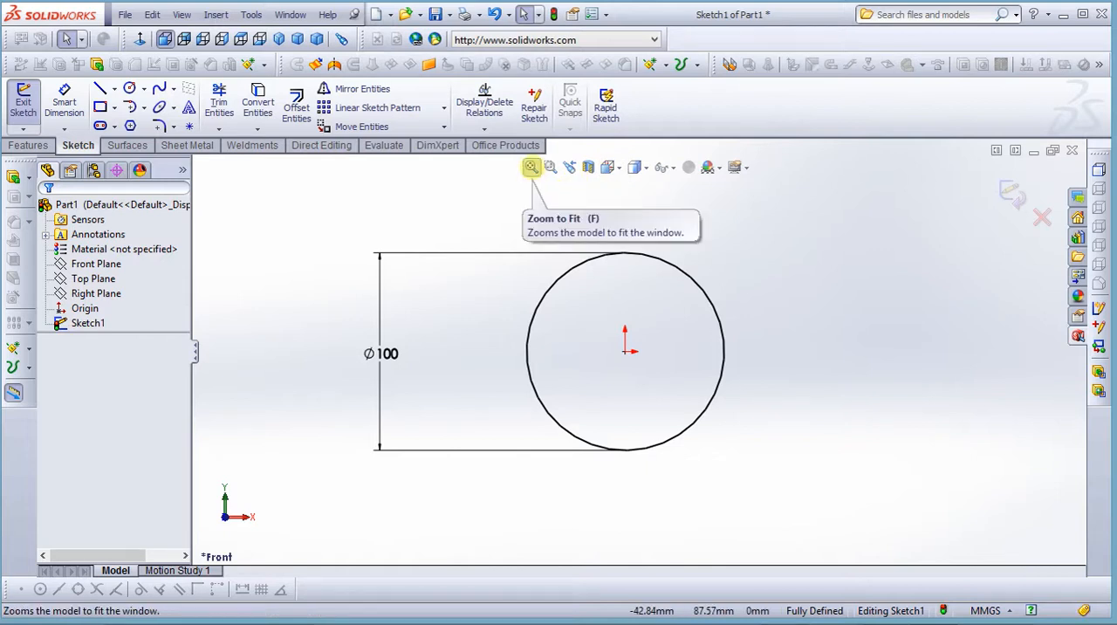
Examine the sketch with Zoom to Fit, Zoom to Area on the circle's edge, and Previous View, ending with the whole sketch in view
left_click(532, 167)
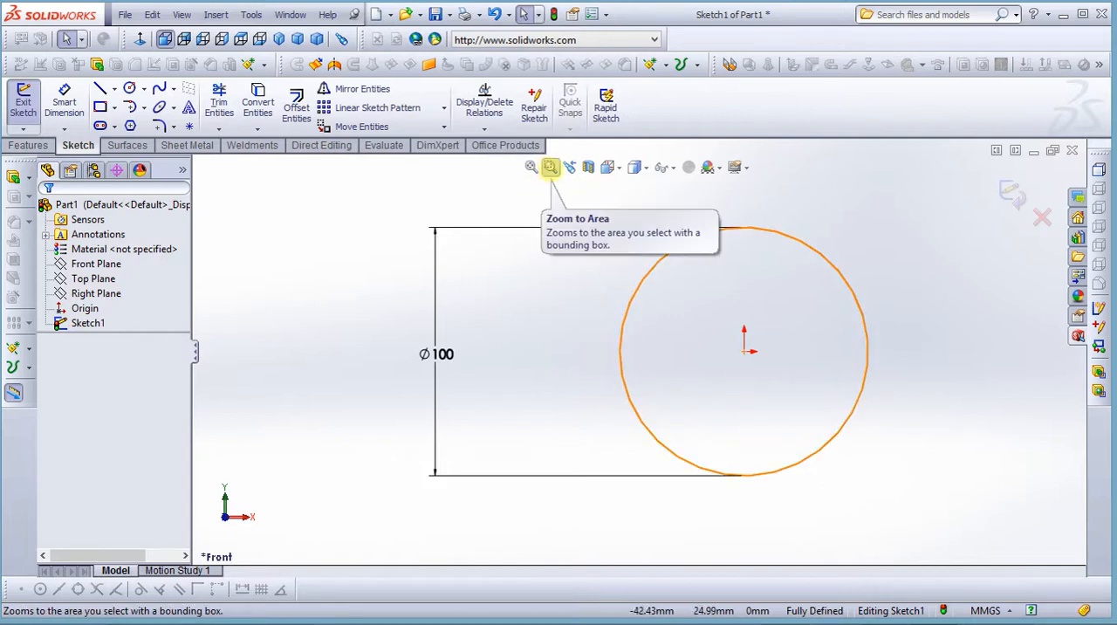
left_click(549, 166)
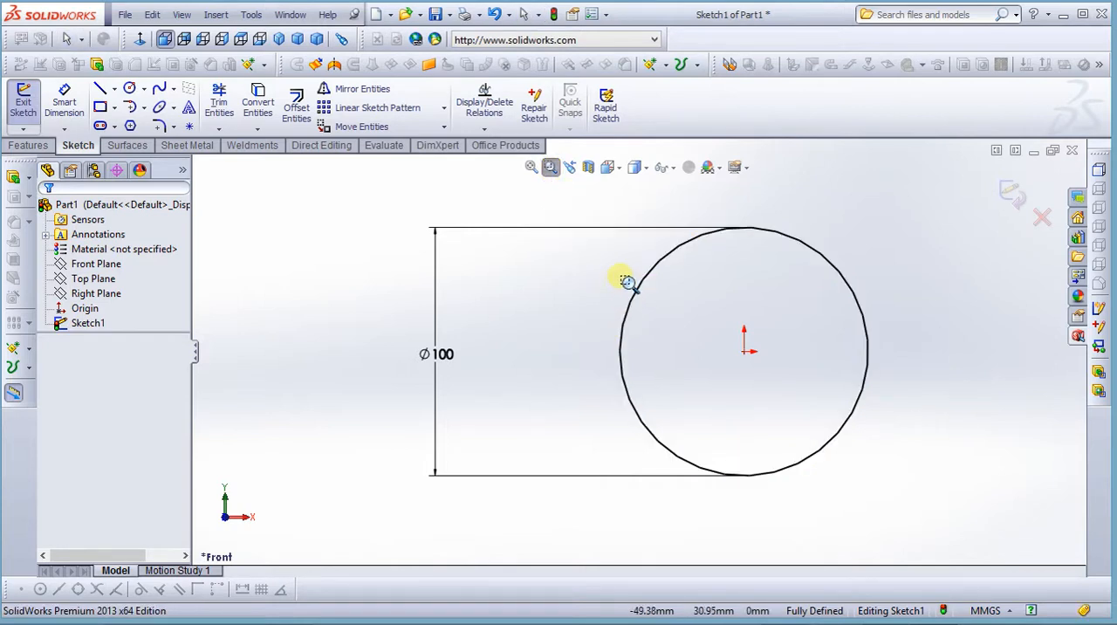
left_click_drag(619, 270, 677, 321)
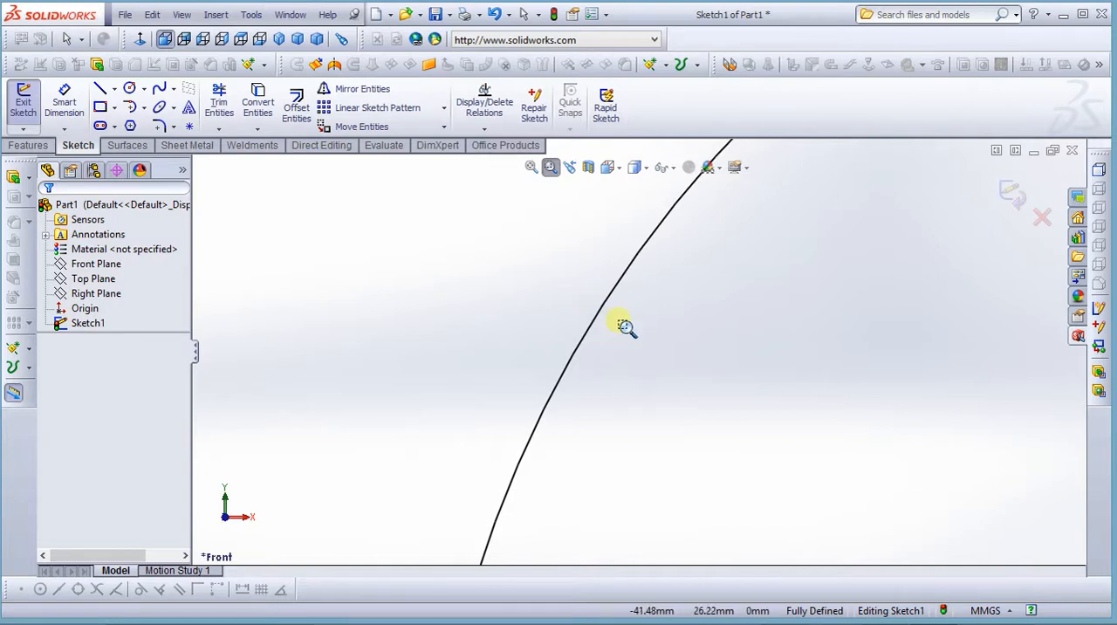
left_click(532, 167)
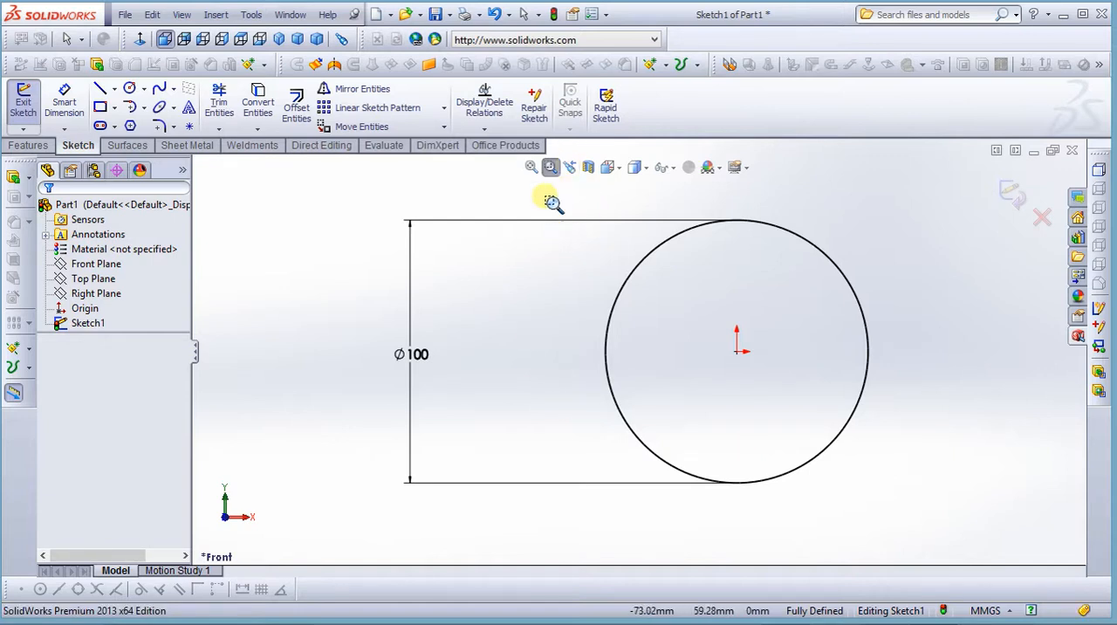
left_click(550, 167)
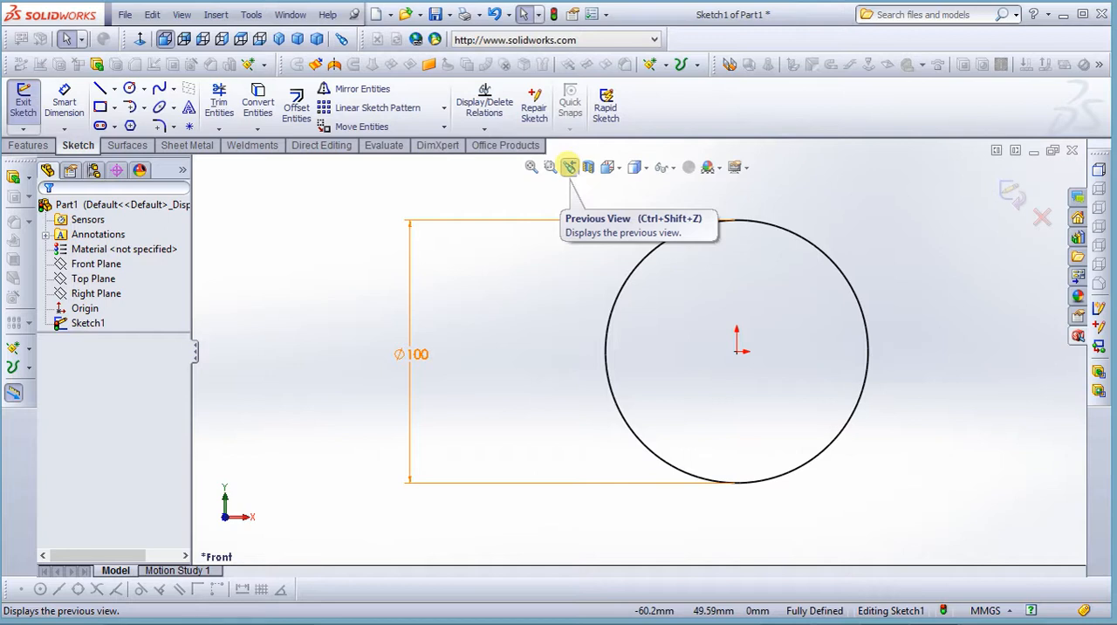
left_click(569, 166)
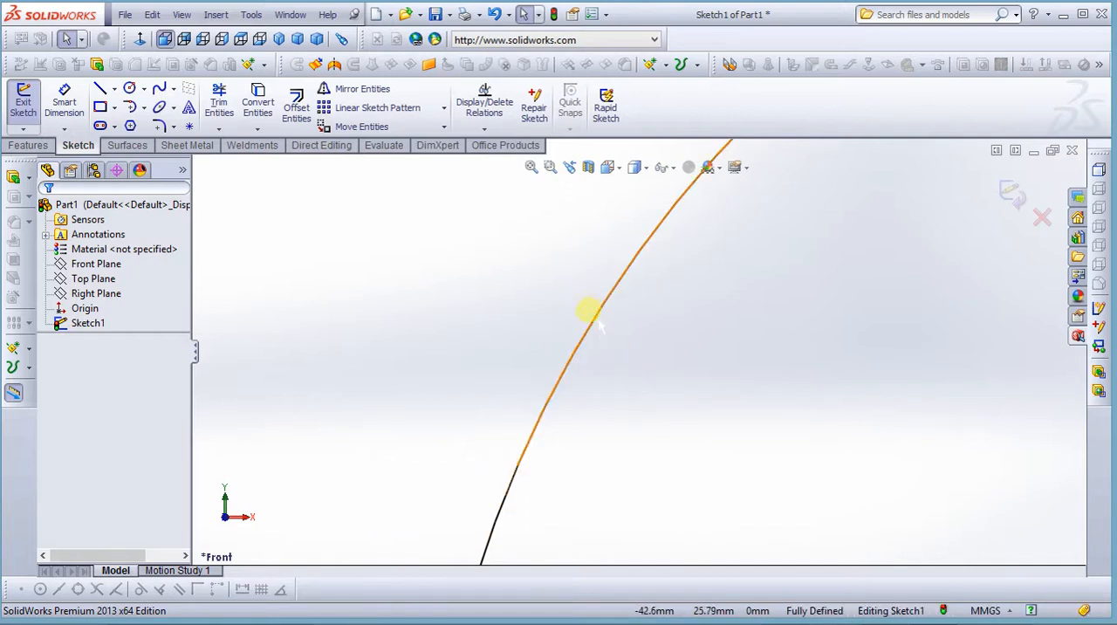
left_click(531, 166)
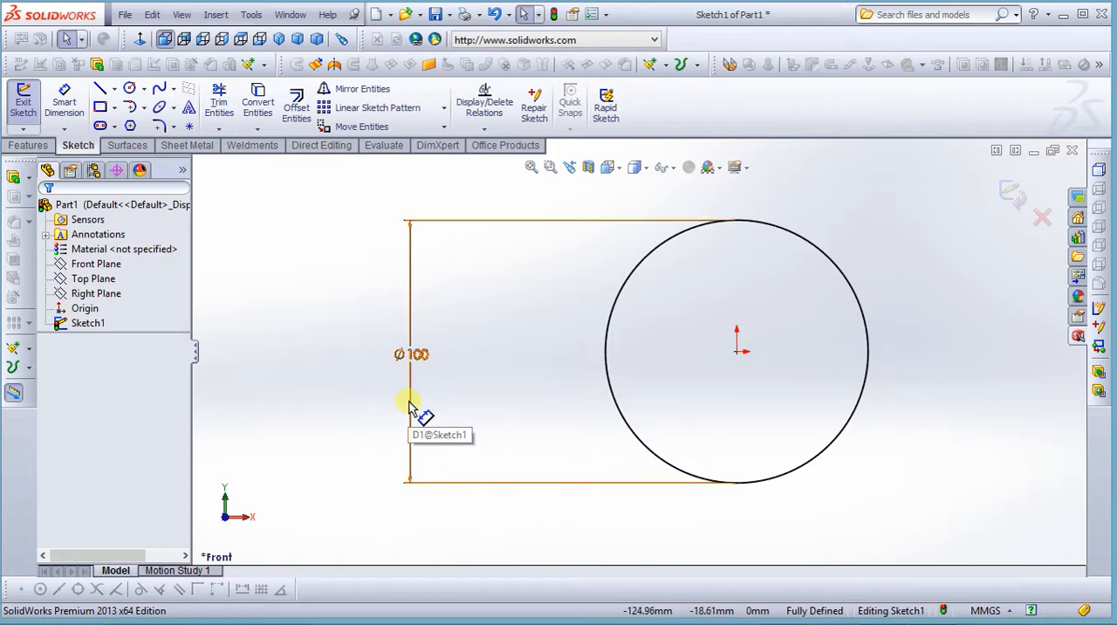
Extrude the circle from the sketch plane as a Blind boss with a depth of 100 mm
middle_click_drag(357, 406, 366, 351)
mouse_move(377, 350)
middle_mouse_down()
mouse_move(366, 319)
mouse_move(377, 290)
middle_mouse_up()
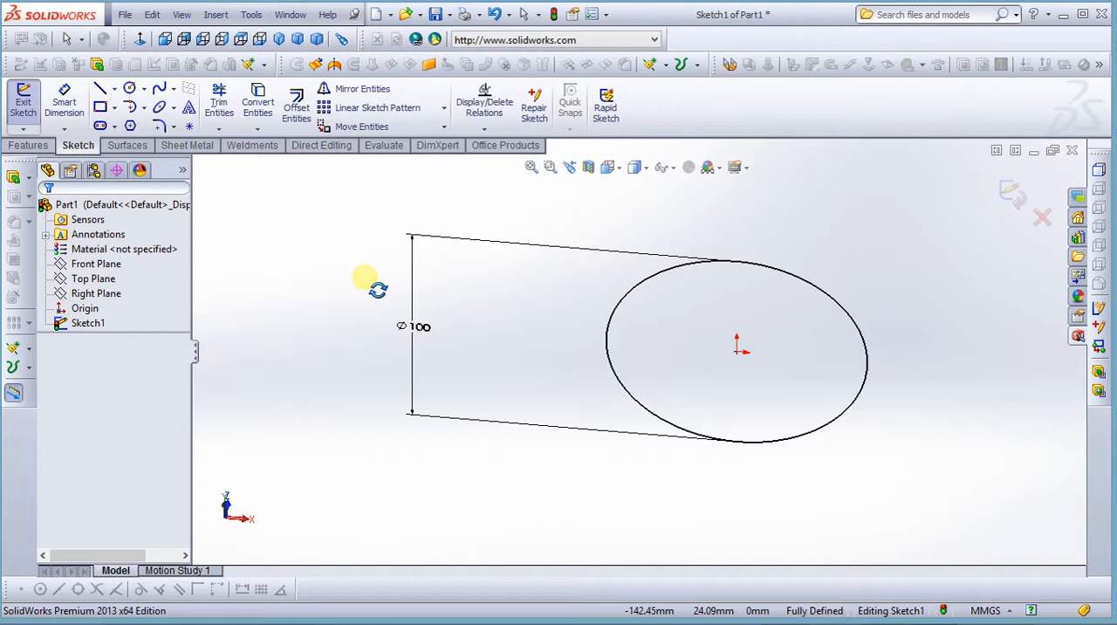
mouse_move(378, 290)
middle_mouse_down()
mouse_move(387, 346)
mouse_move(382, 319)
mouse_move(377, 385)
mouse_move(374, 322)
middle_mouse_up()
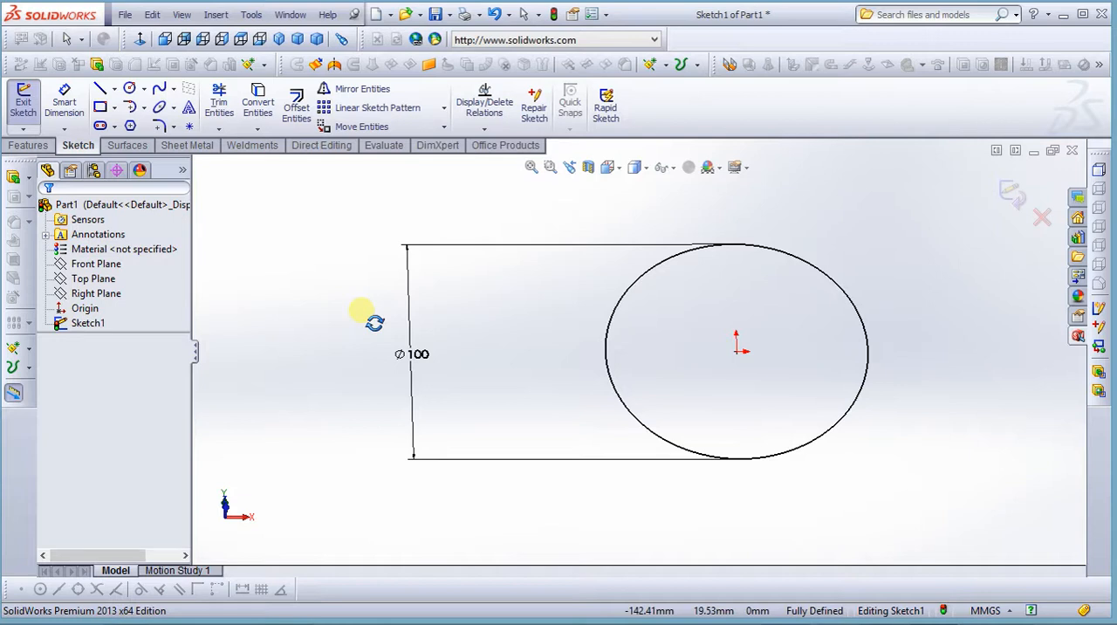
mouse_move(374, 322)
middle_mouse_down()
mouse_move(374, 272)
mouse_move(366, 381)
mouse_move(440, 323)
mouse_move(404, 347)
mouse_move(386, 316)
mouse_move(383, 250)
mouse_move(443, 260)
mouse_move(386, 237)
mouse_move(361, 242)
middle_mouse_up()
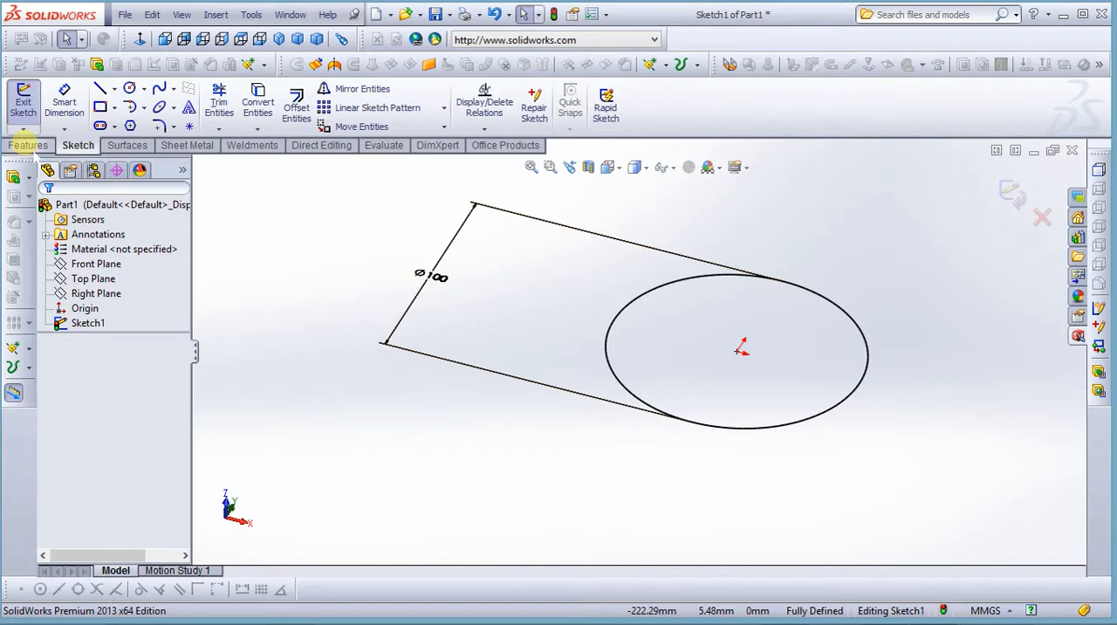
left_click(28, 145)
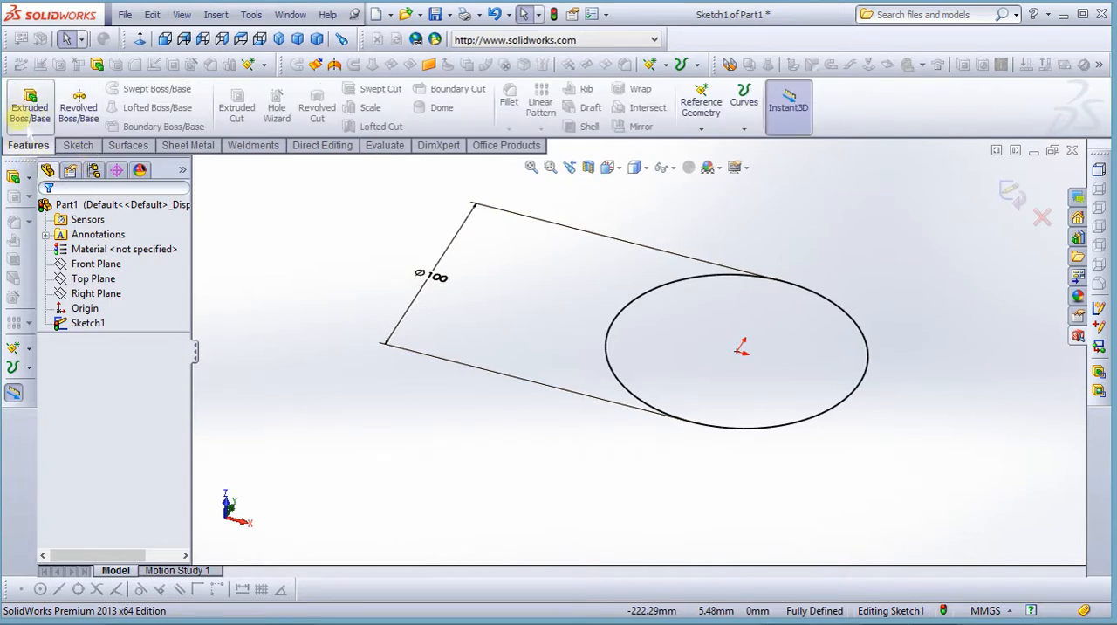
left_click(38, 120)
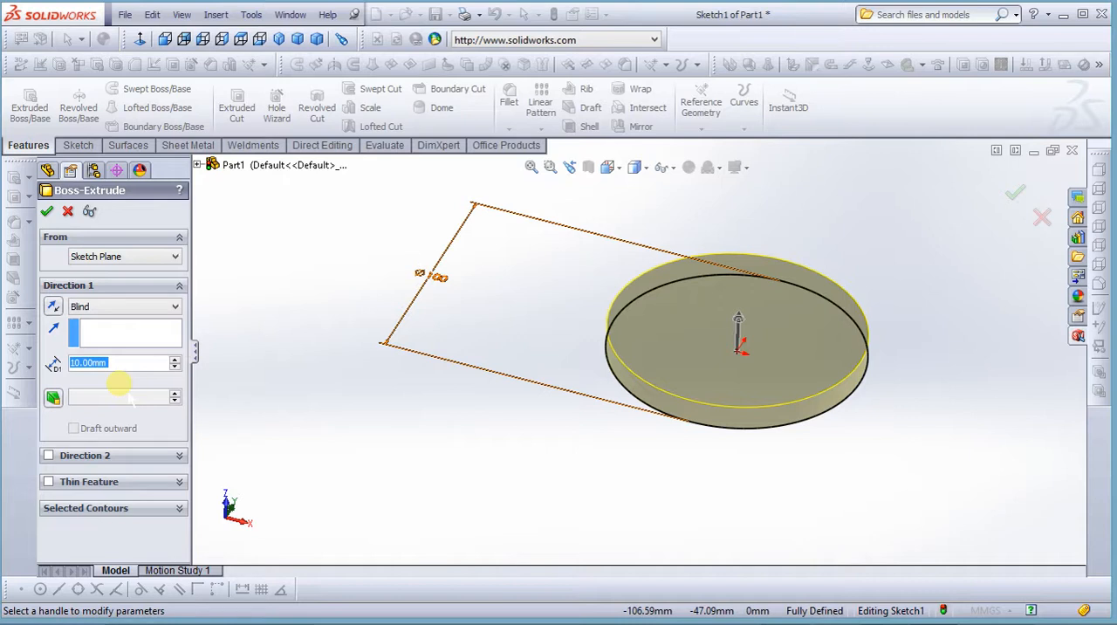
type("100")
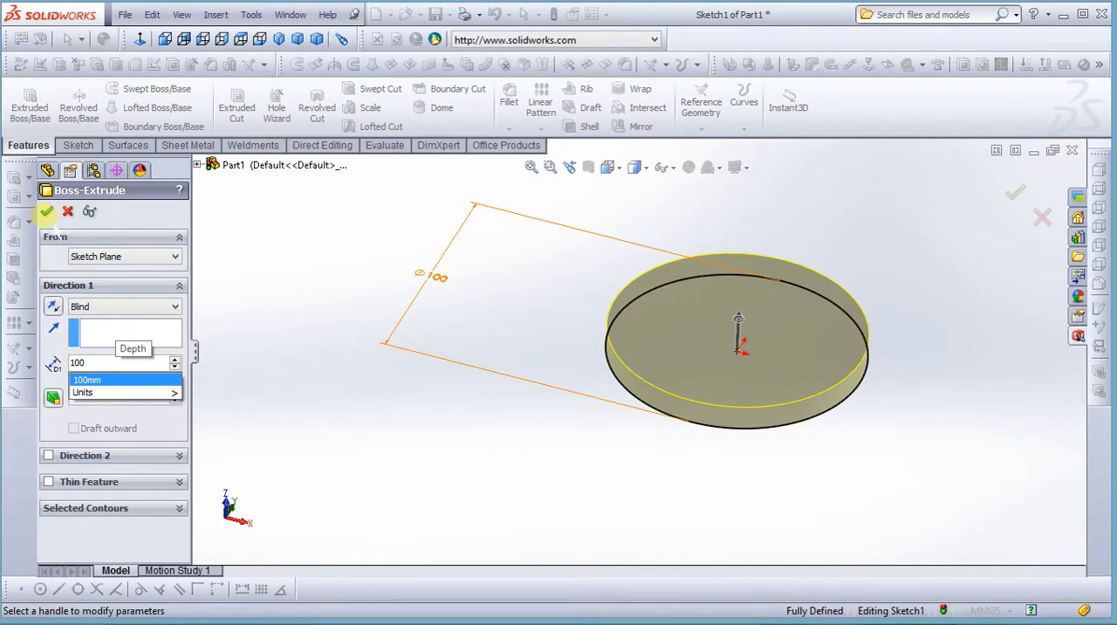
key("Return")
left_click(47, 211)
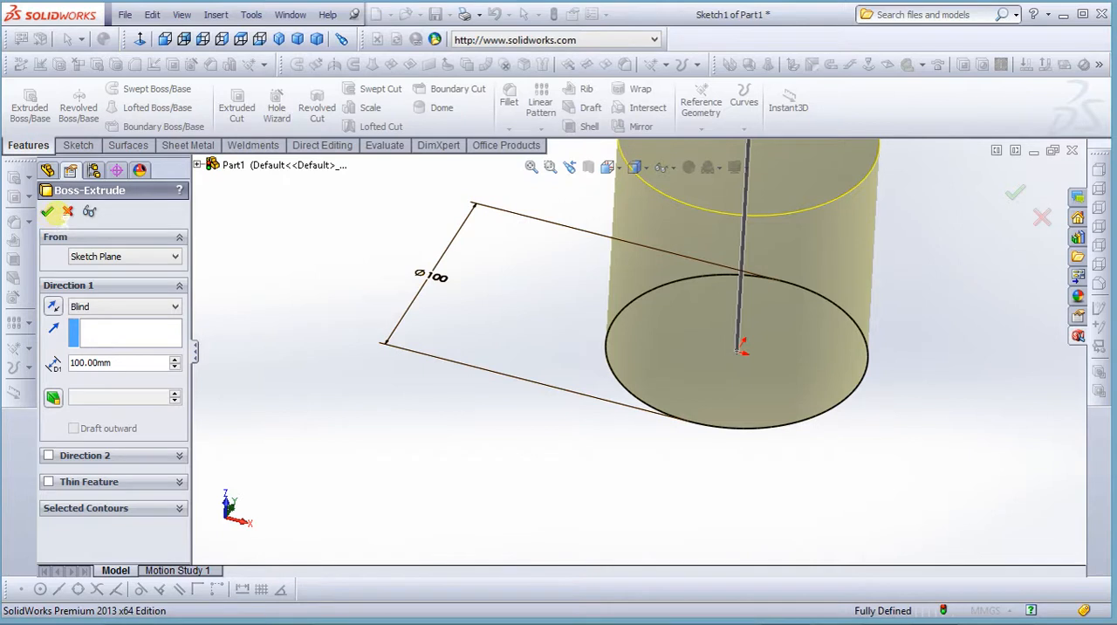
Examine the extruded cylinder, and expand its feature in the feature tree to view the underlying sketch before collapsing it
scroll(307, 303, "up", 3)
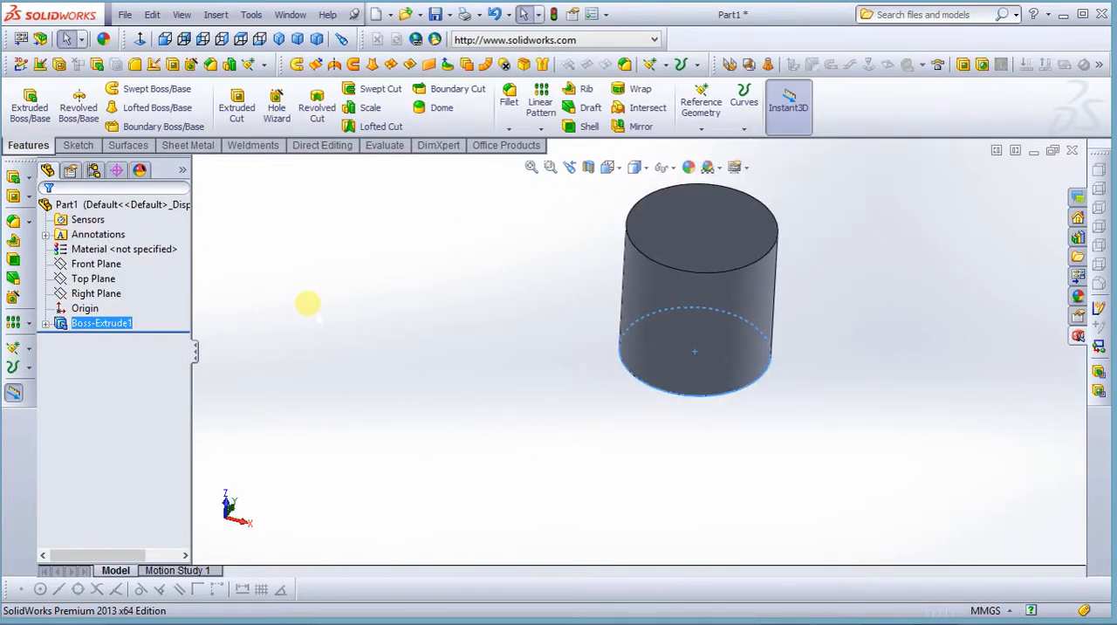
scroll(411, 274, "up", 1)
middle_click_drag(518, 310, 522, 283)
left_click(497, 369)
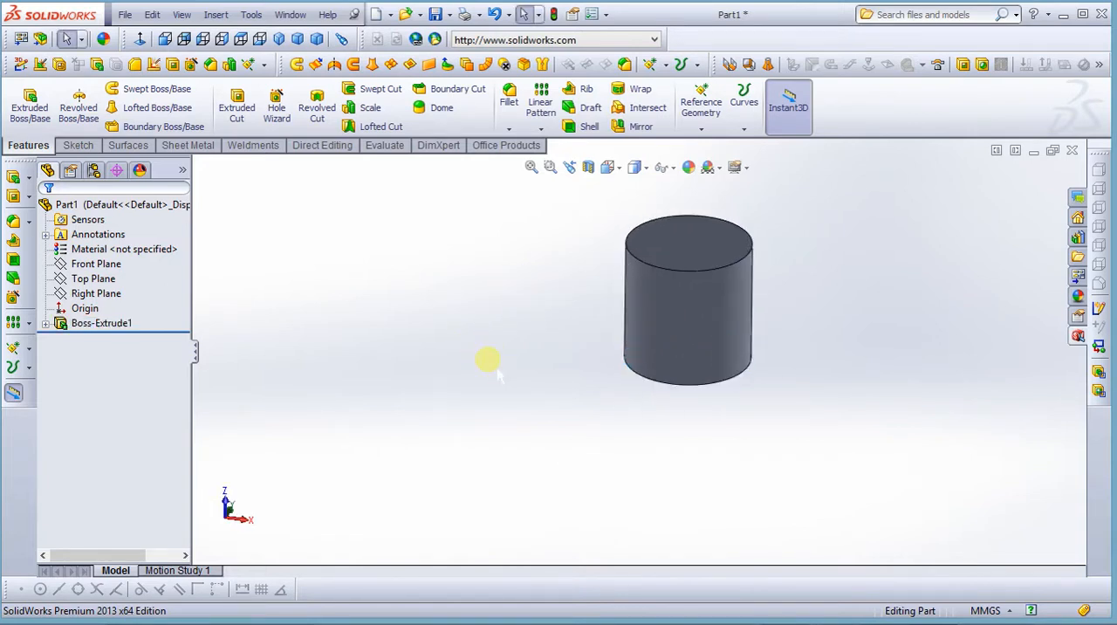
middle_click_drag(481, 364, 449, 349)
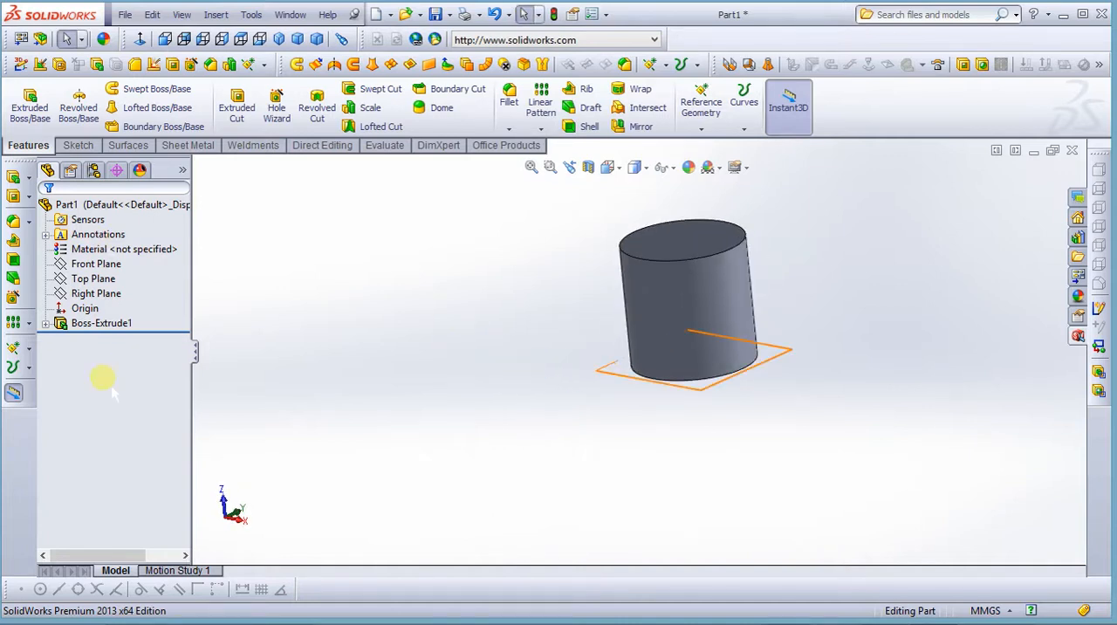
left_click(104, 251)
left_click(103, 364)
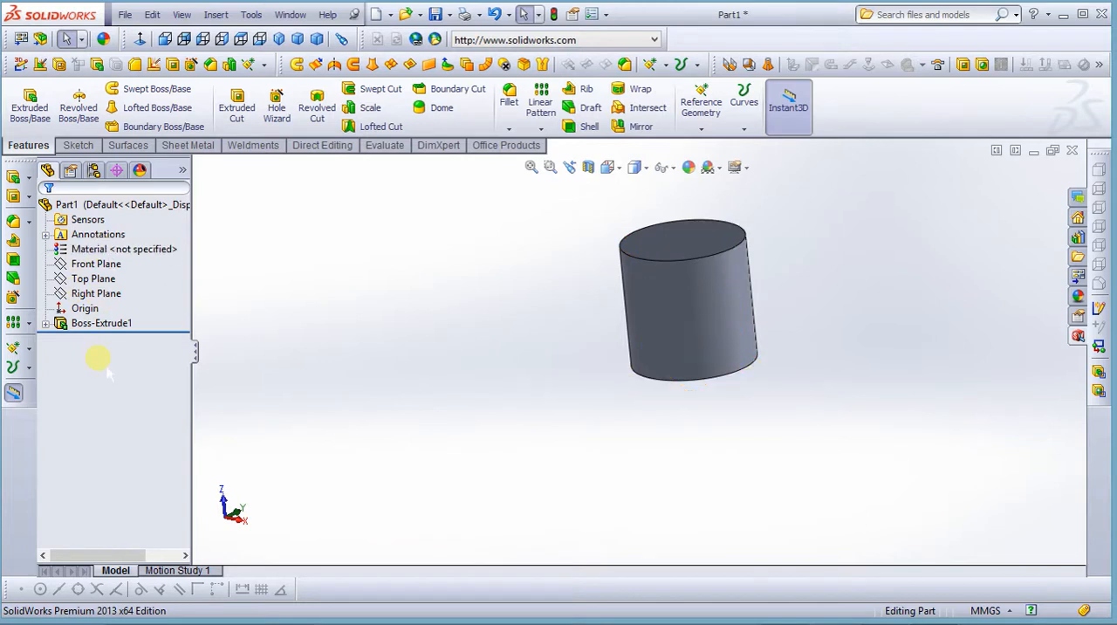
left_click(96, 325)
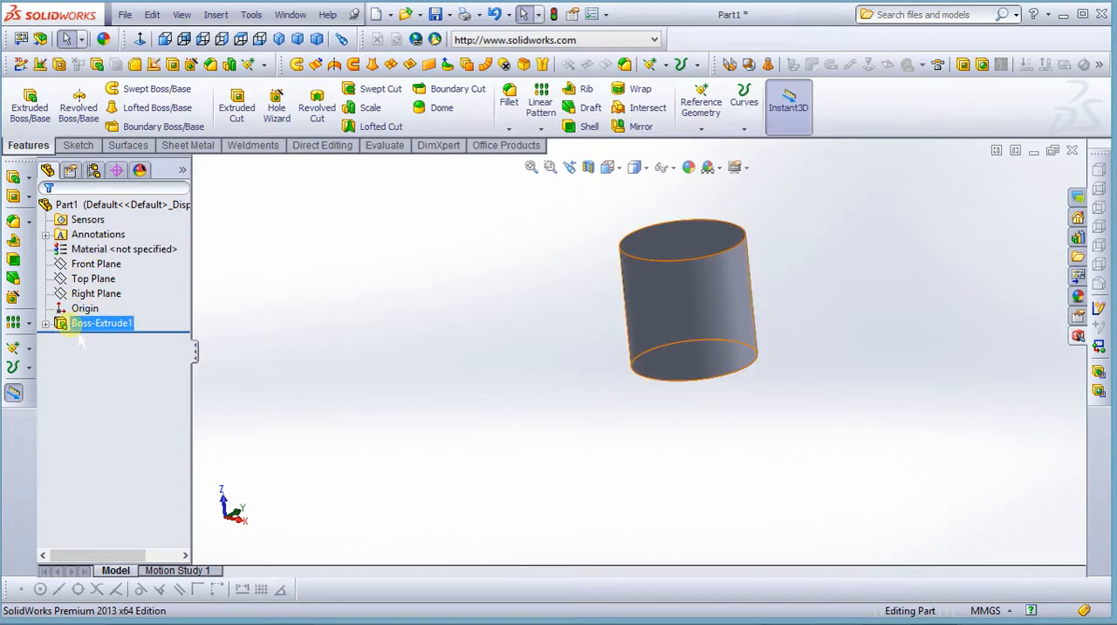
left_click(365, 313)
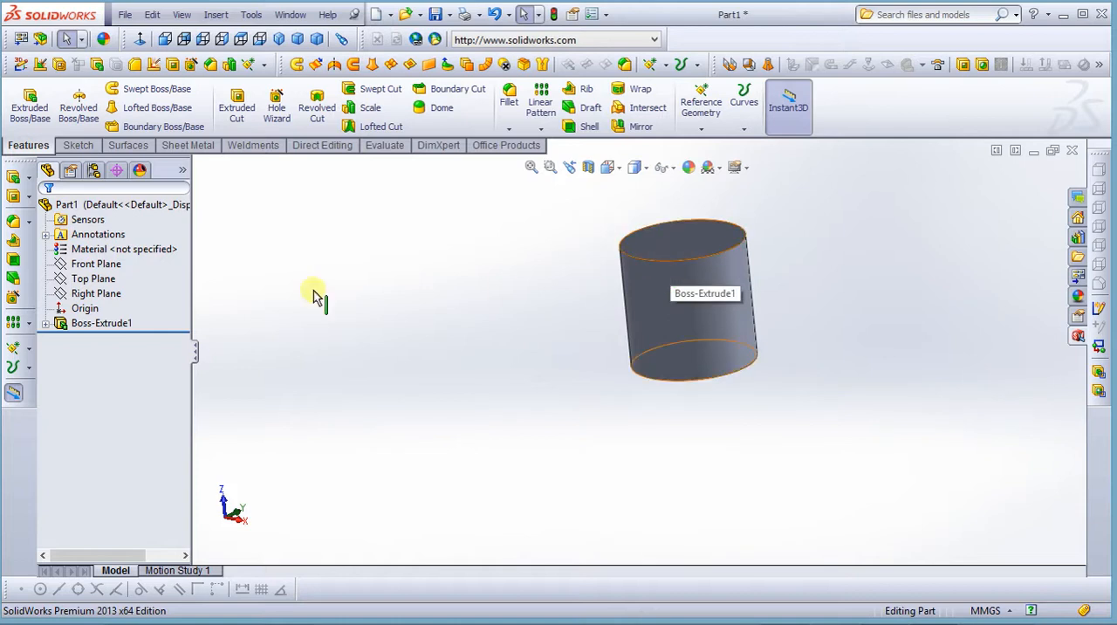
left_click(96, 326)
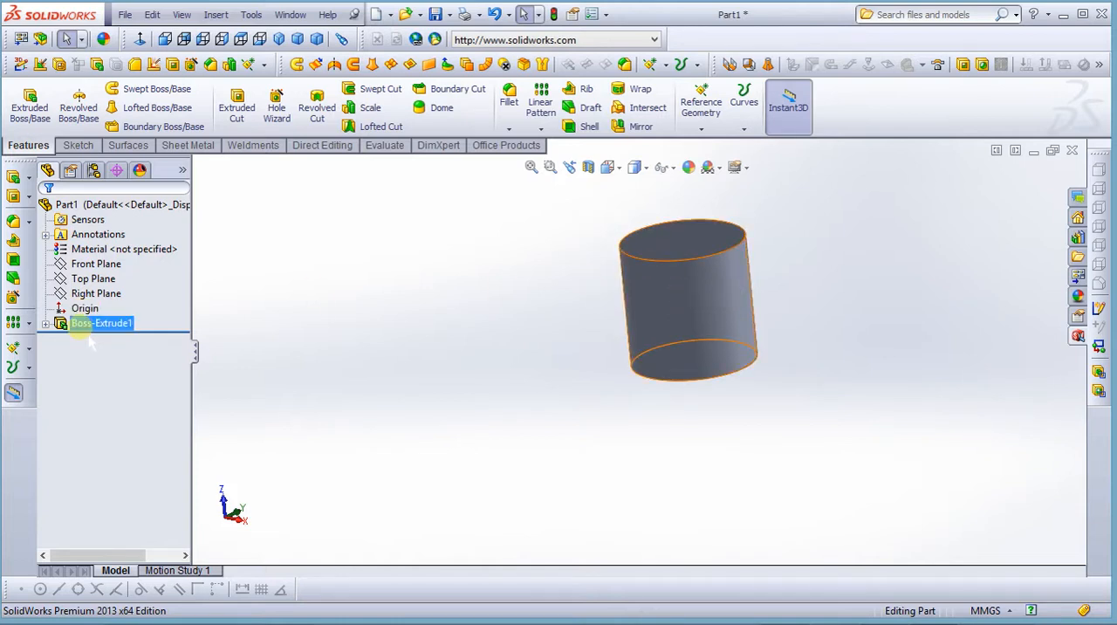
left_click(46, 323)
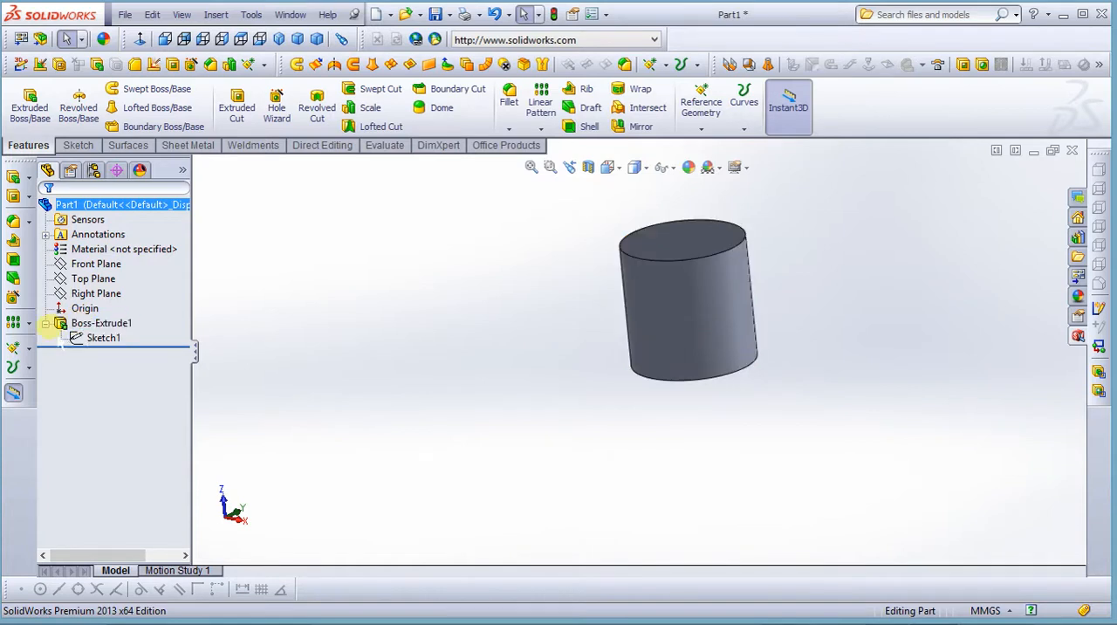
left_click(45, 322)
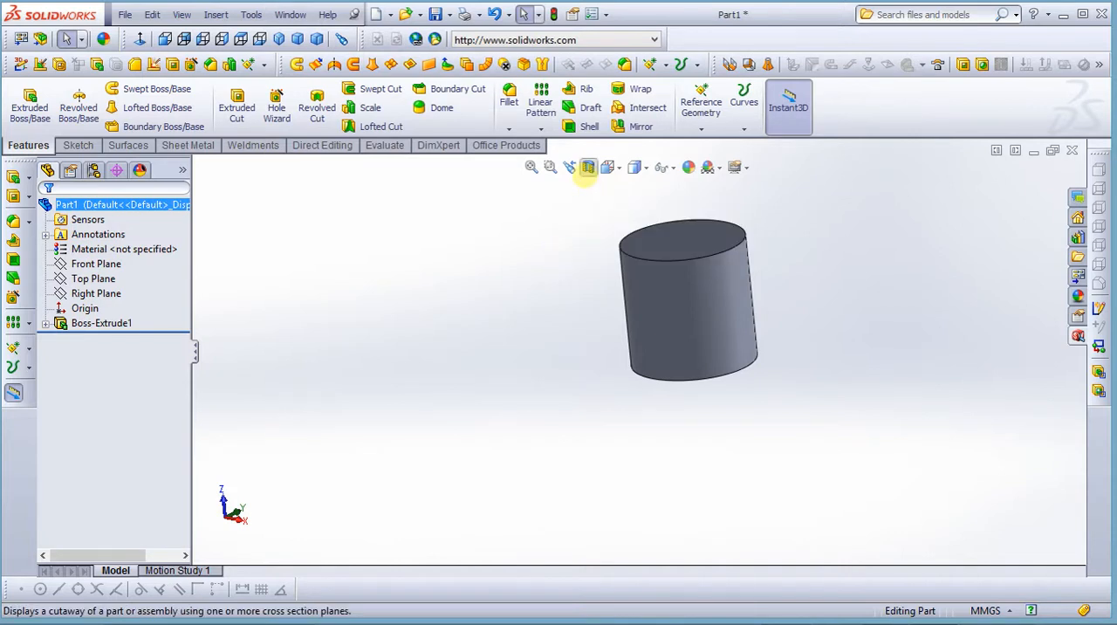
middle_click_drag(678, 317, 671, 456)
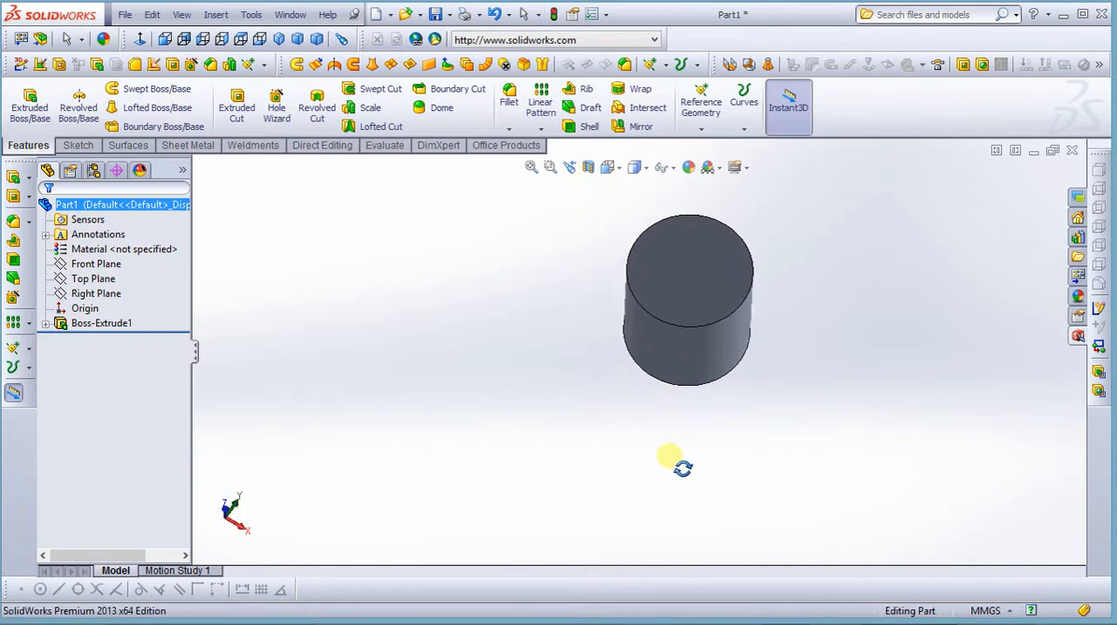
scroll(671, 327, "up", 1)
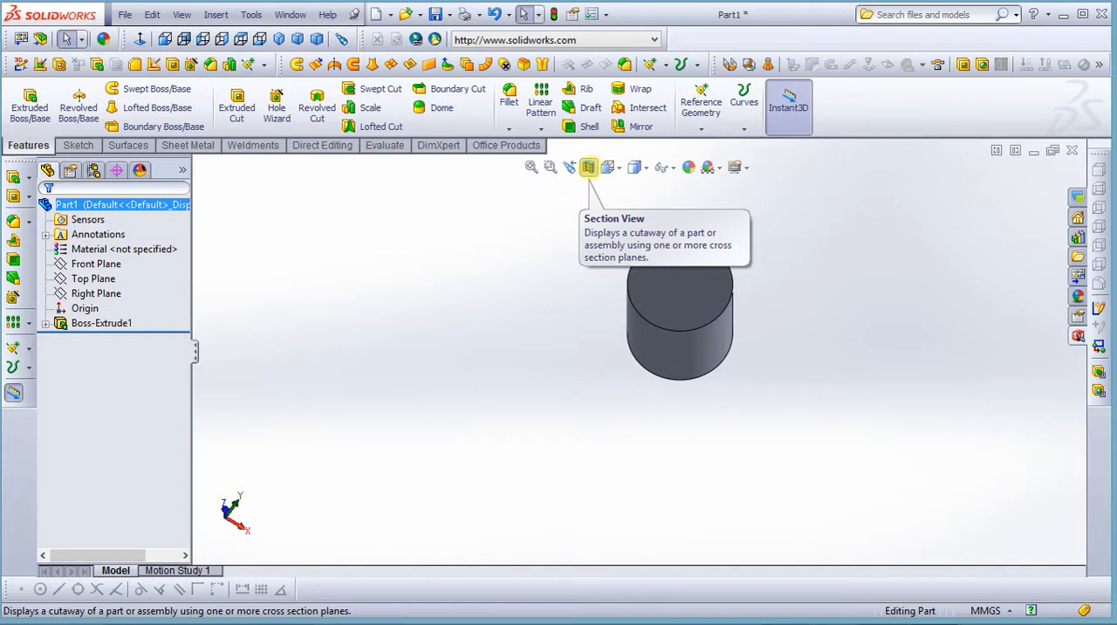
Create a section view of the cylinder through the Right Plane with zero offset
left_click(588, 165)
mouse_move(585, 334)
middle_mouse_down()
mouse_move(599, 260)
mouse_move(640, 257)
mouse_move(596, 271)
mouse_move(627, 228)
mouse_move(593, 219)
mouse_move(579, 227)
mouse_move(578, 249)
mouse_move(556, 245)
mouse_move(549, 224)
mouse_move(584, 227)
mouse_move(558, 213)
middle_mouse_up()
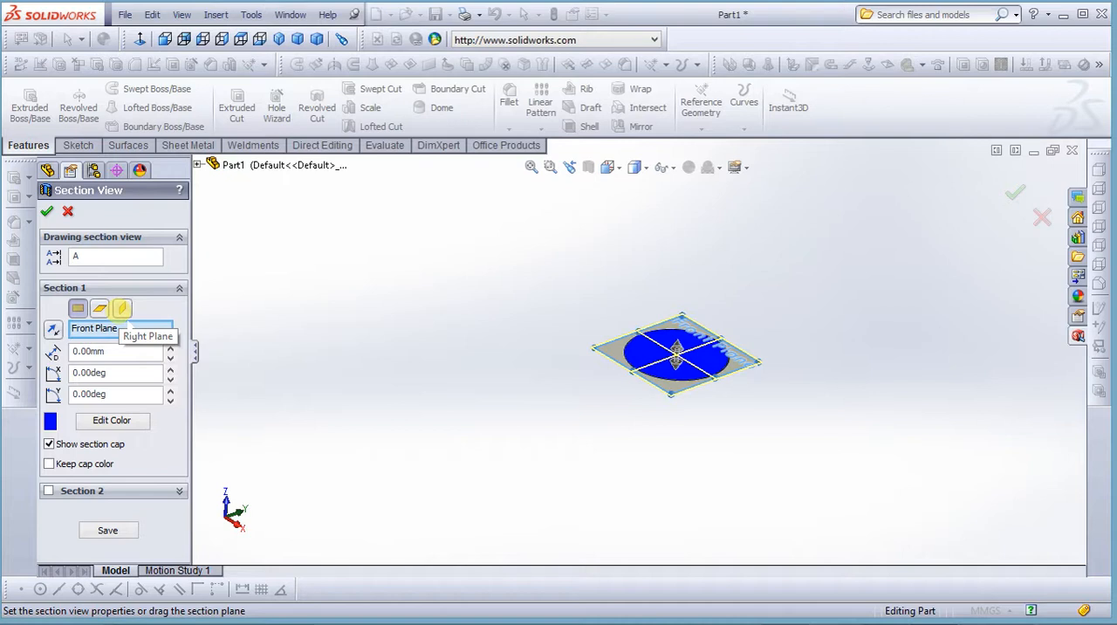
left_click(127, 314)
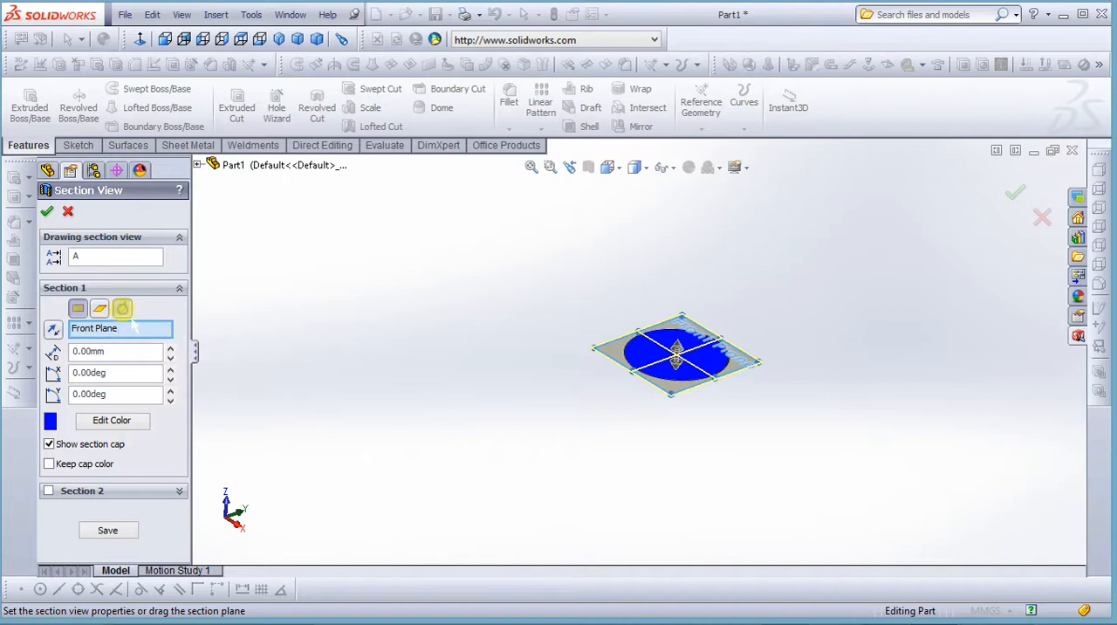
middle_click_drag(602, 364, 528, 360)
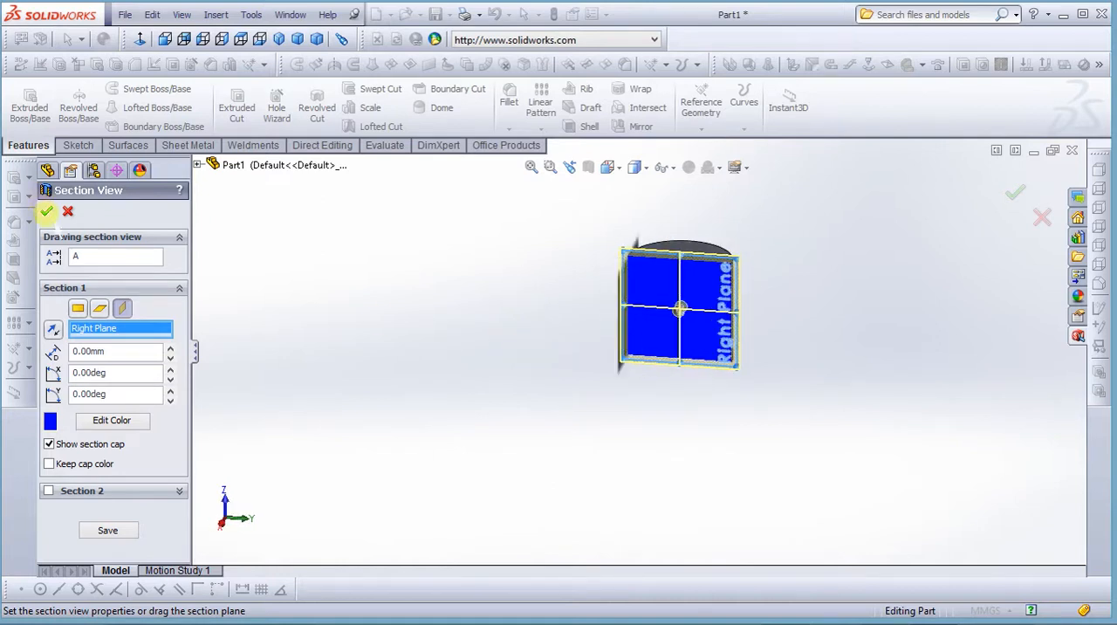
left_click(47, 211)
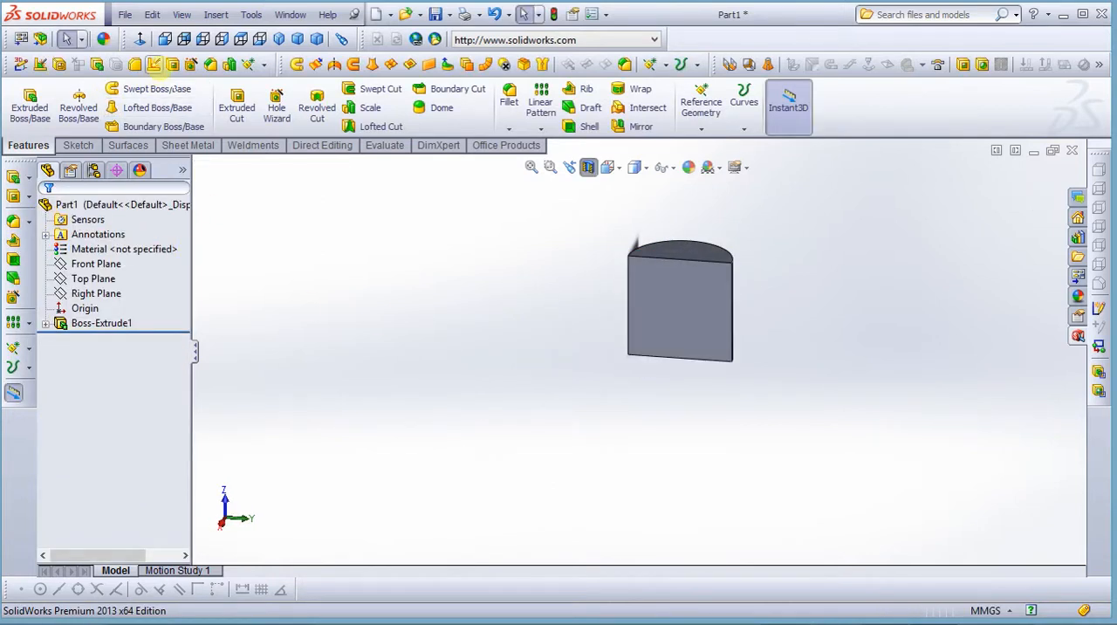
Examine the cut face straight on and at an angle, turn off the section view, and fit the whole cylinder in view
left_click(140, 38)
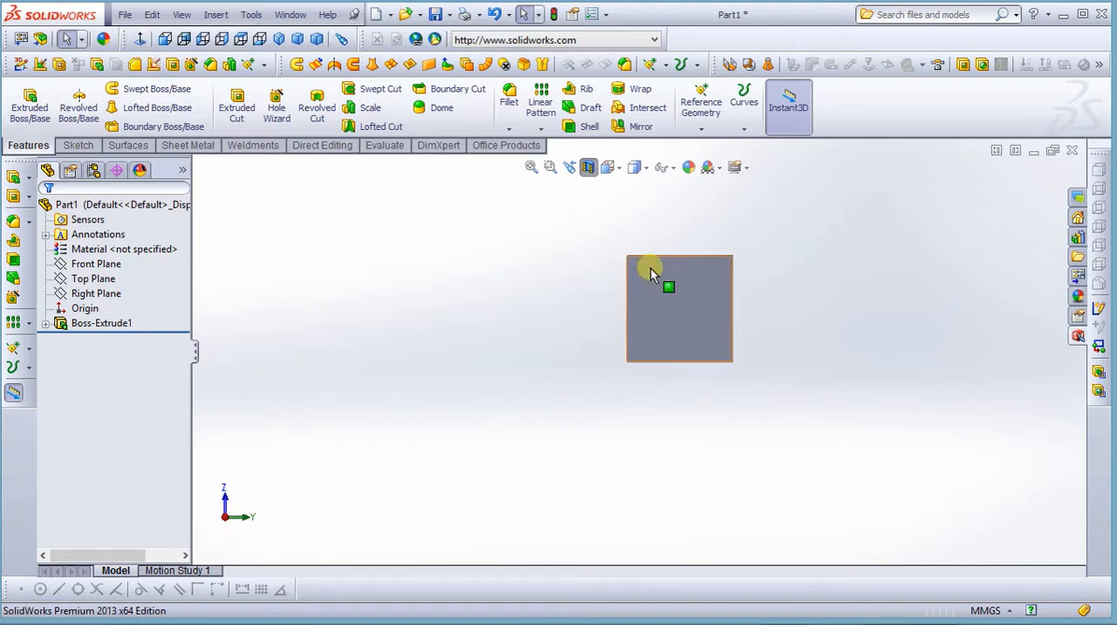
scroll(650, 268, "down", 4)
middle_click_drag(630, 354, 664, 459)
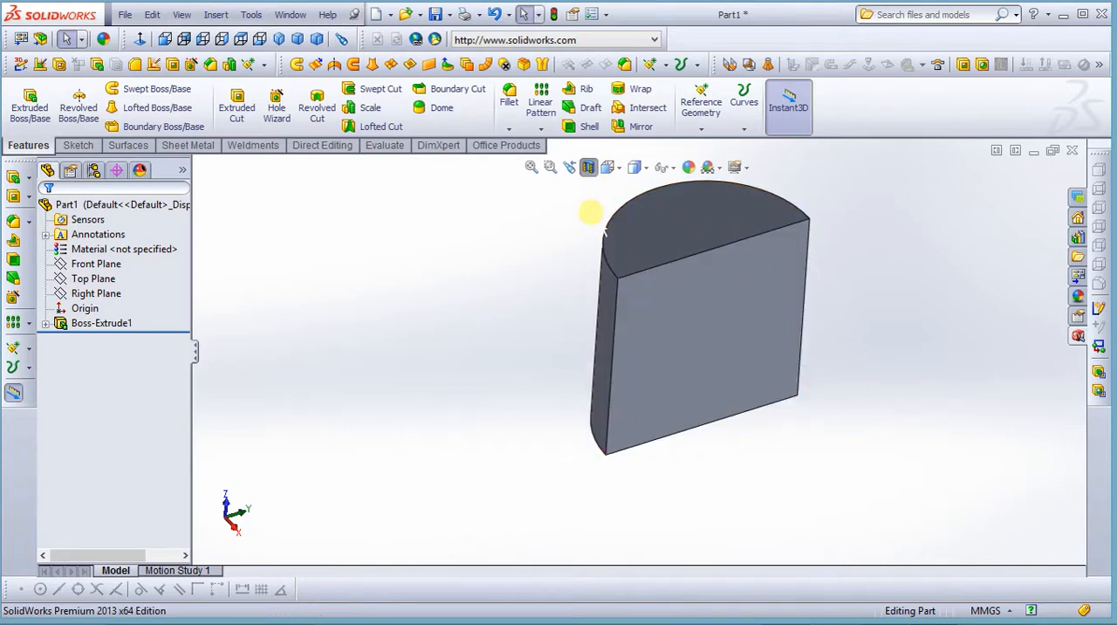
left_click(588, 167)
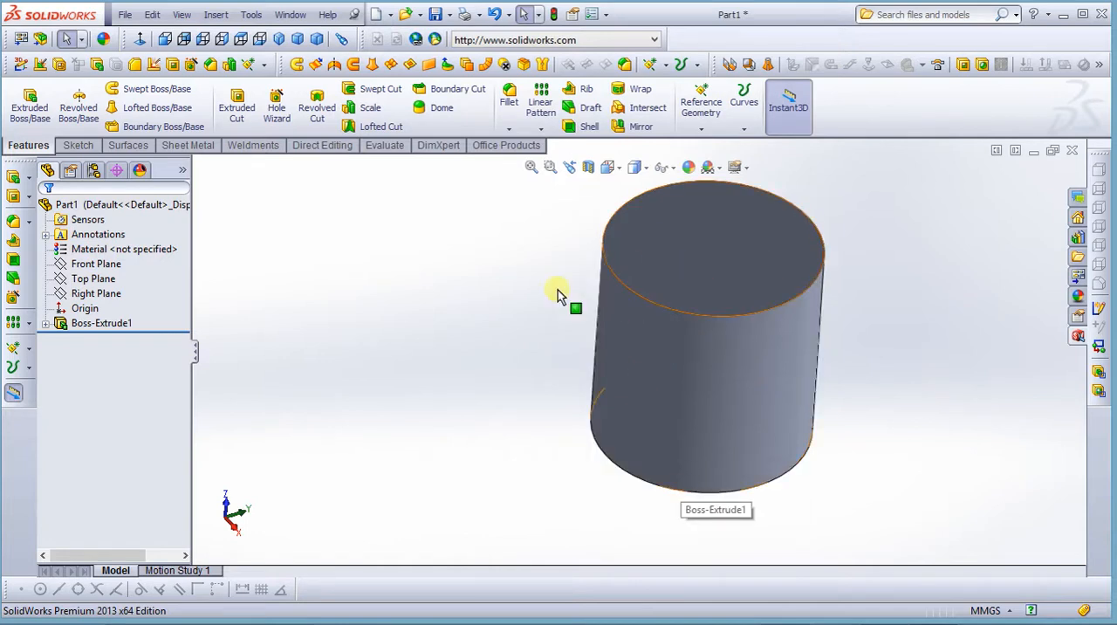
left_click(530, 167)
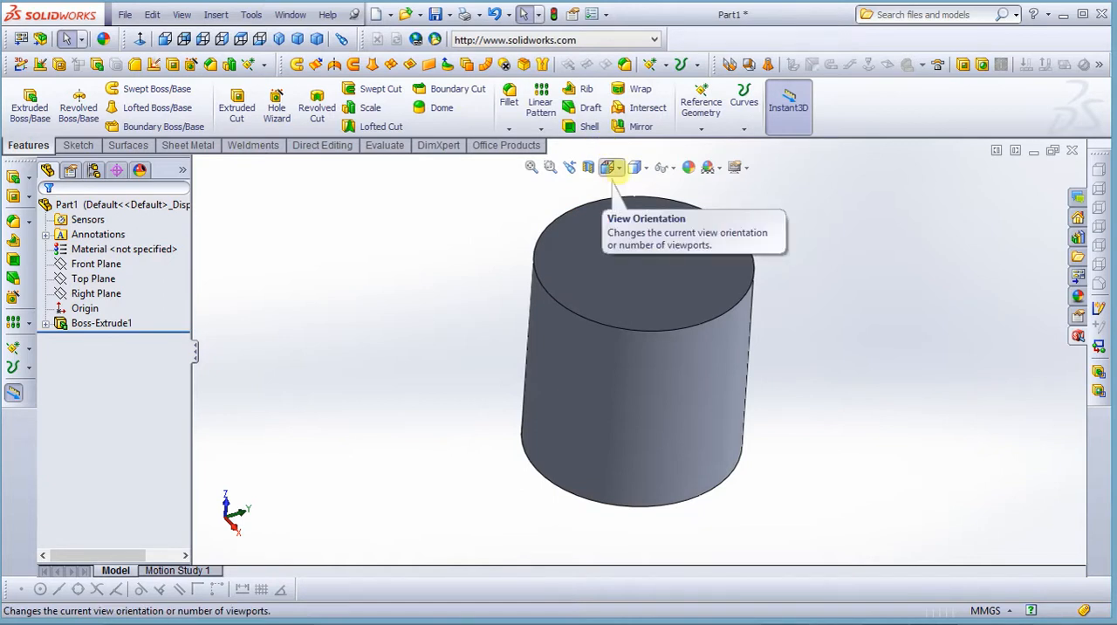
View the available isometric, dimetric and trimetric orientations, and display the model in the Two View - Horizontal layout
left_click(611, 166)
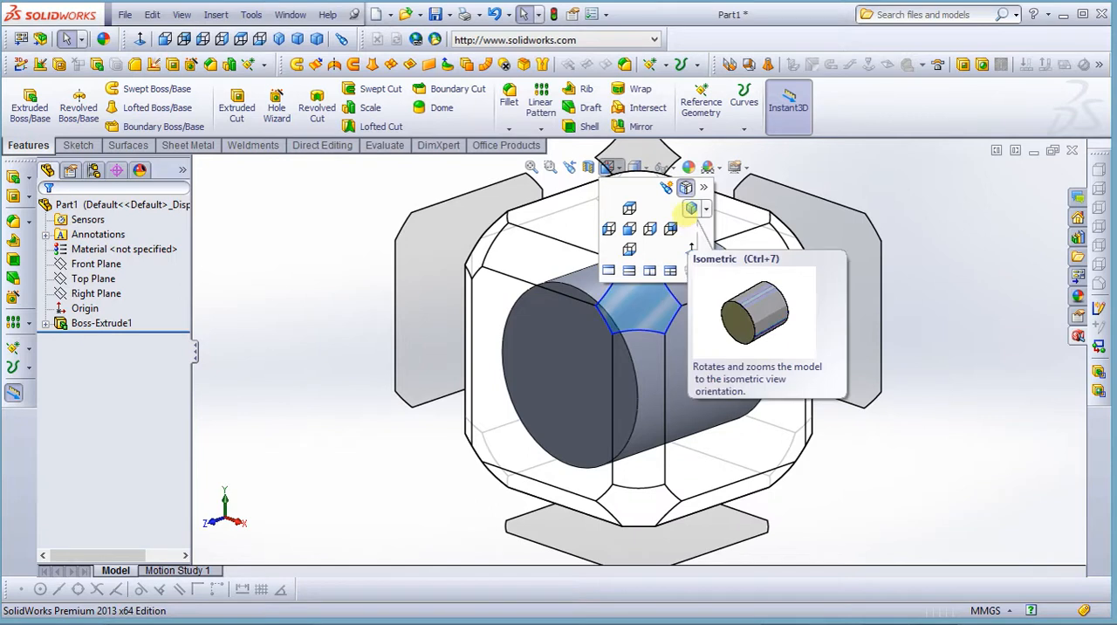
left_click(706, 209)
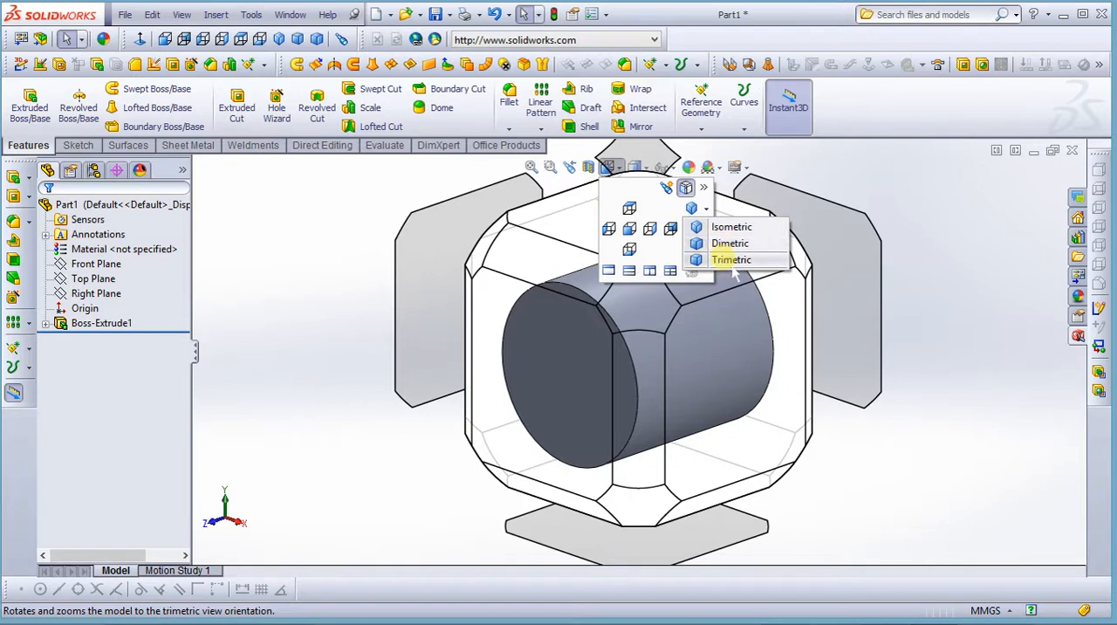
left_click(668, 203)
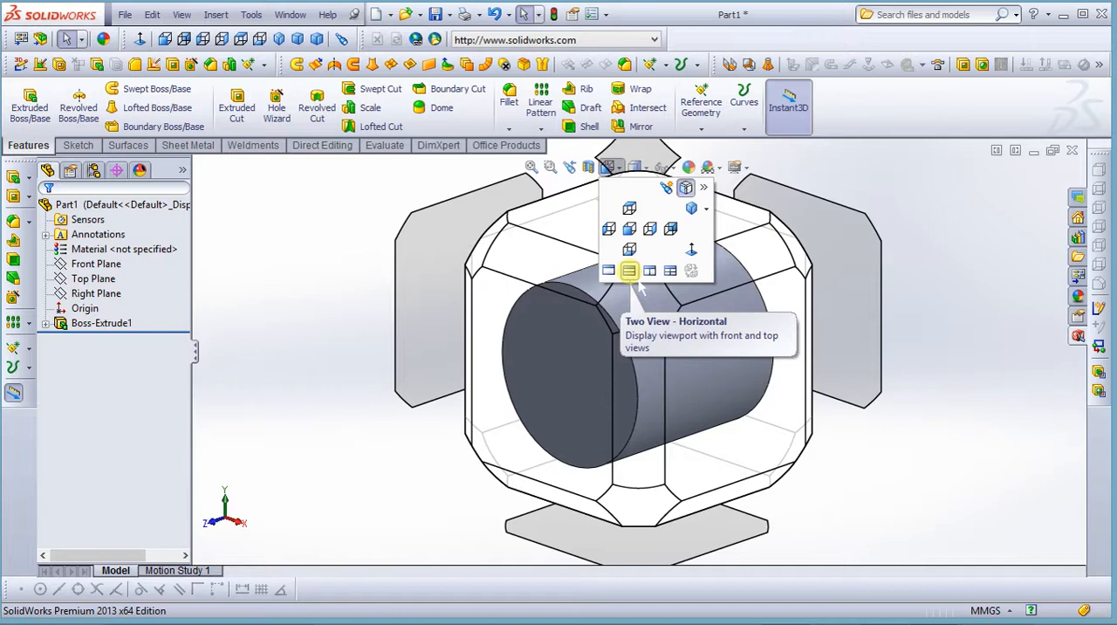
left_click(636, 278)
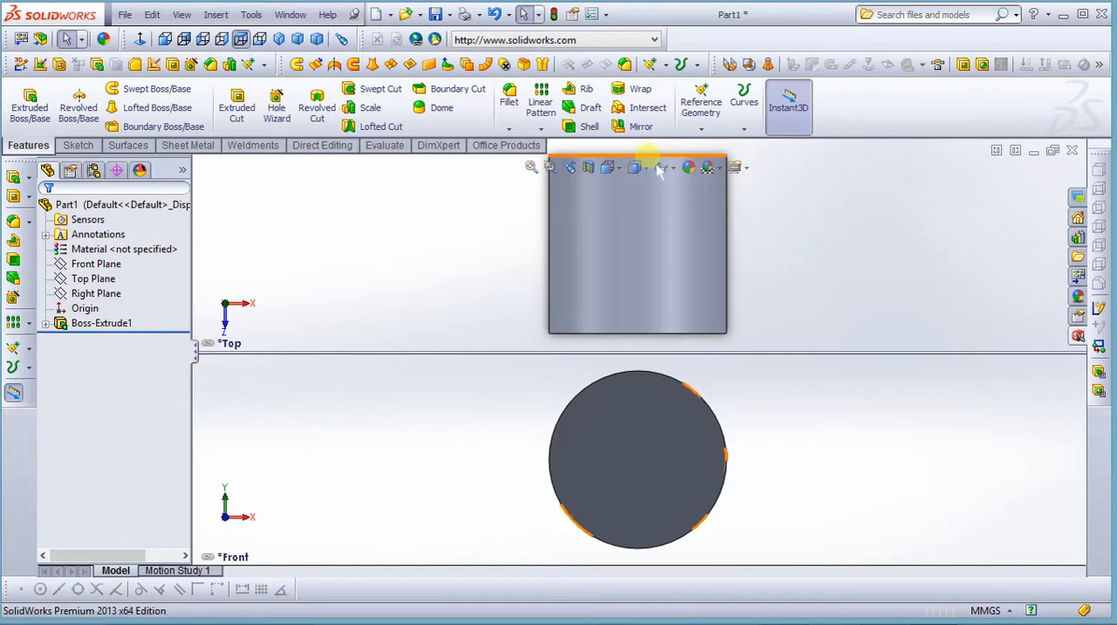
Change the viewport layout to Two View - Vertical, followed by a layout of four viewports
left_click(622, 172)
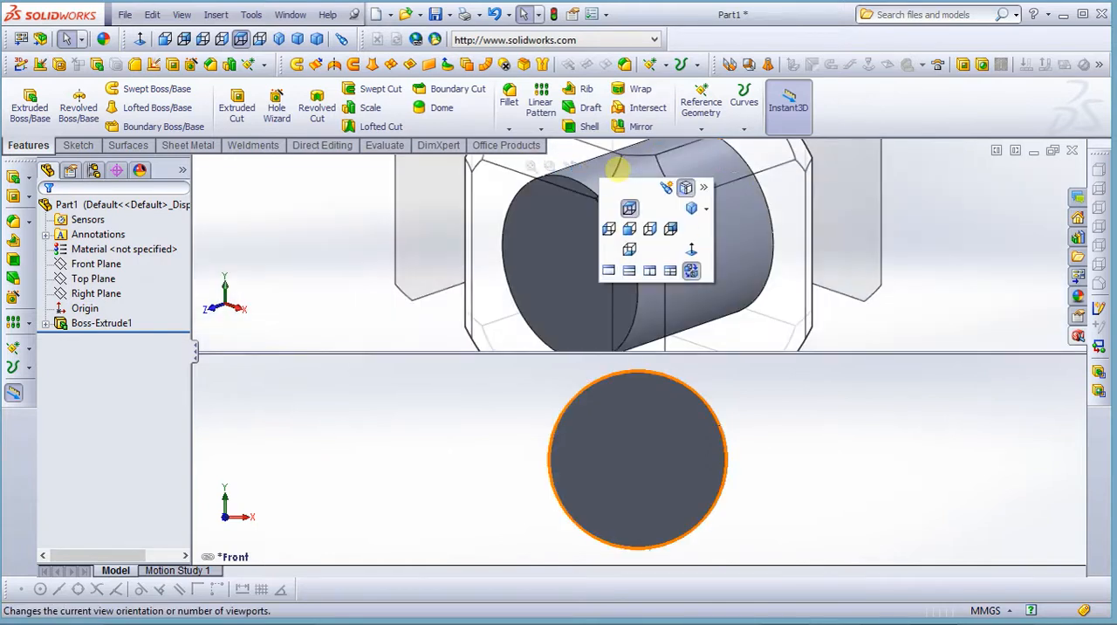
left_click(650, 273)
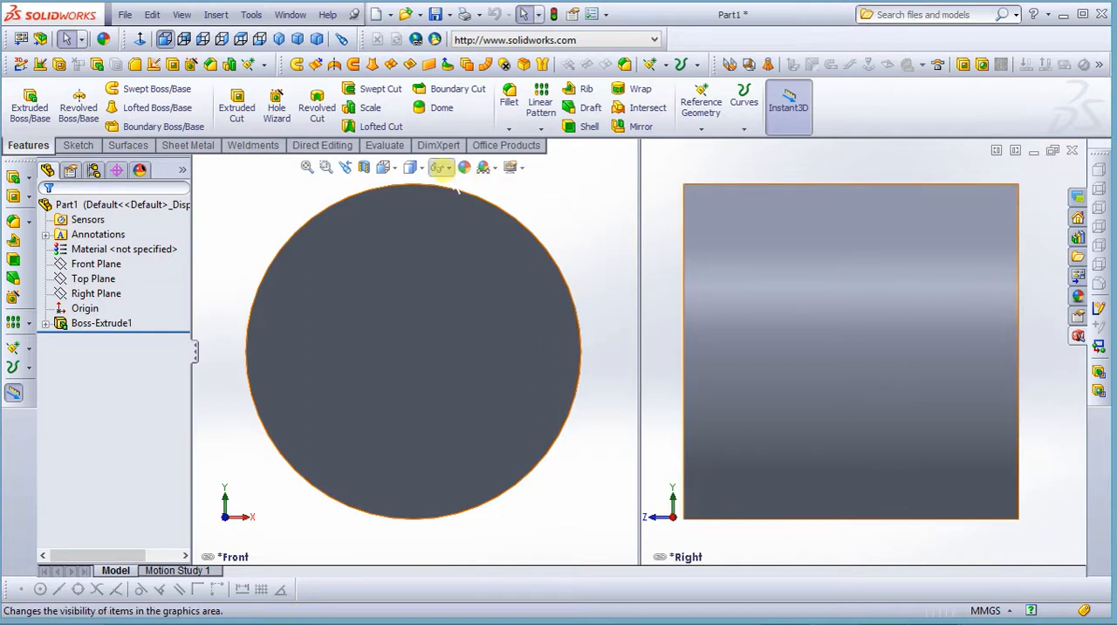
left_click(386, 168)
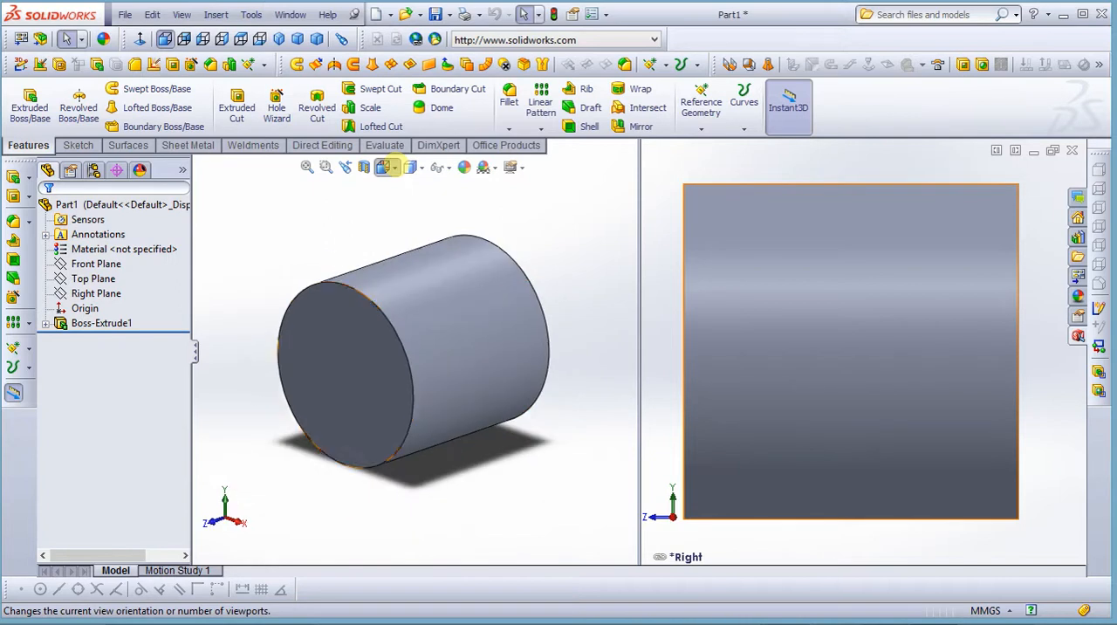
left_click(386, 167)
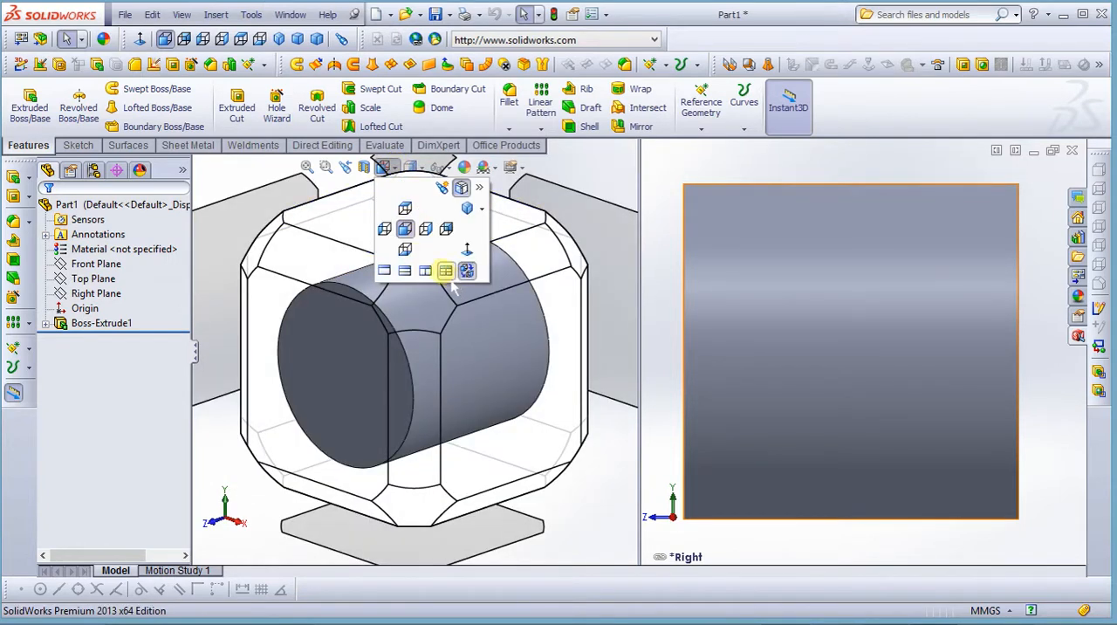
left_click(446, 271)
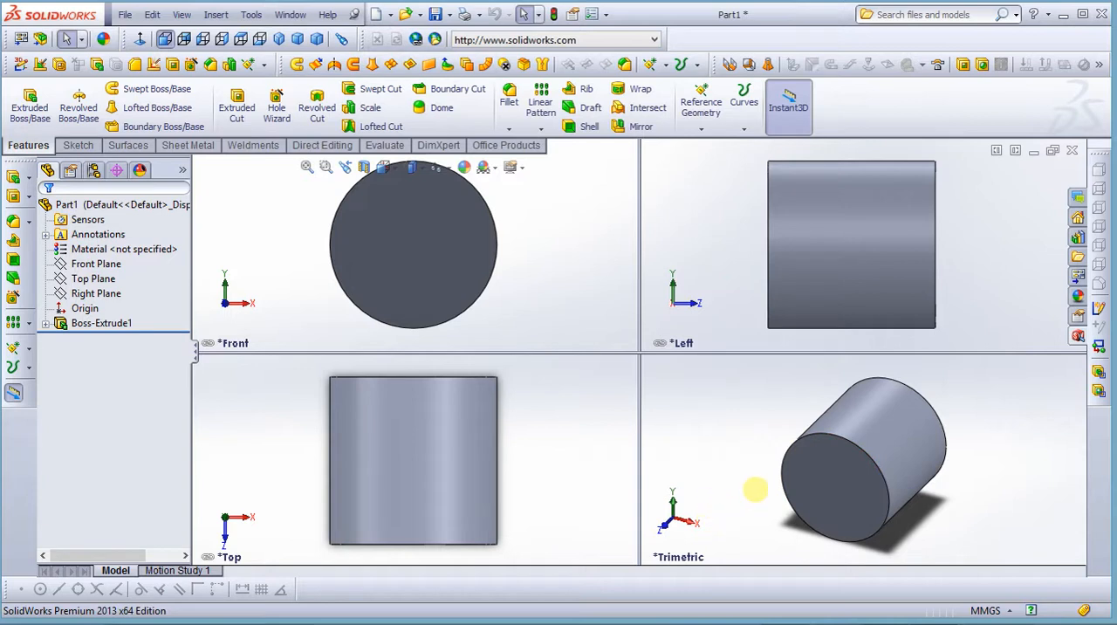
Rotate and zoom the model in the trimetric viewport, and return to a single viewport
middle_click_drag(756, 489, 751, 450)
scroll(751, 450, "up", 1)
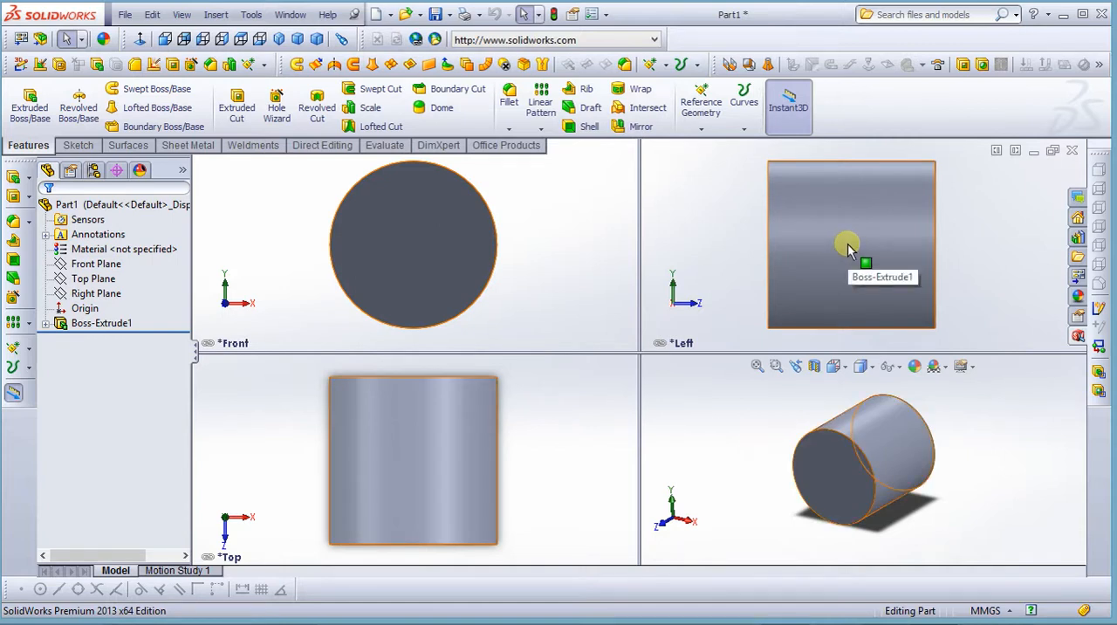
left_click(836, 367)
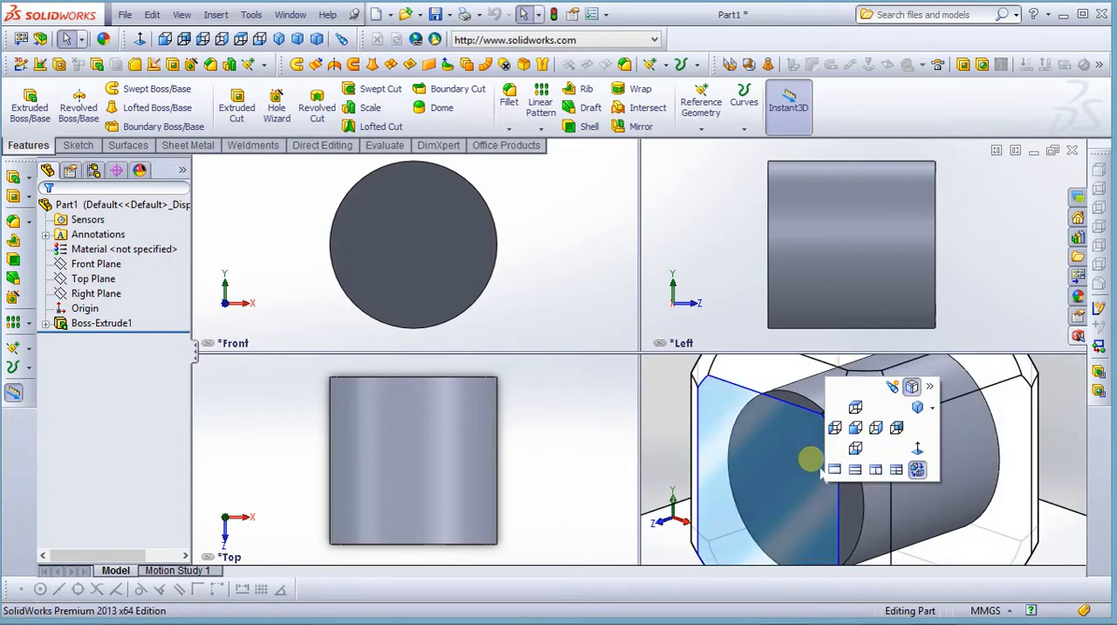
left_click(835, 470)
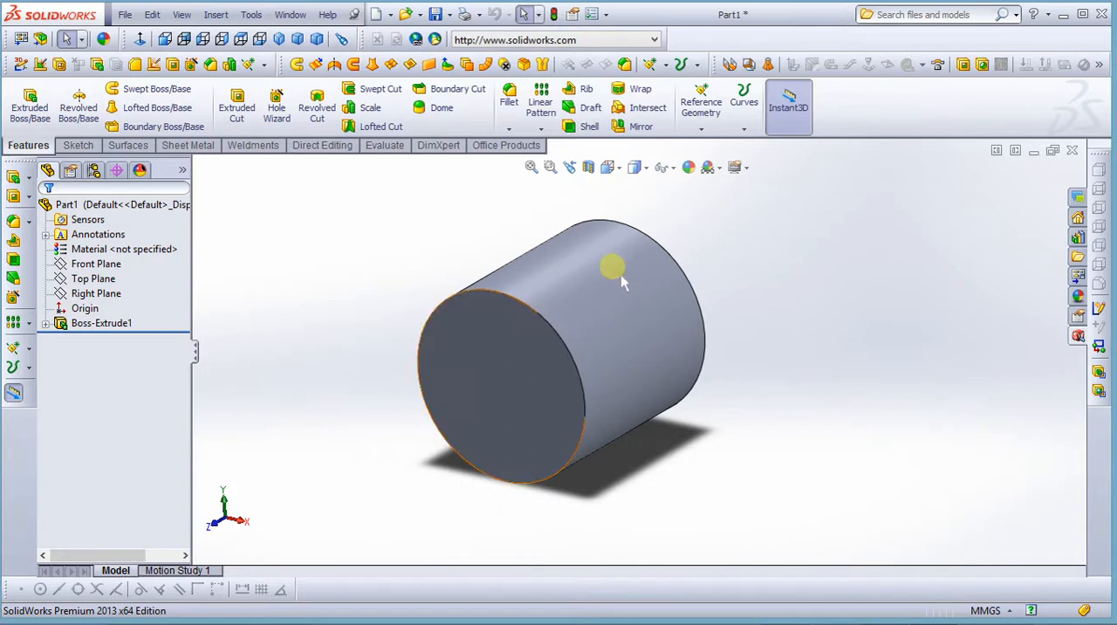
Set the display style to Shaded and examine the cylinder from several angles
left_click(647, 167)
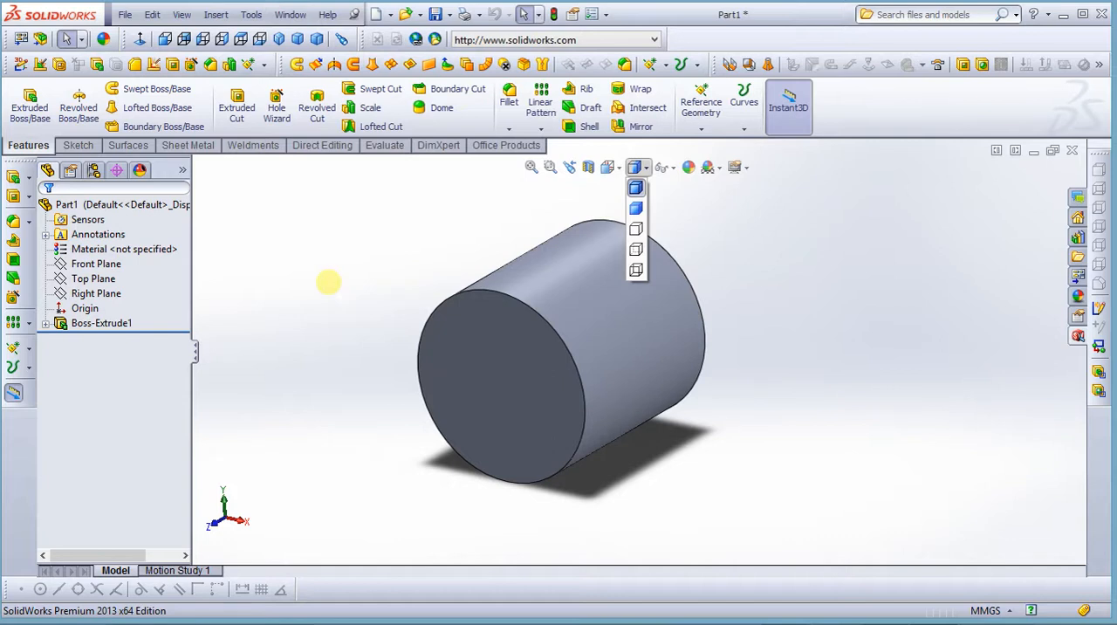
left_click(288, 255)
mouse_move(315, 294)
middle_mouse_down()
mouse_move(331, 257)
mouse_move(321, 292)
middle_mouse_up()
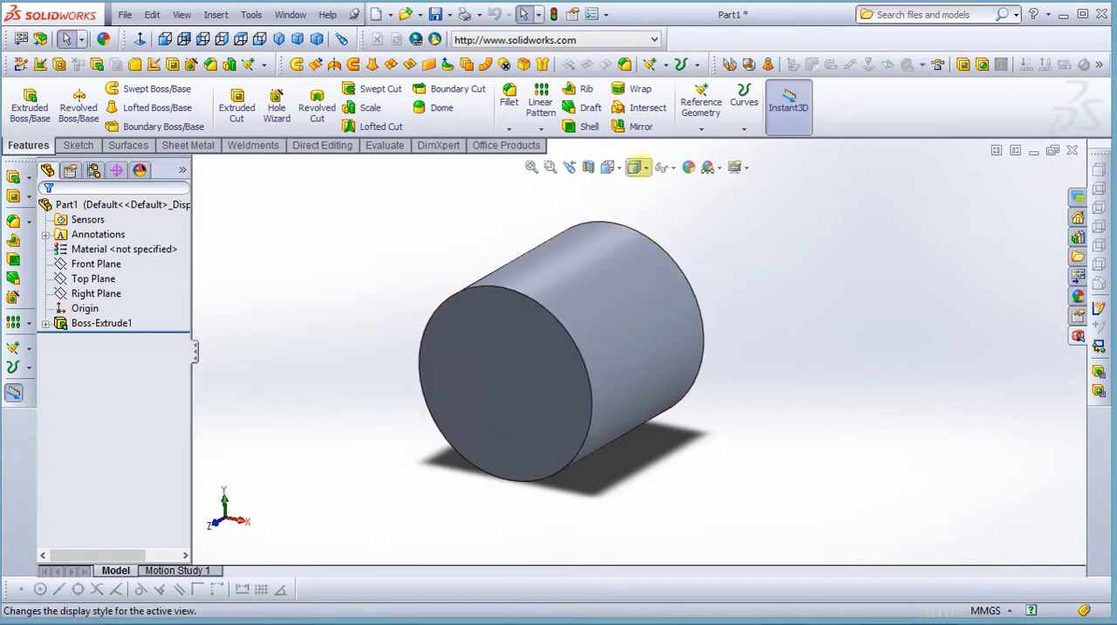
left_click(639, 168)
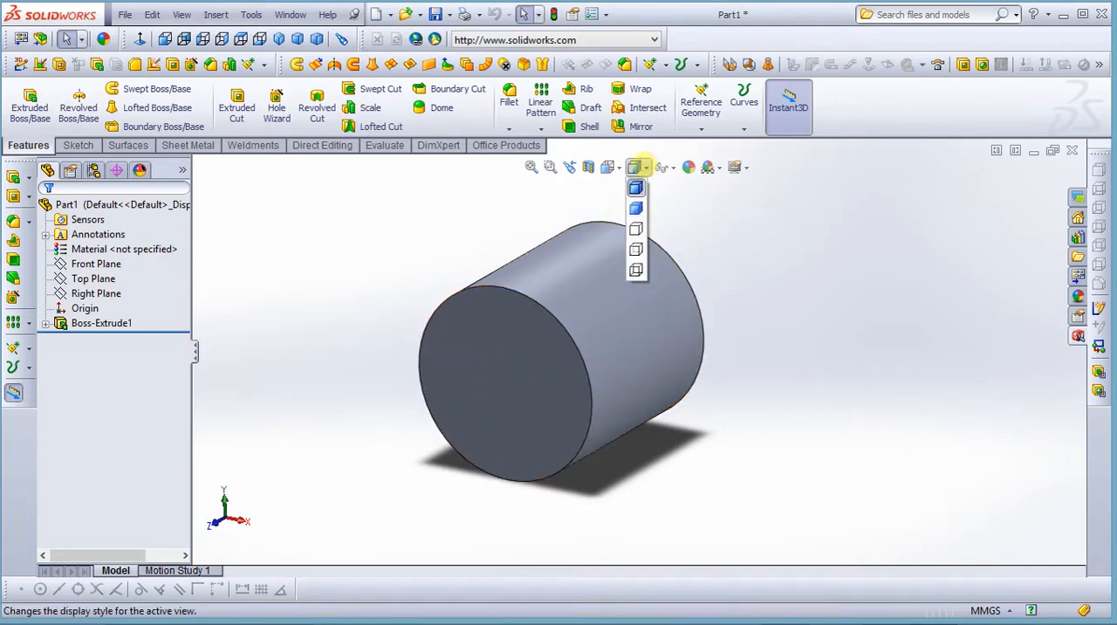
left_click(635, 208)
mouse_move(317, 355)
middle_mouse_down()
mouse_move(441, 393)
mouse_move(326, 386)
mouse_move(366, 389)
middle_mouse_up()
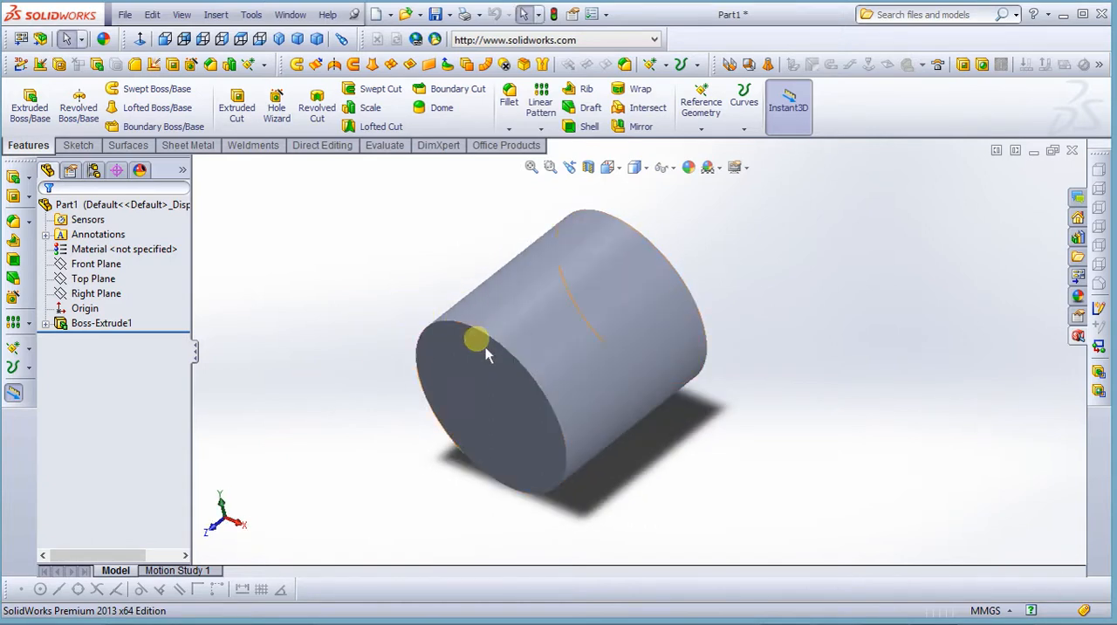
middle_click_drag(425, 330, 430, 378)
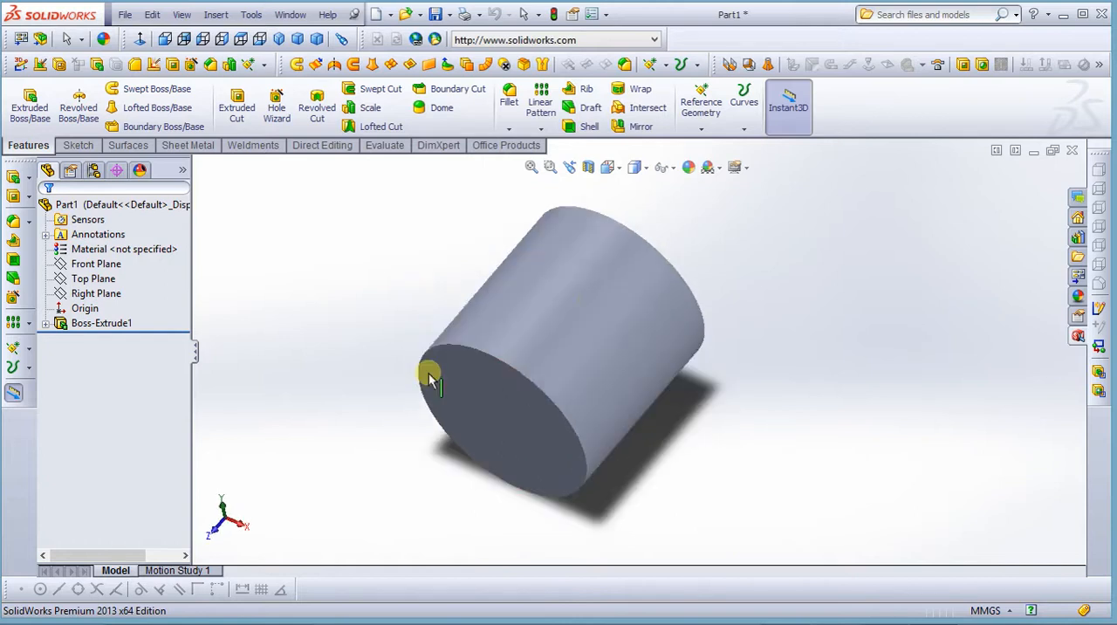
Show the cylinder with its hidden lines removed, and switch the display style to Hidden Lines Visible
left_click(638, 168)
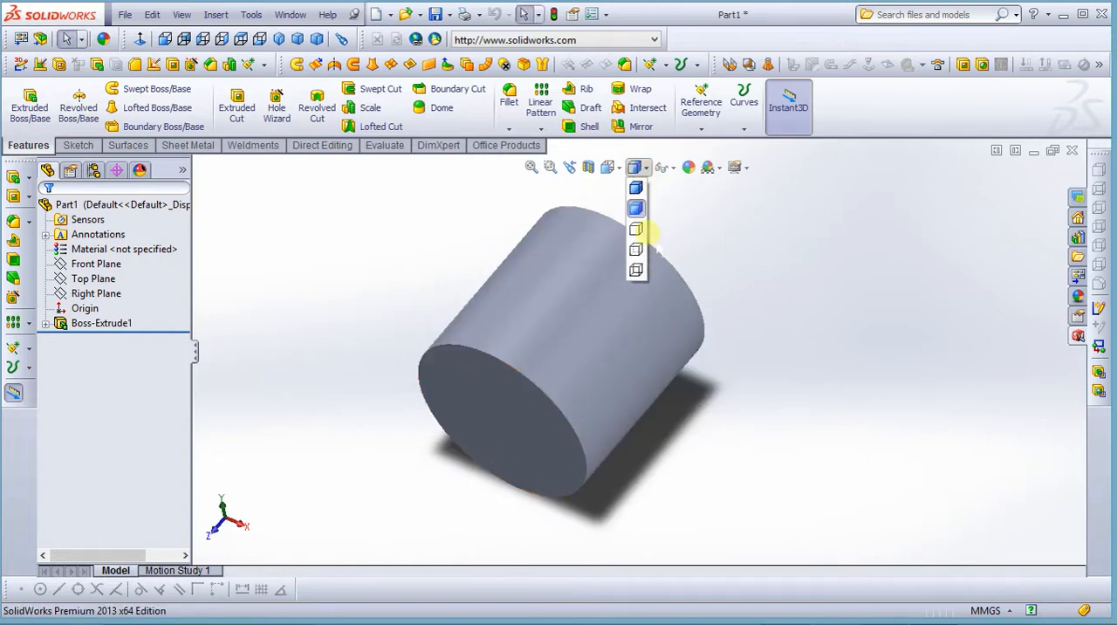
left_click(634, 229)
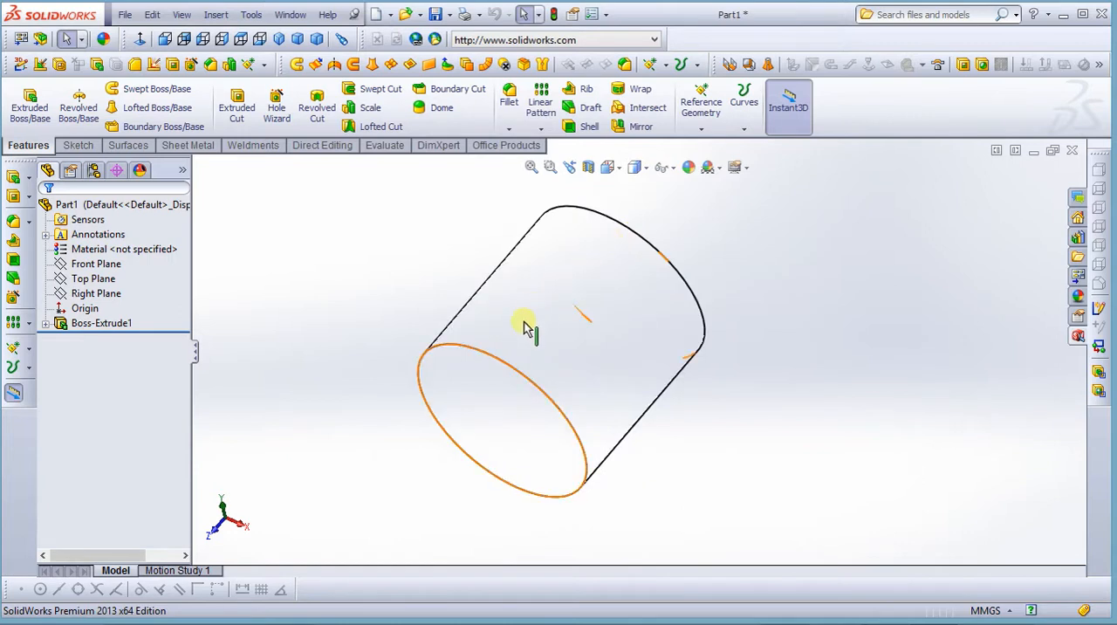
left_click(638, 168)
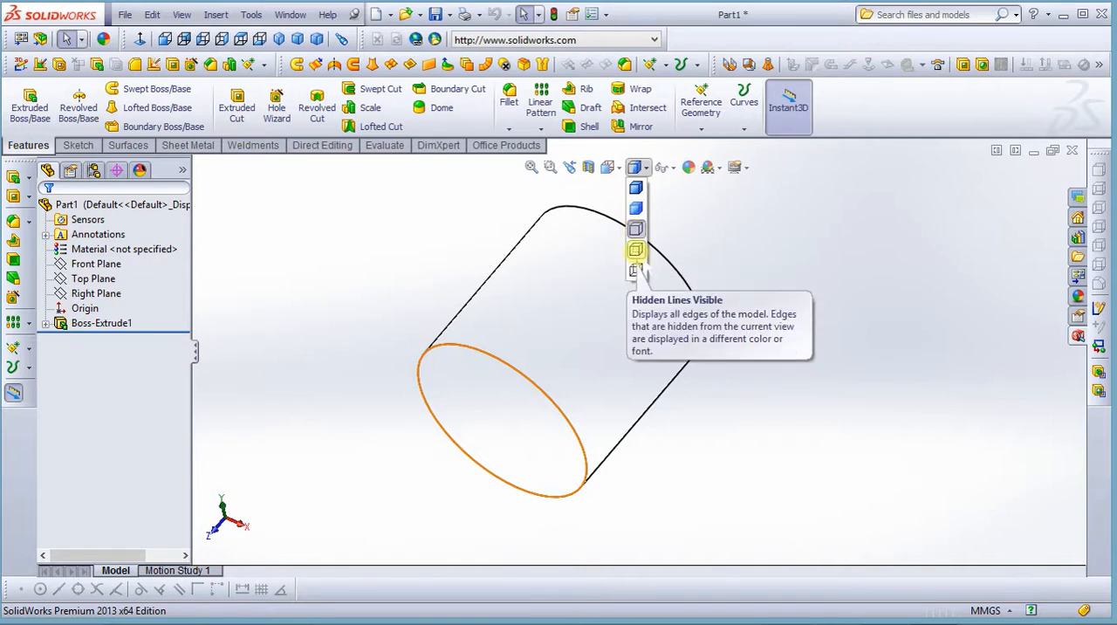
left_click(636, 251)
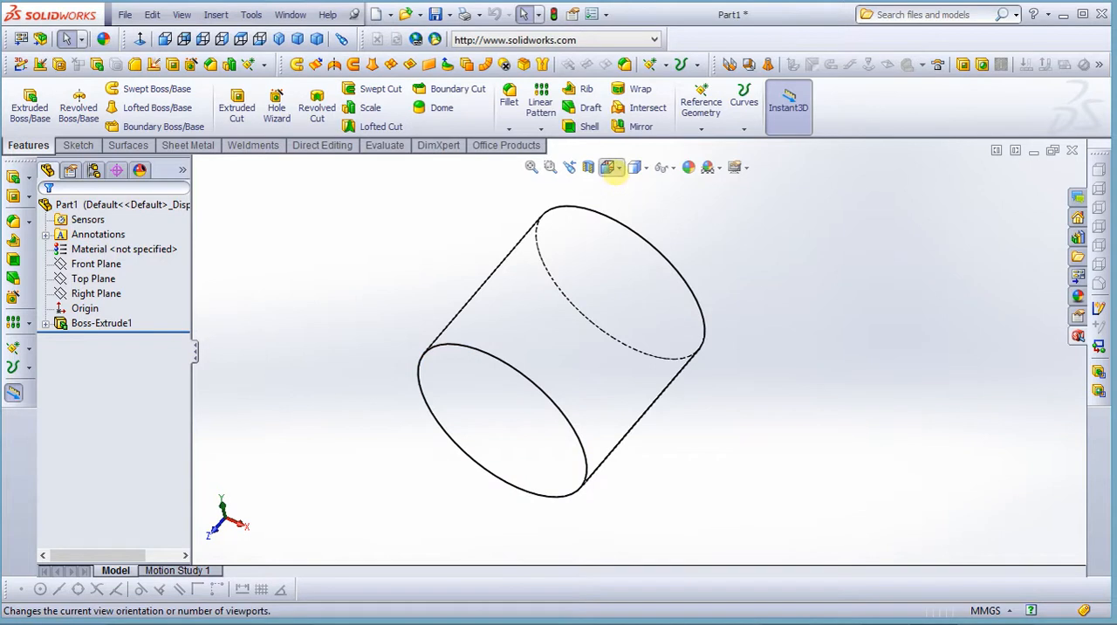
Change the display style to wireframe and examine the cylinder from a slightly rotated view
left_click(611, 169)
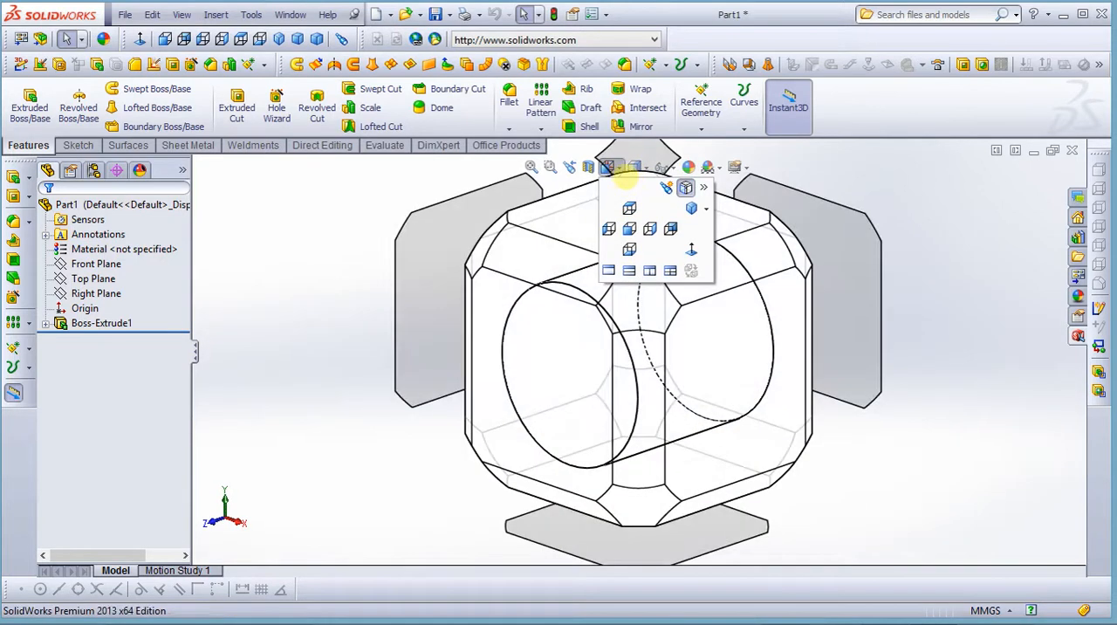
left_click(606, 179)
left_click(637, 168)
left_click(636, 253)
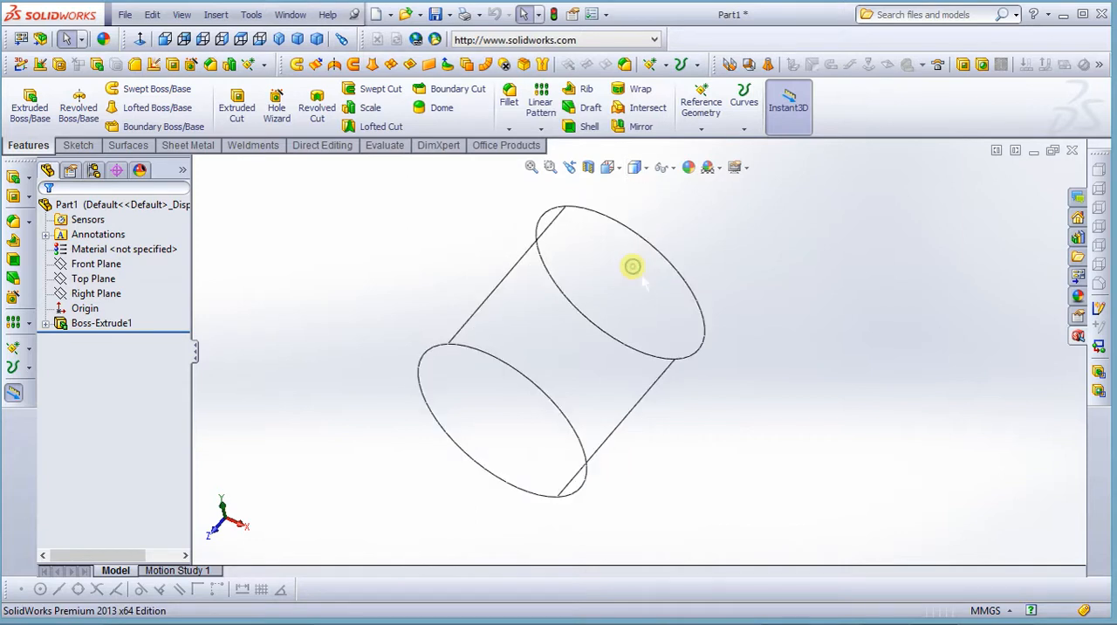
mouse_move(466, 369)
middle_mouse_down()
mouse_move(449, 372)
mouse_move(417, 349)
mouse_move(471, 365)
middle_mouse_up()
scroll(579, 223, "up", 1)
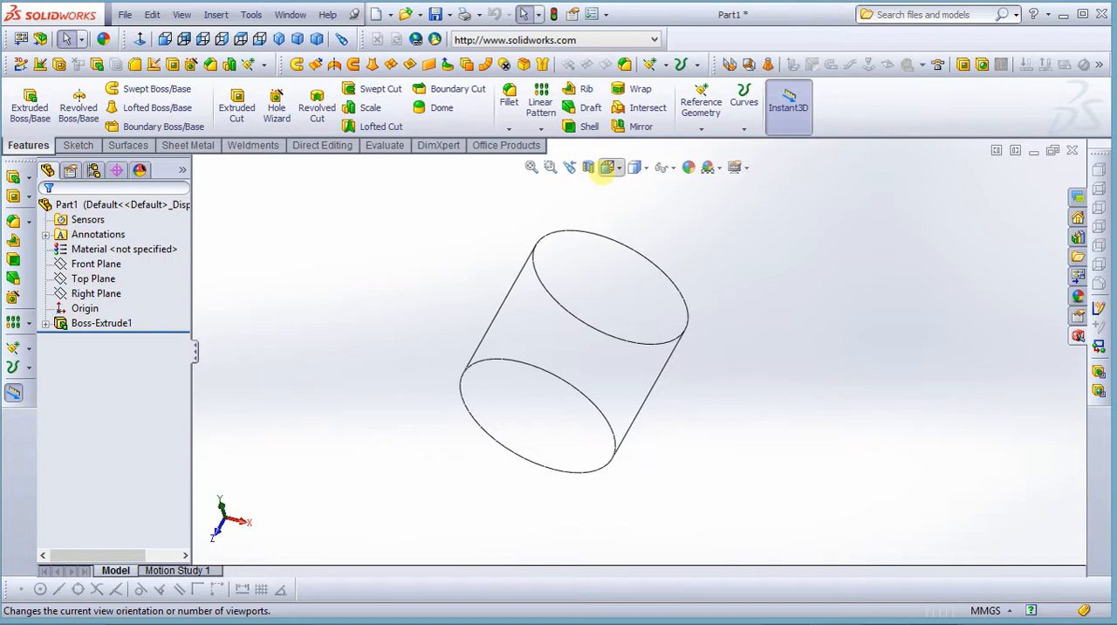
Set the display style to Shaded With Edges and examine the rotated cylinder
left_click(638, 167)
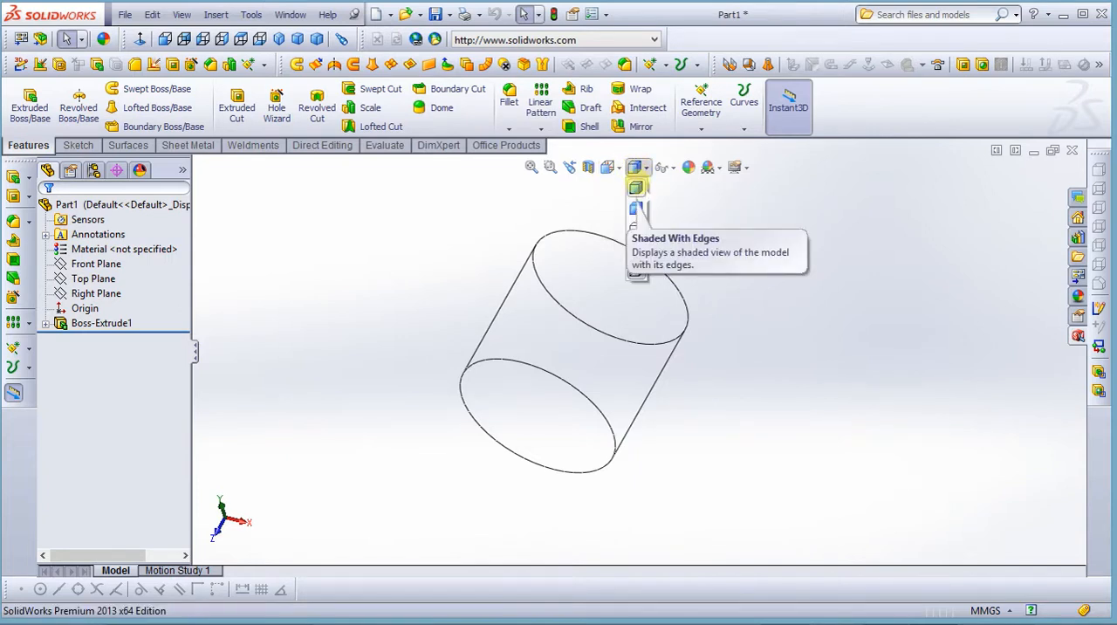
left_click(636, 186)
mouse_move(428, 332)
middle_mouse_down()
mouse_move(309, 399)
mouse_move(421, 384)
mouse_move(498, 426)
mouse_move(508, 501)
mouse_move(436, 550)
mouse_move(464, 514)
mouse_move(506, 496)
middle_mouse_up()
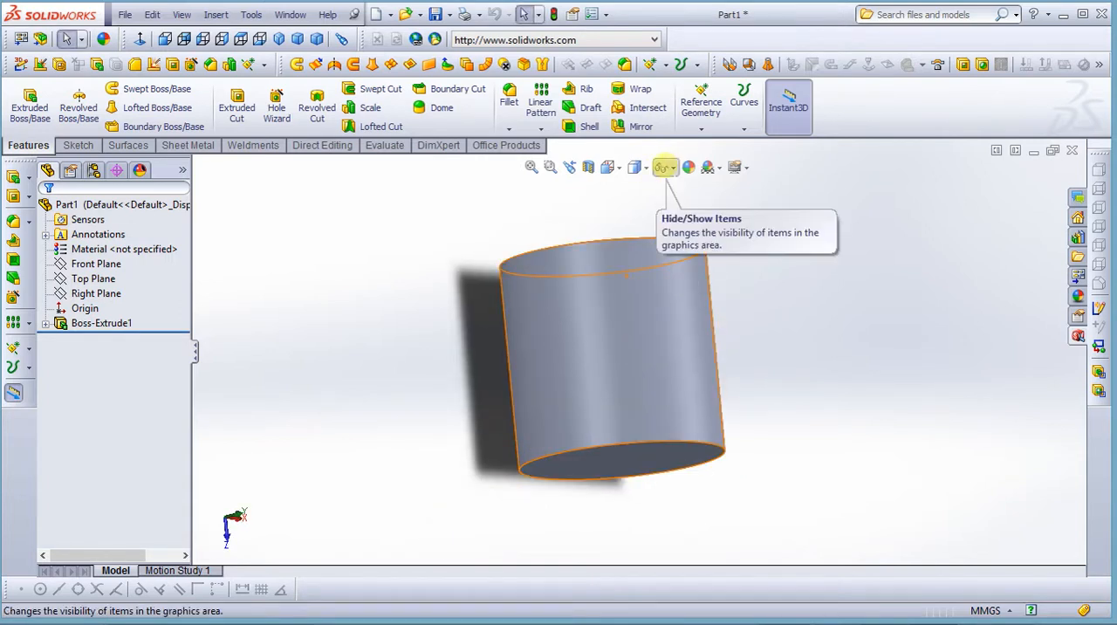
Review the Hide/Show Items options for the graphics area
left_click(667, 166)
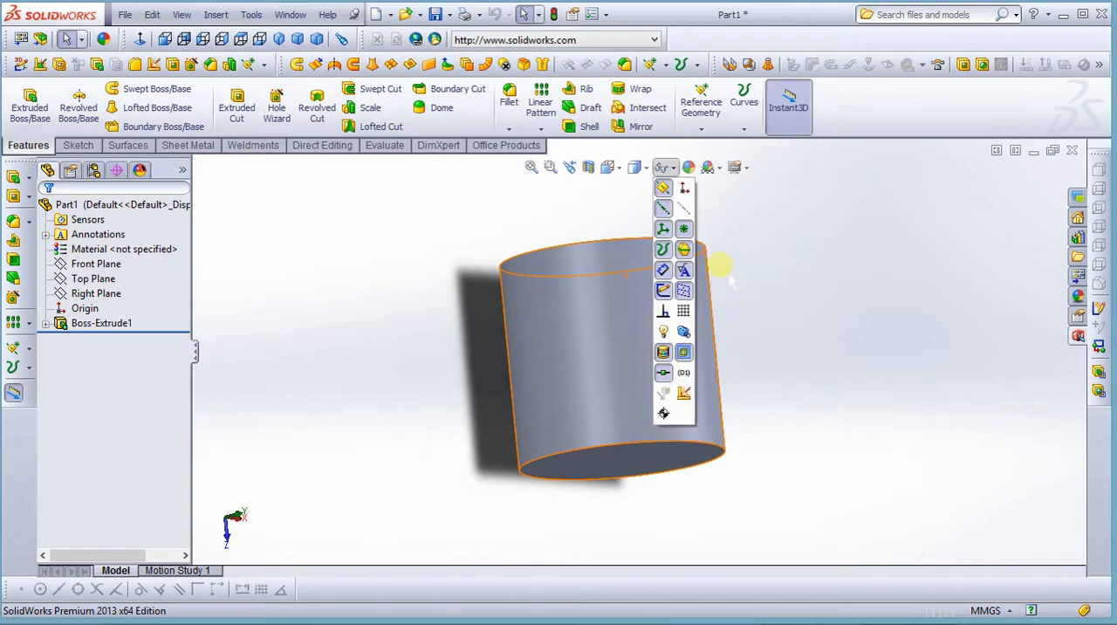
left_click(785, 228)
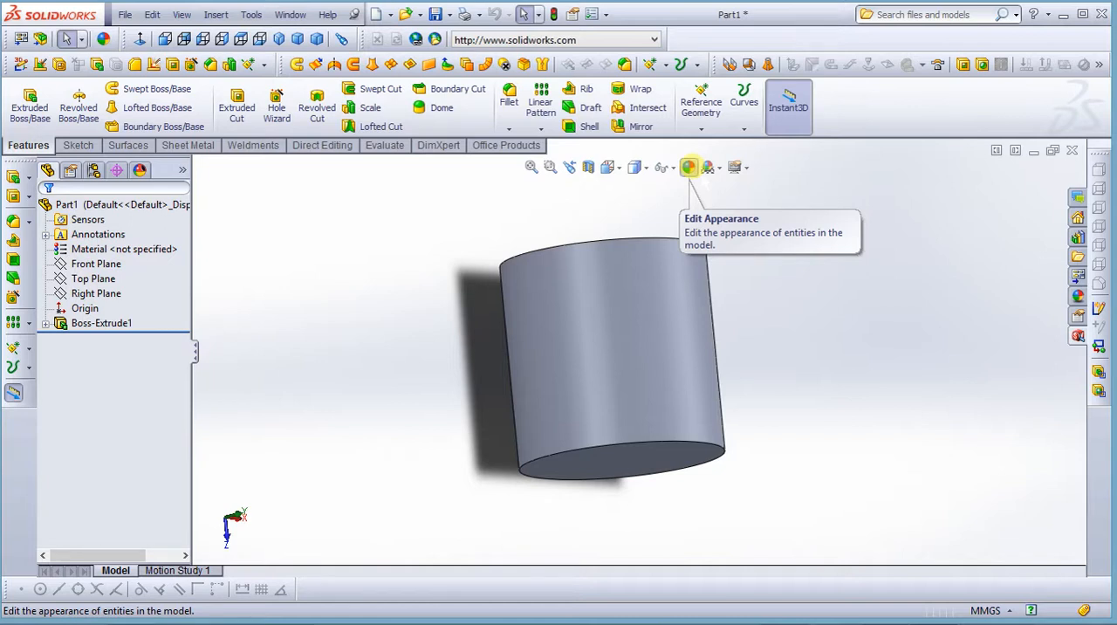
Edit the part's appearance and preview yellow, cyan and light green standard colours on the cylinder
left_click(688, 166)
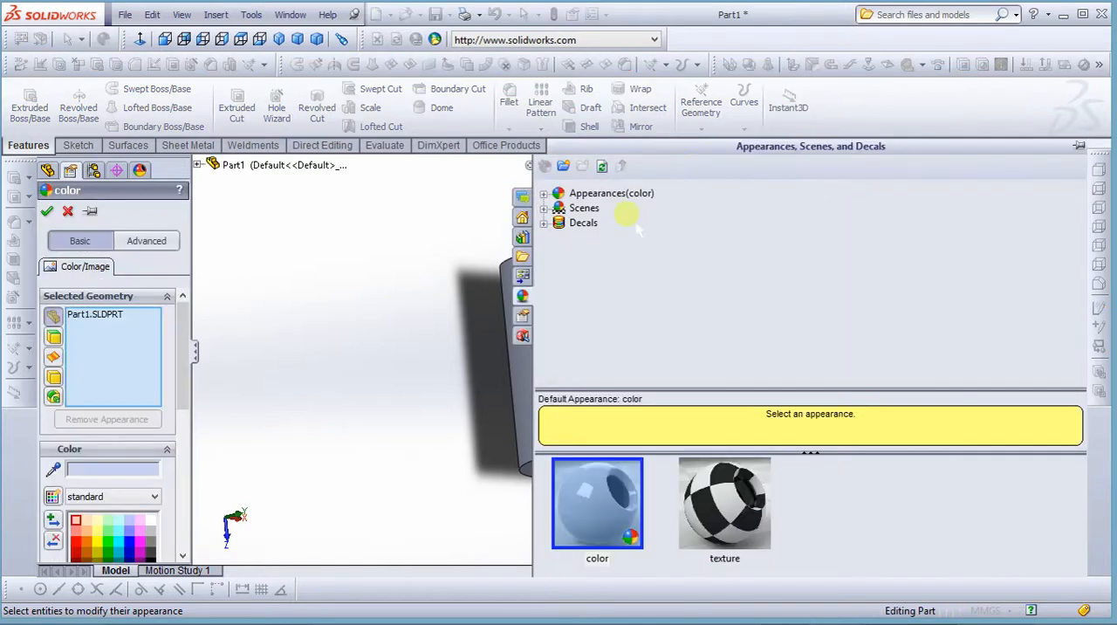
left_click_drag(182, 380, 184, 469)
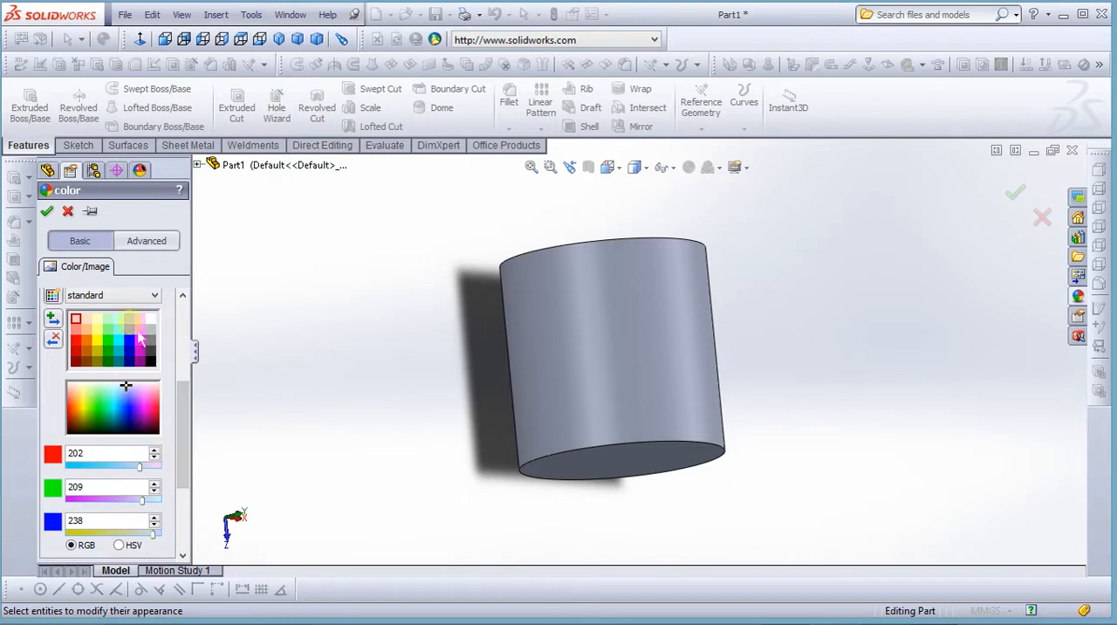
left_click(97, 329)
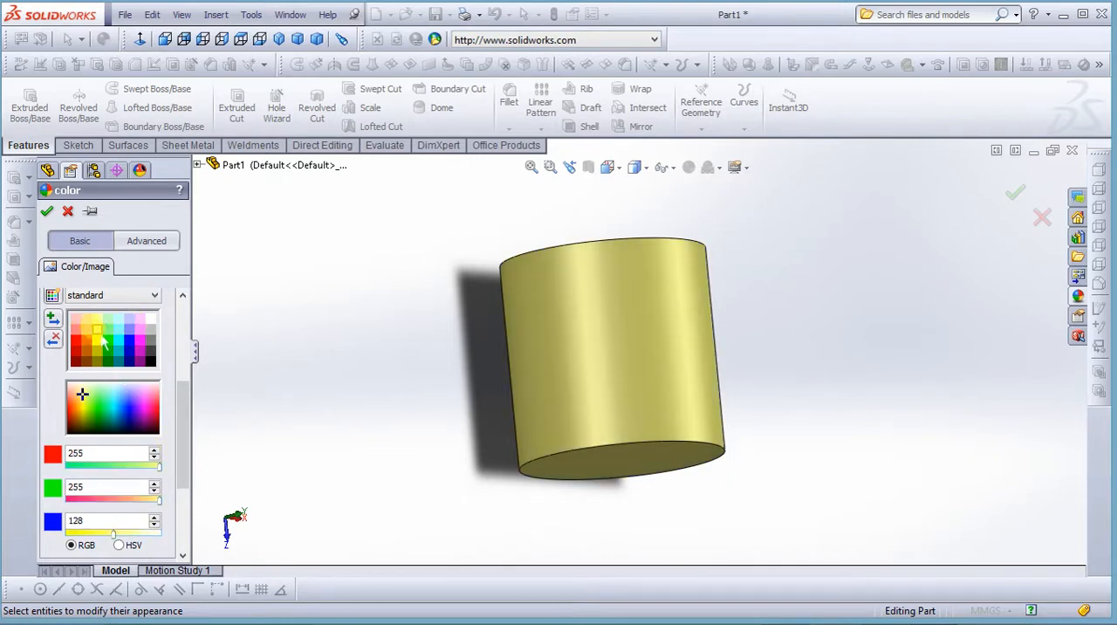
left_click(127, 341)
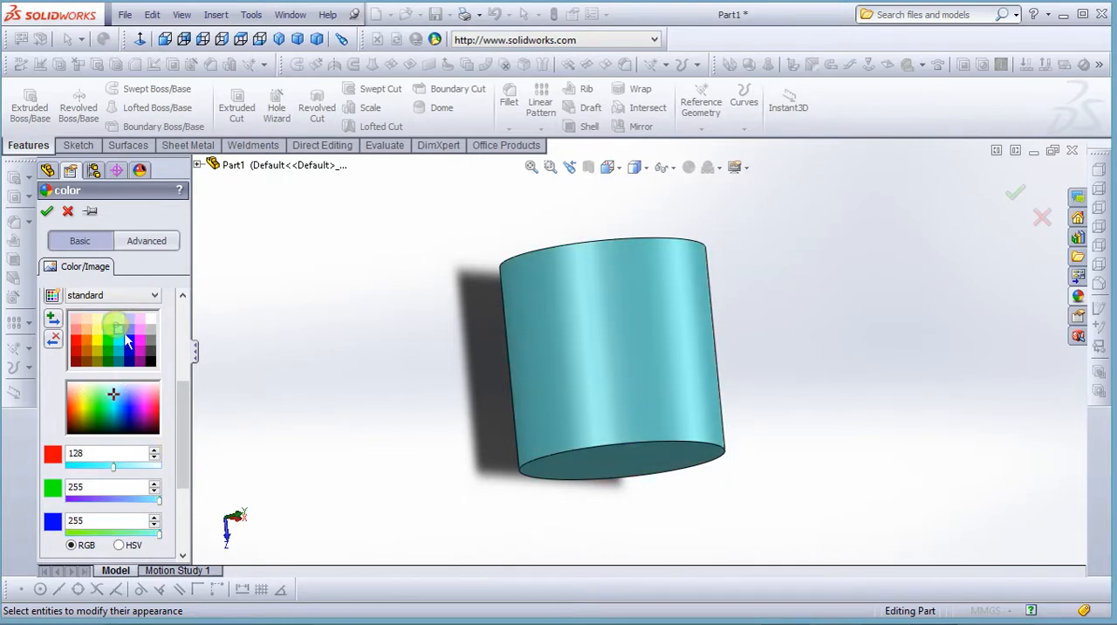
left_click(107, 319)
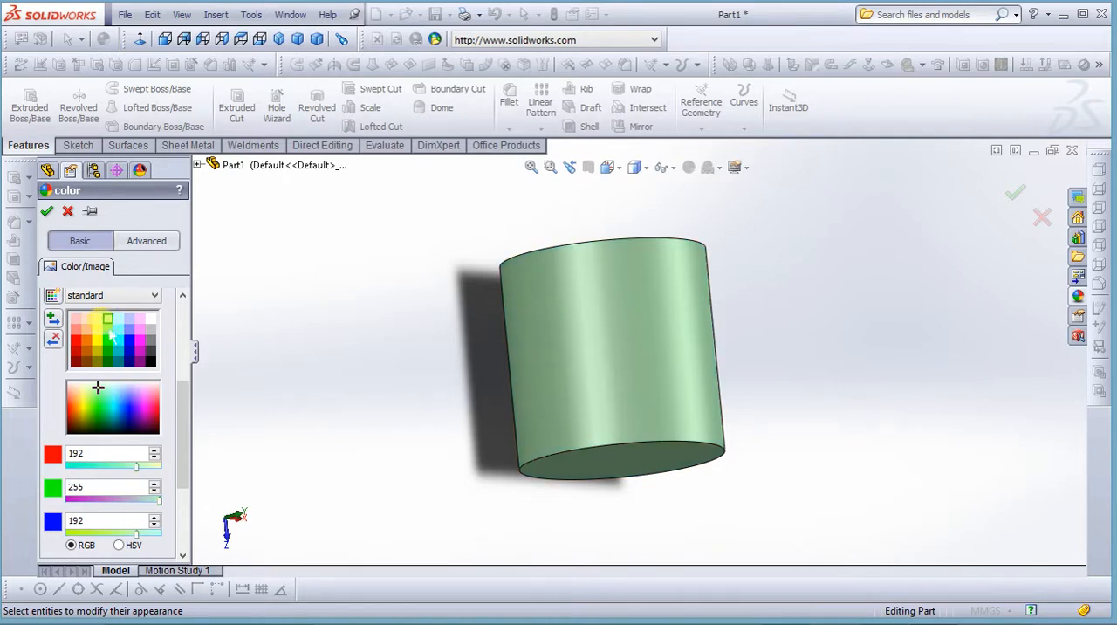
Colour the cylinder light orange (RGB 254, 222, 194) from the standard swatches, accept the appearance and examine it
left_click(97, 319)
left_click(87, 319)
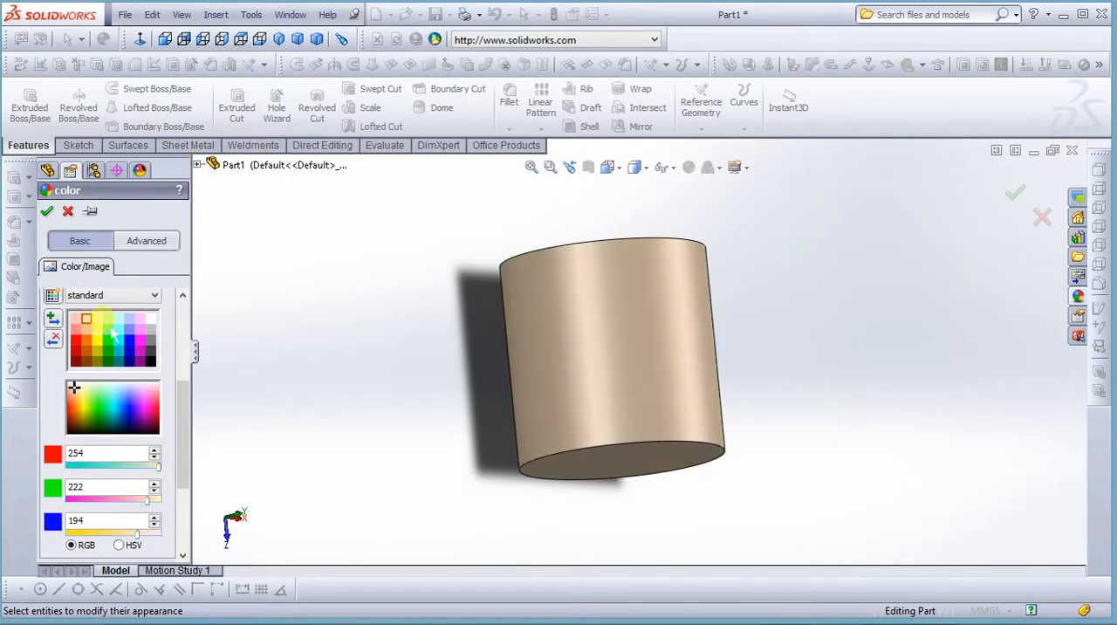
left_click(97, 319)
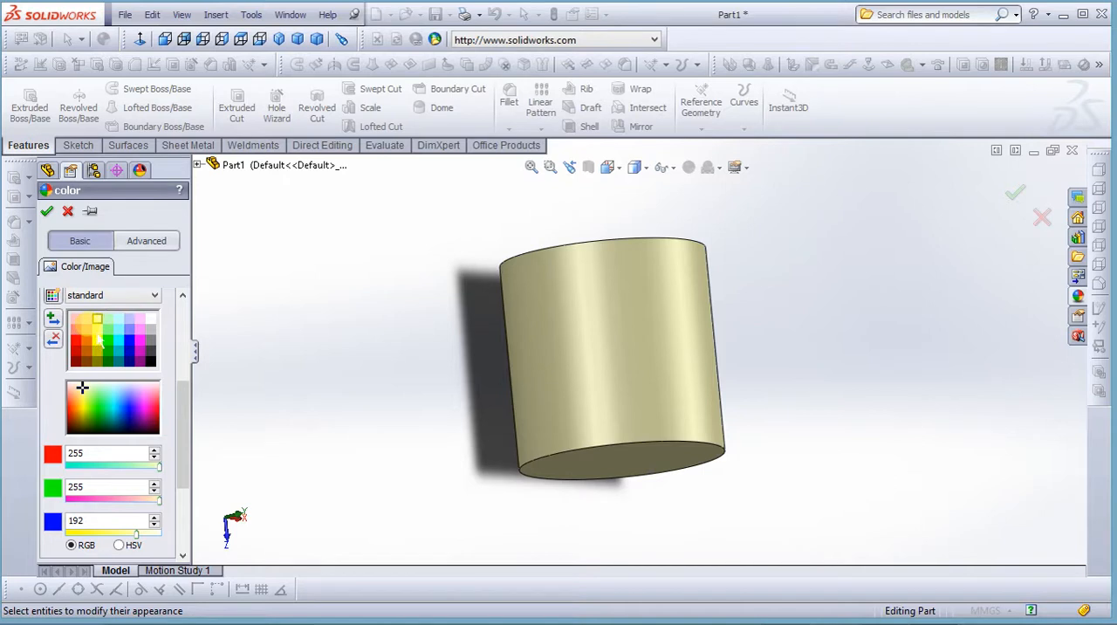
left_click(86, 319)
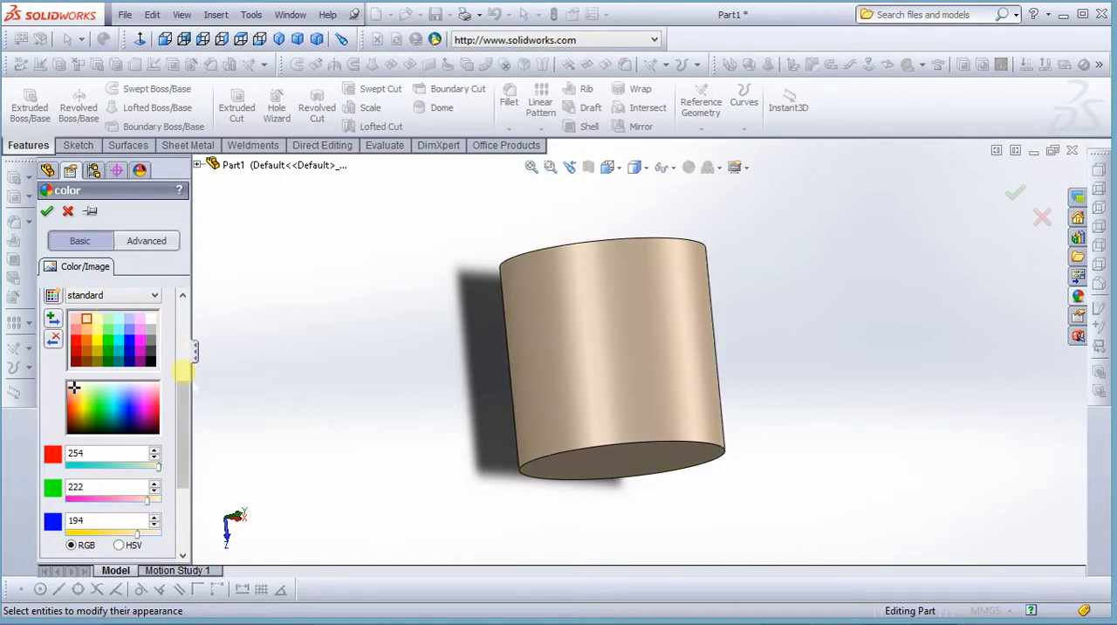
left_click_drag(180, 385, 183, 329)
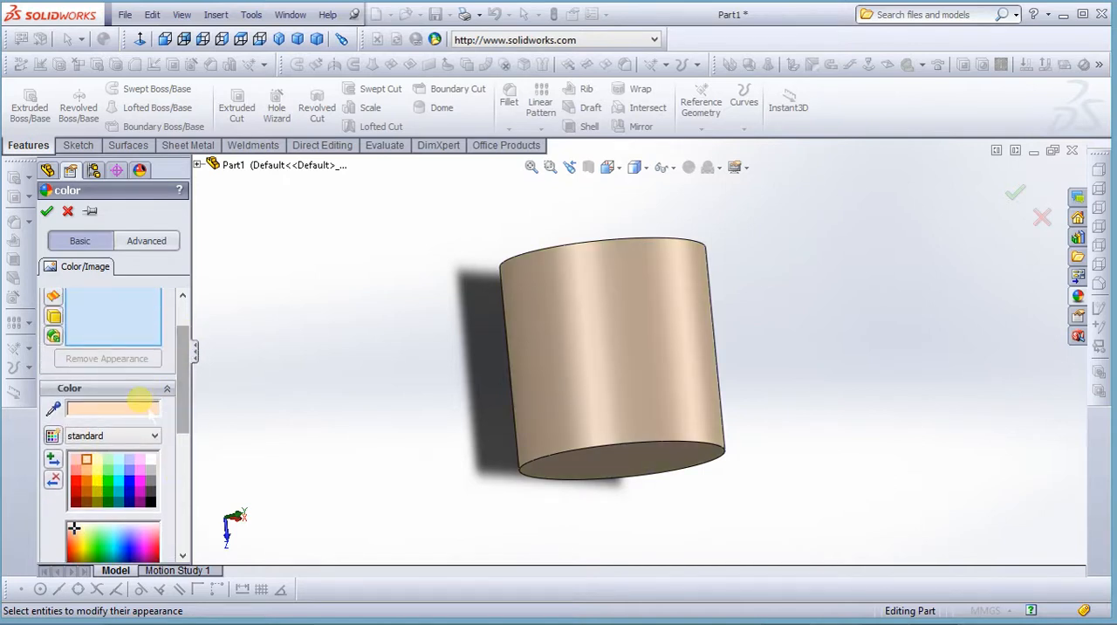
left_click(154, 435)
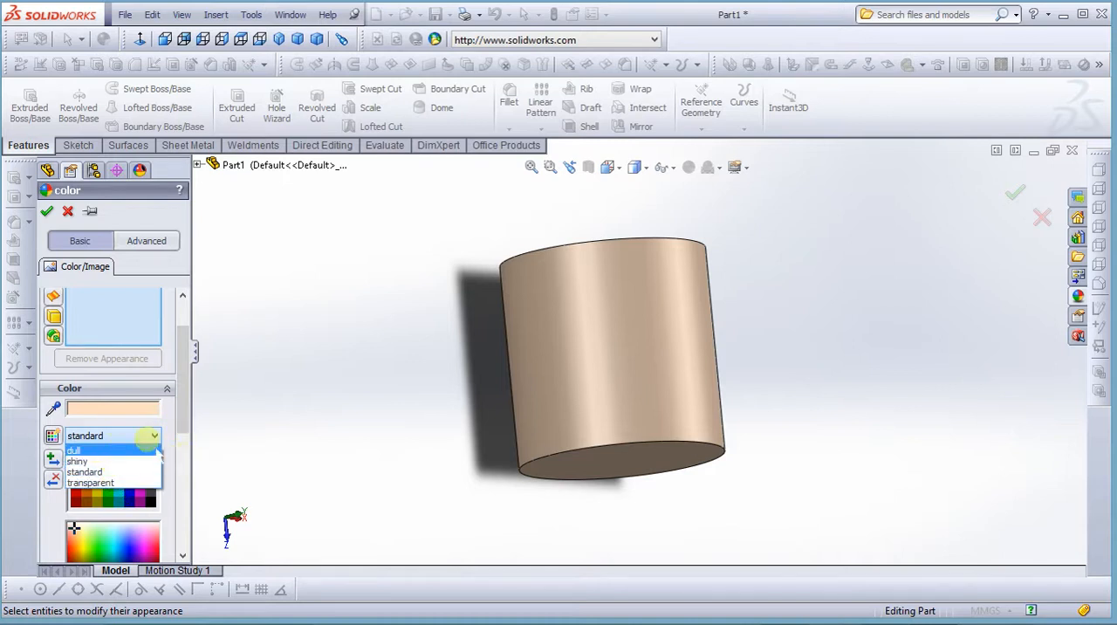
left_click(107, 441)
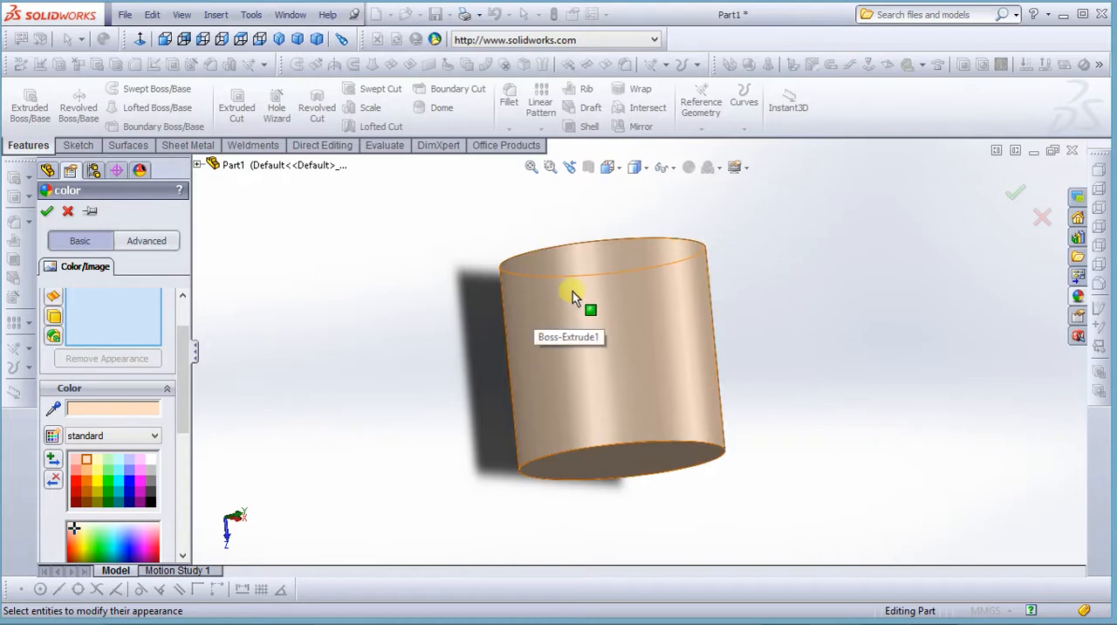
left_click(47, 210)
middle_click_drag(369, 341, 550, 310)
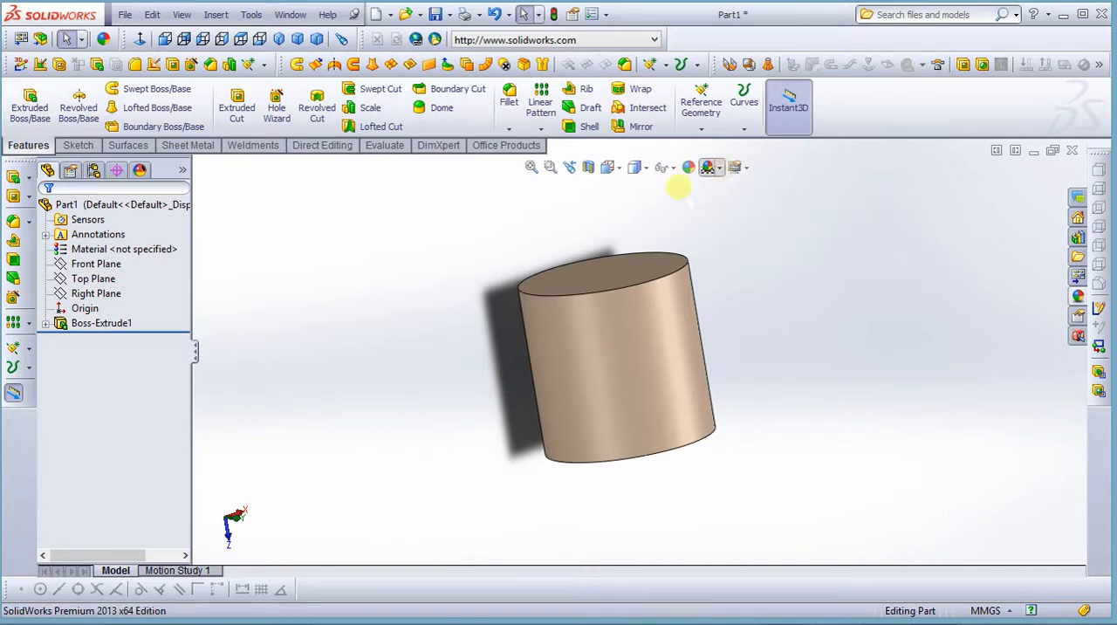
Apply the Factory scene and examine the cylinder against it from a tilted view
left_click(719, 167)
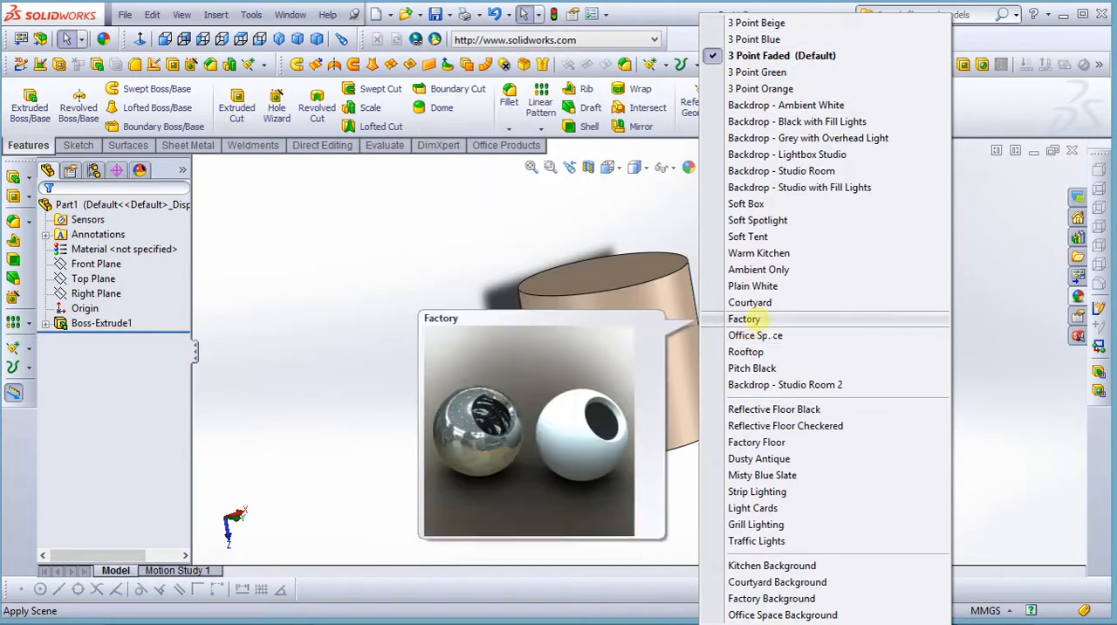
left_click(743, 319)
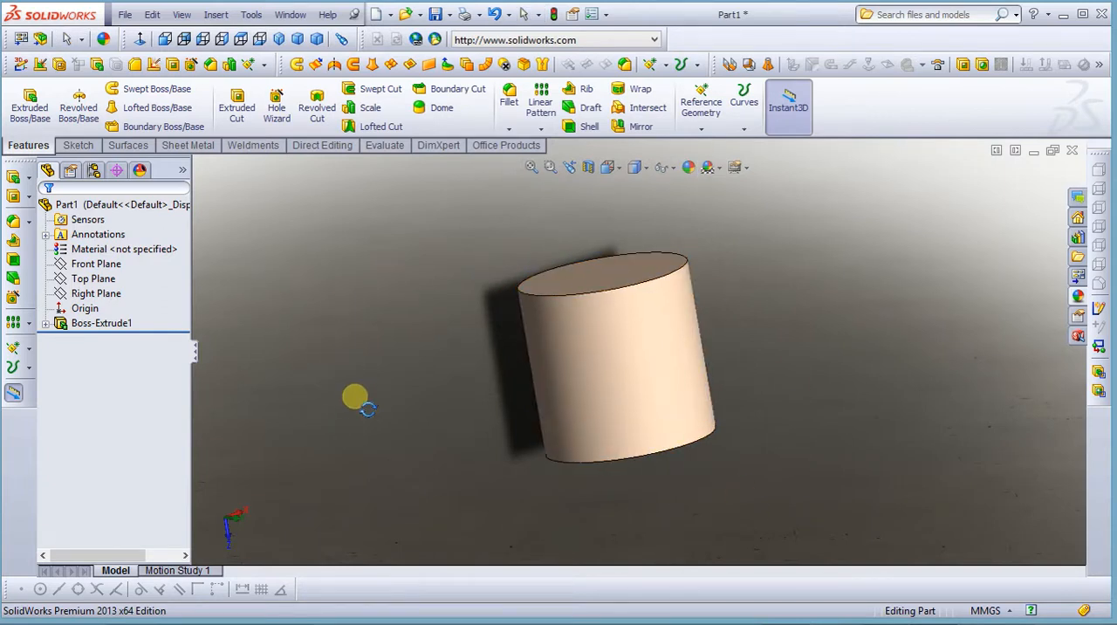
middle_click_drag(356, 399, 377, 437)
scroll(377, 429, "up", 1)
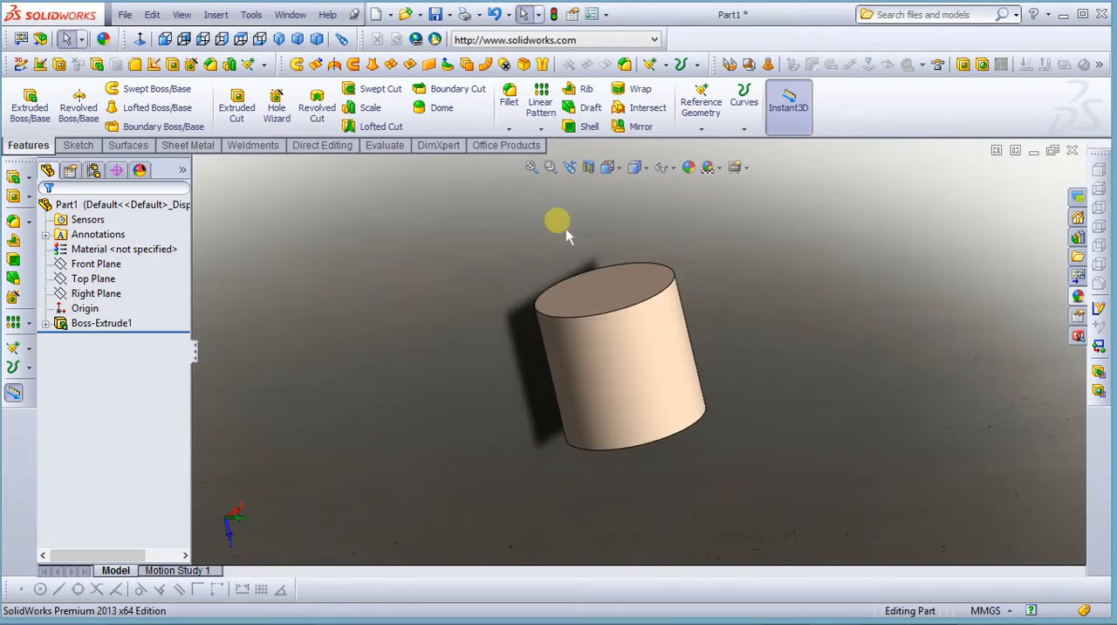
Set the scene back to 3 Point Faded
left_click(718, 167)
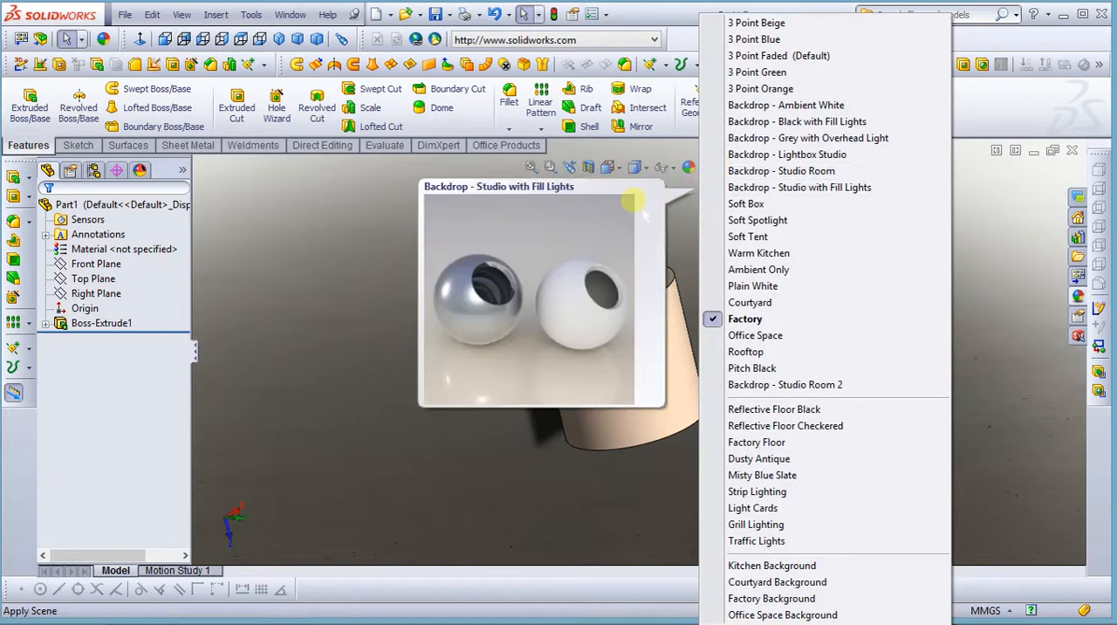
left_click(668, 167)
left_click(717, 167)
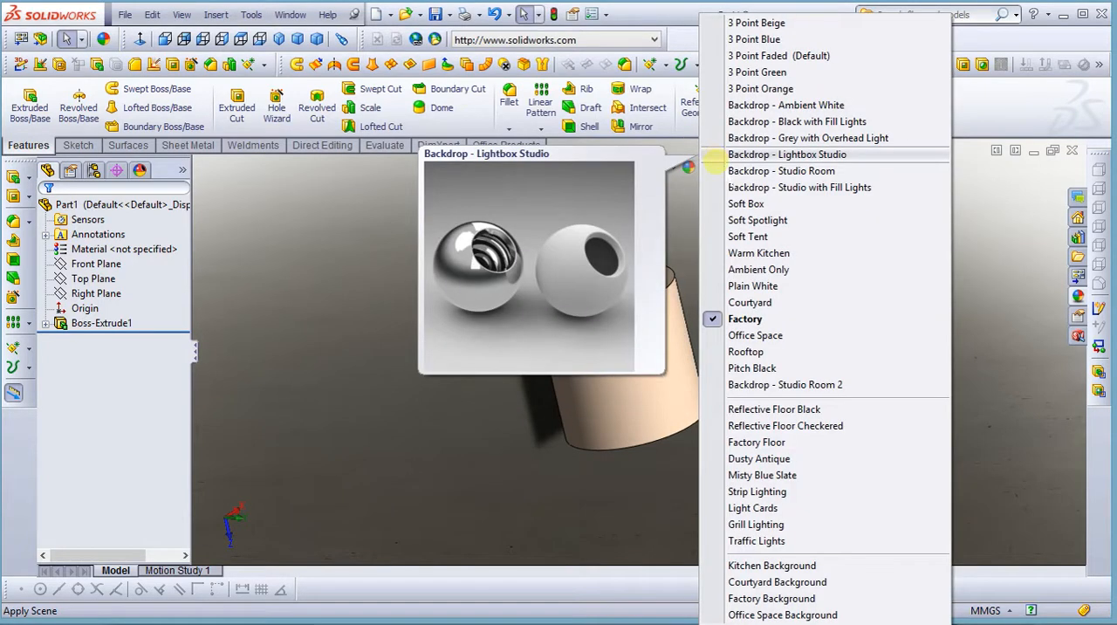
left_click(742, 54)
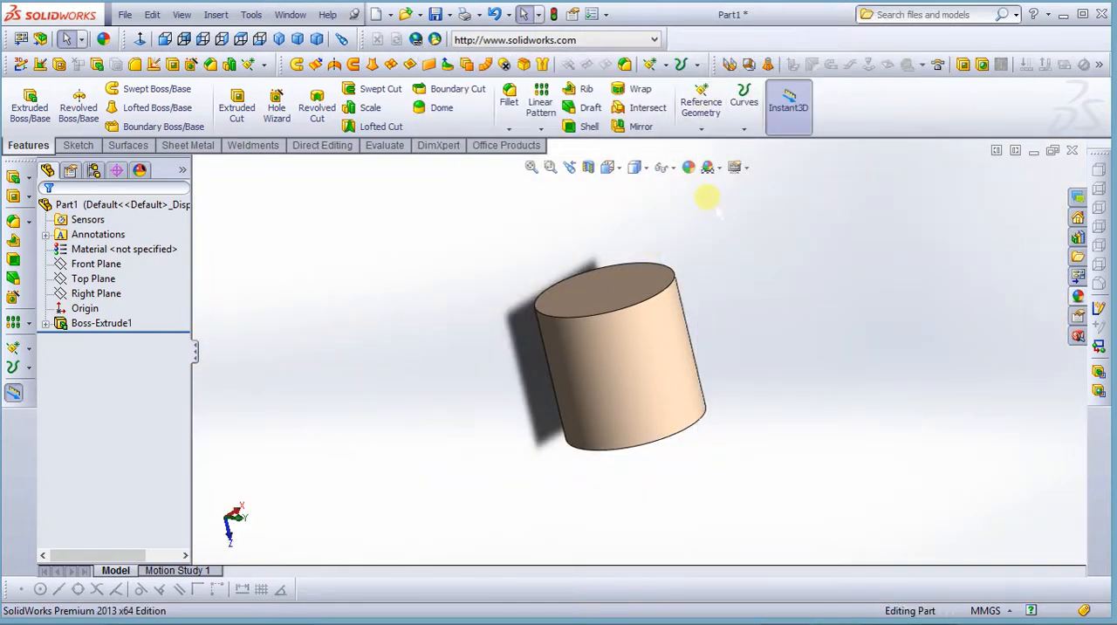
Turn off Shadows In Shaded Mode and review the remaining view settings
left_click(746, 167)
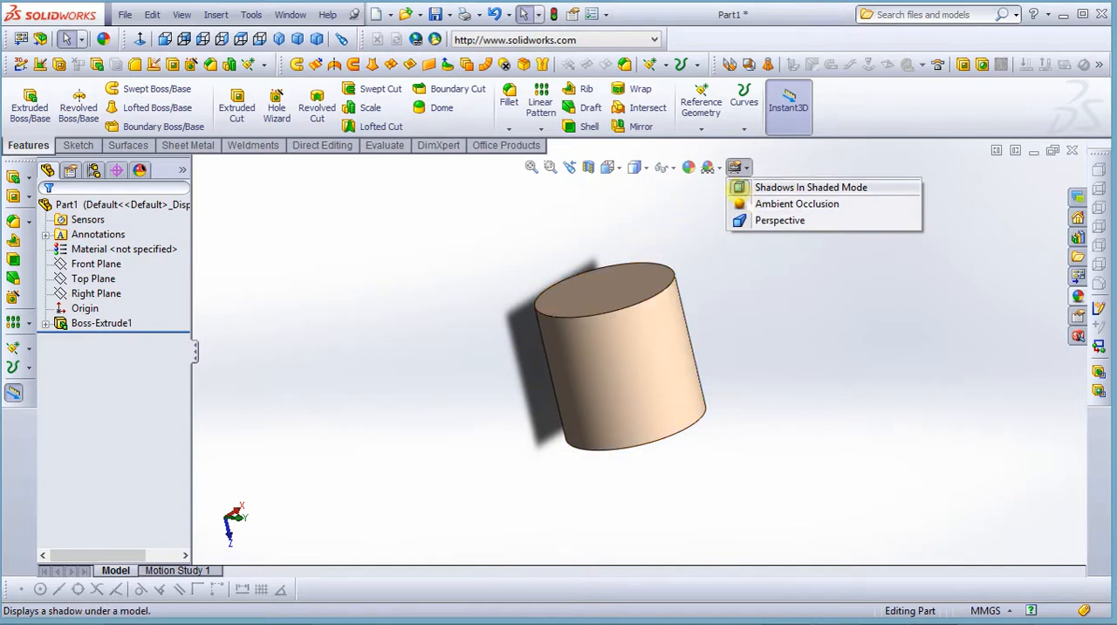
left_click(738, 187)
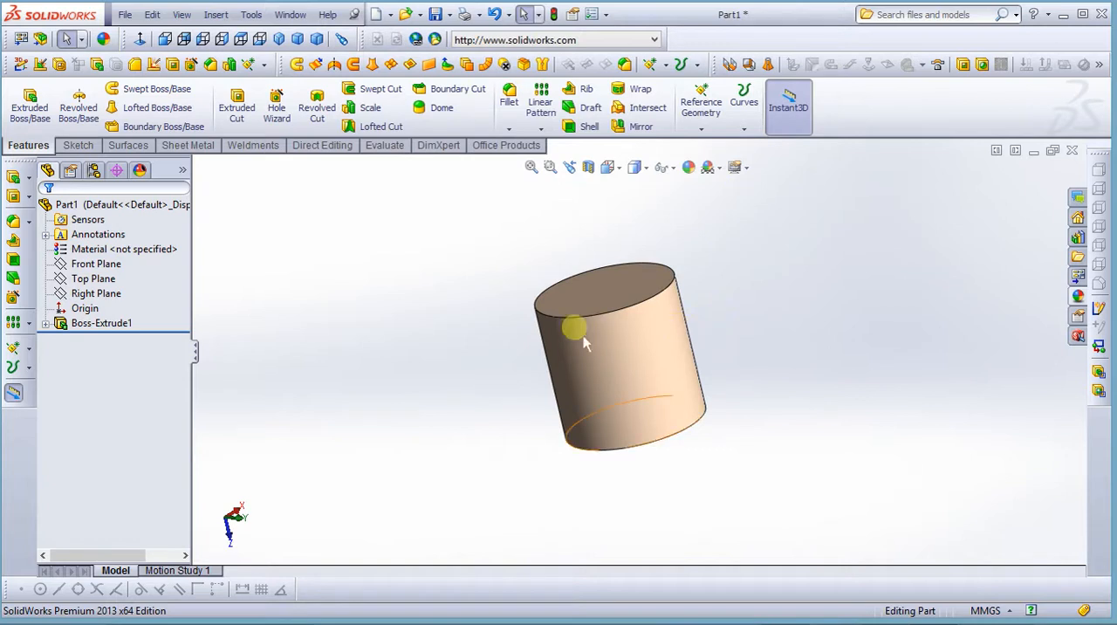
left_click(738, 167)
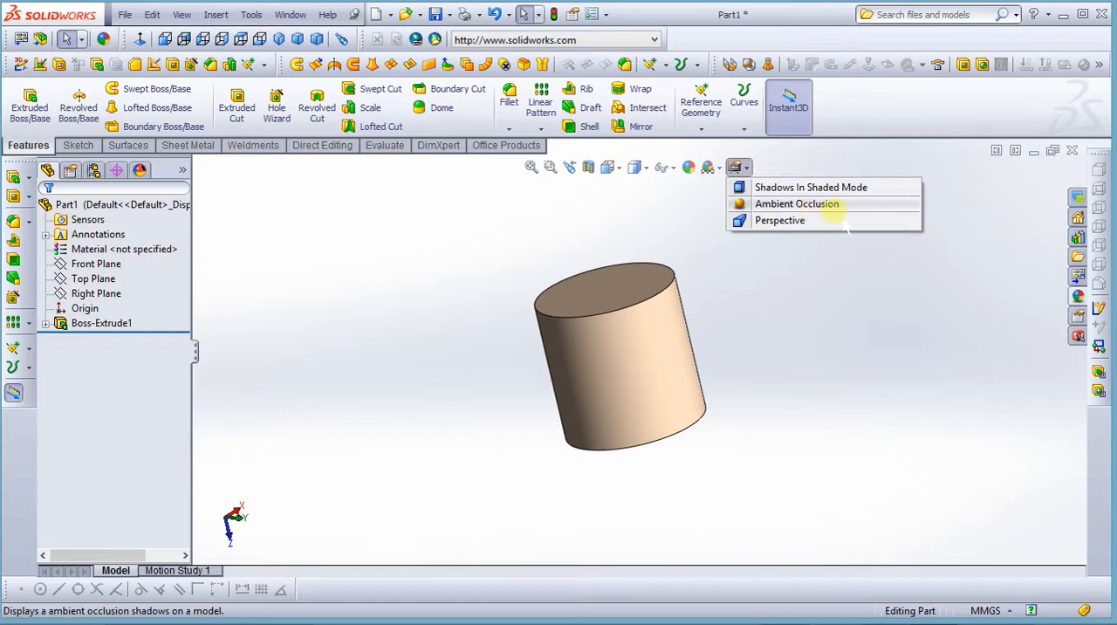
left_click(768, 331)
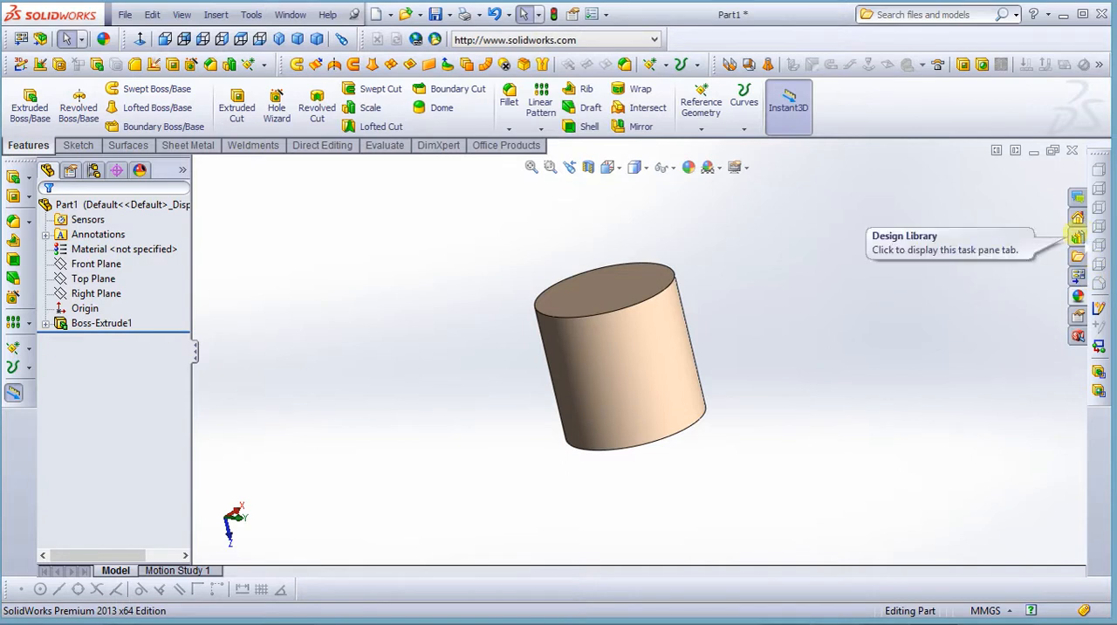
Explore the Design Library, looking at SolidWorks Content, 3D ContentCentral and Toolbox, and return to the model
left_click(1077, 237)
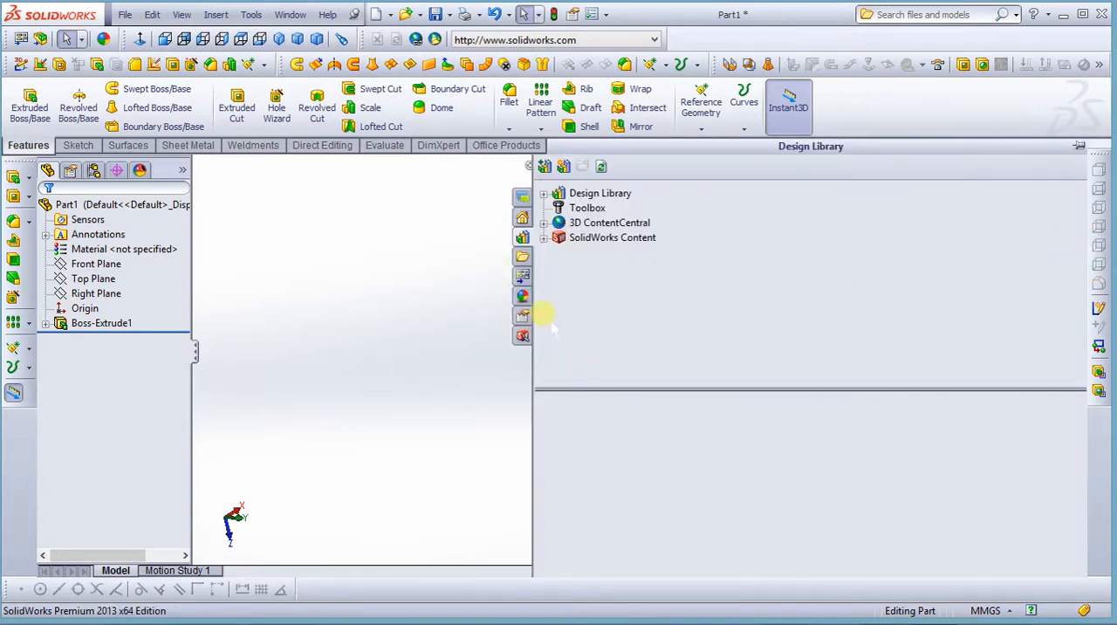
left_click(544, 243)
left_click(544, 222)
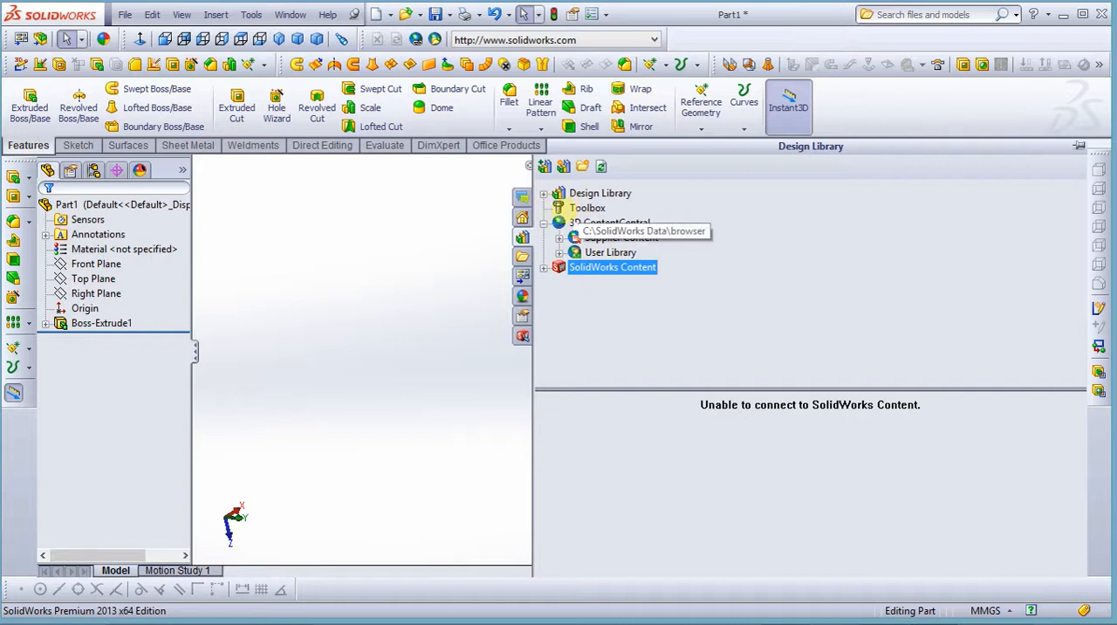
left_click(581, 210)
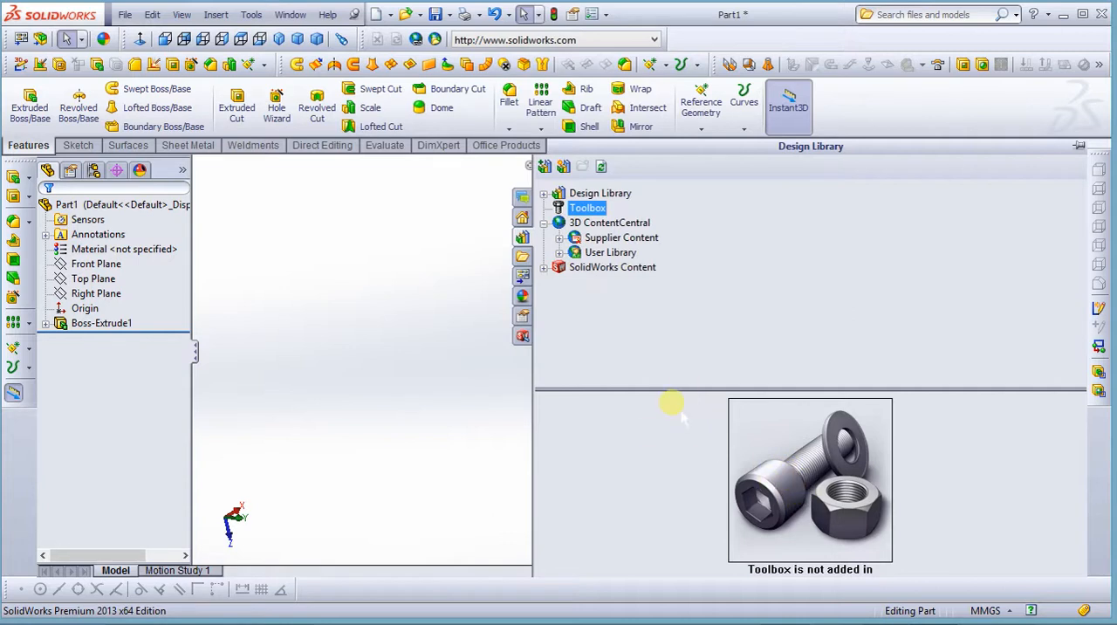
left_click(359, 362)
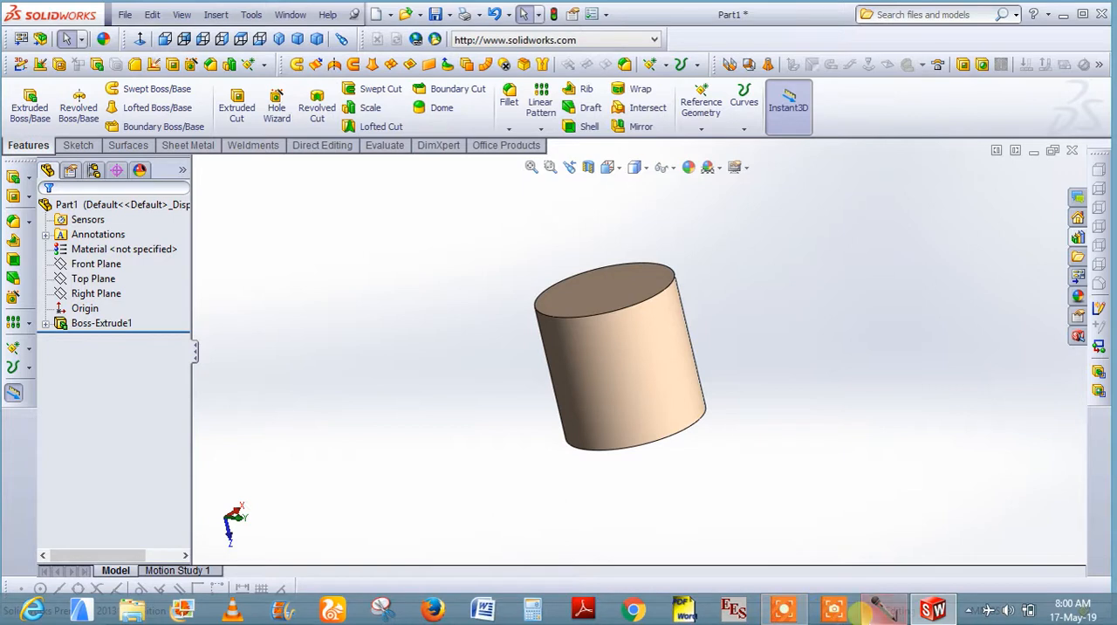
left_click(881, 609)
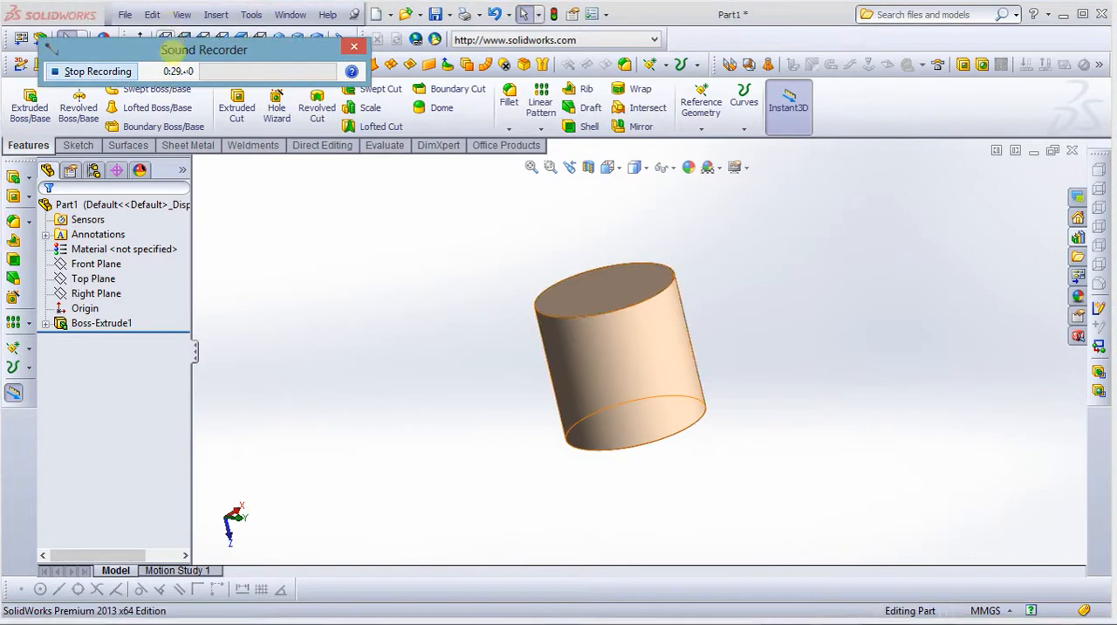
left_click(106, 69)
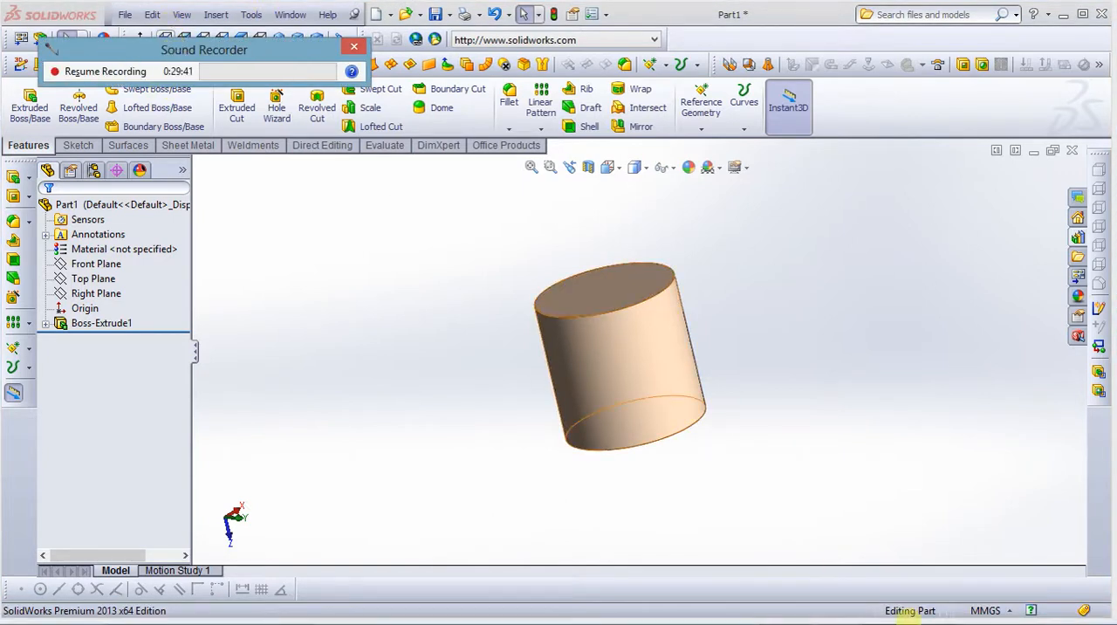